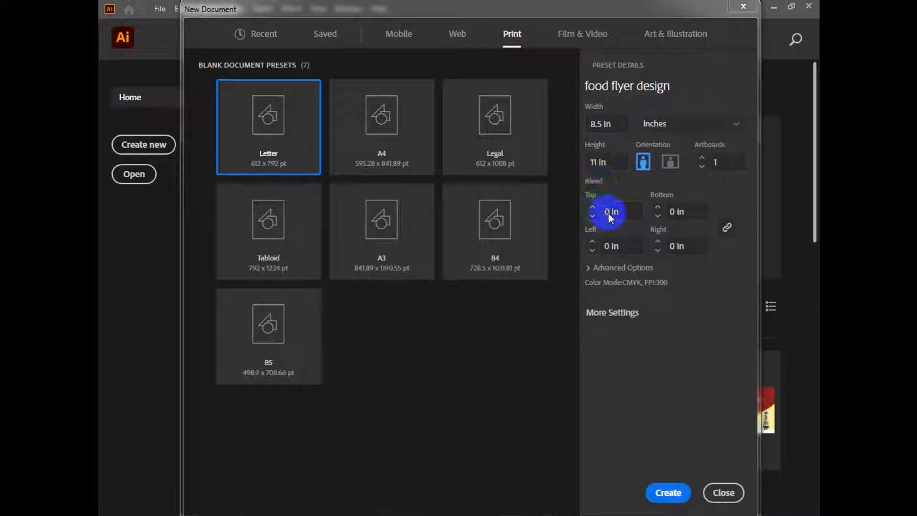
# Step: Set the bleed to 0.125 in on all sides and create the 8.5 × 11 in CMYK document
pyautogui.click(610, 212)
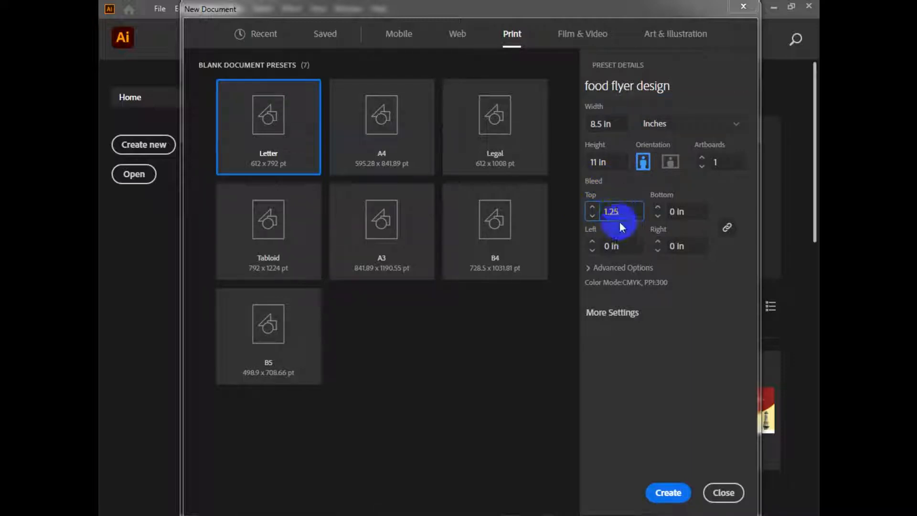
pyautogui.moveTo(626, 209); pyautogui.dragTo(583, 206)
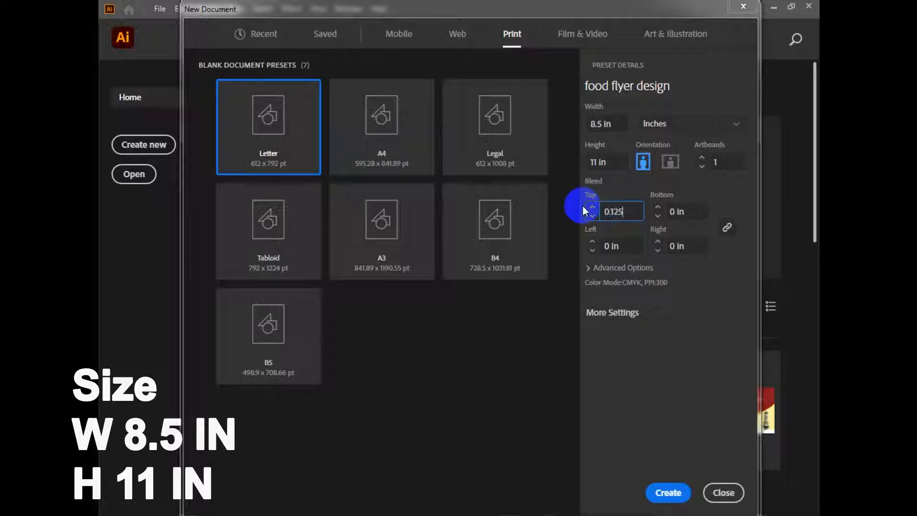
pyautogui.press('Return')
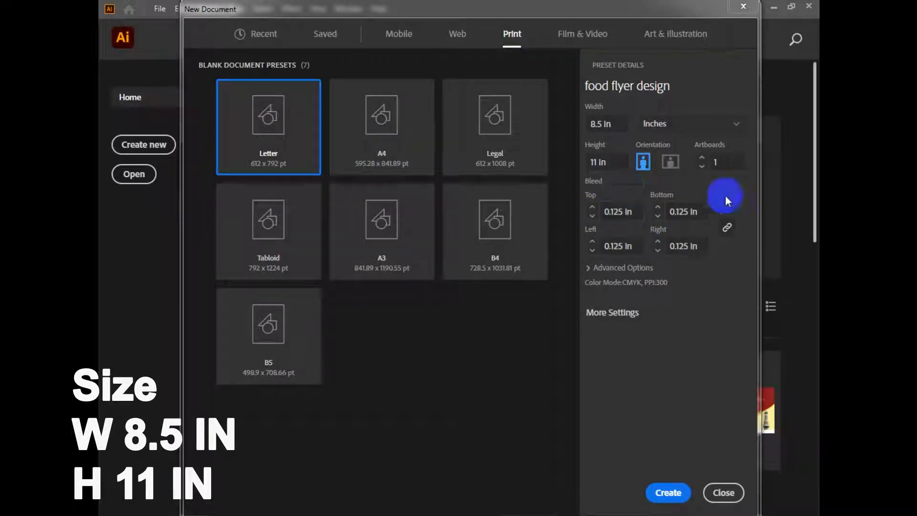
pyautogui.click(721, 162)
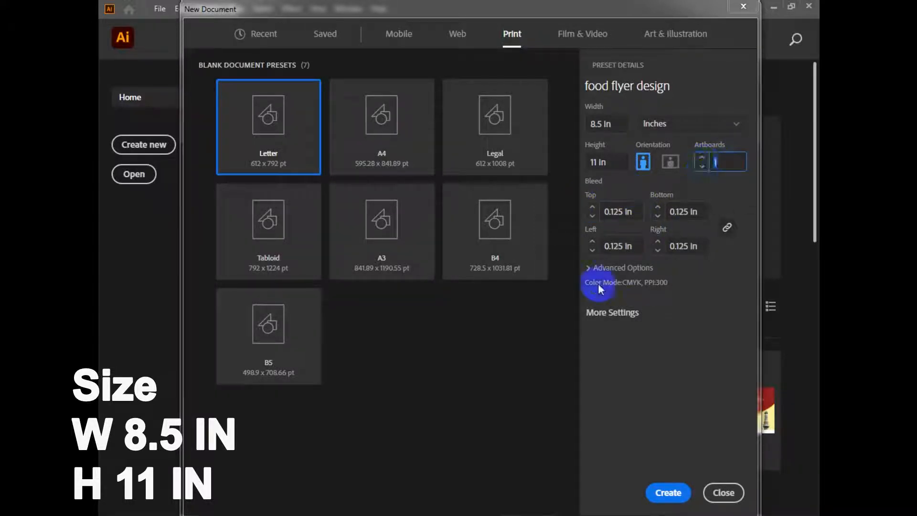
pyautogui.click(592, 268)
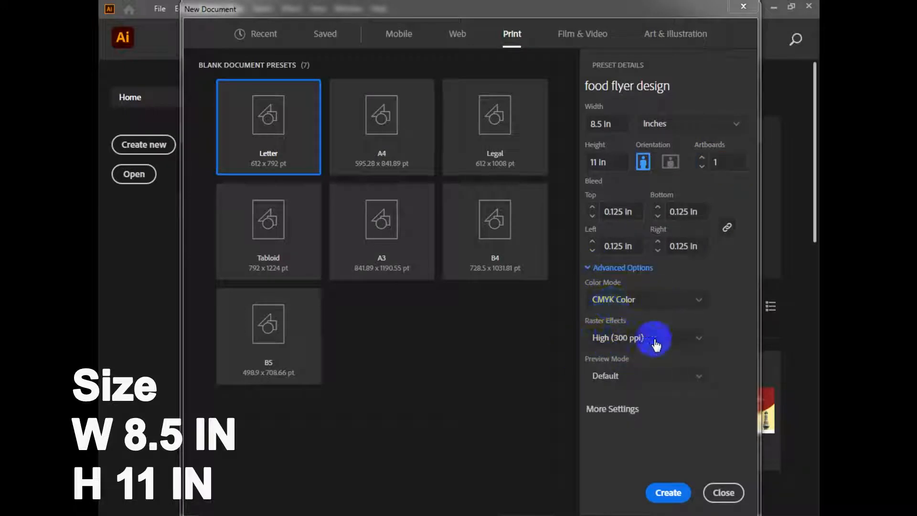
pyautogui.click(667, 493)
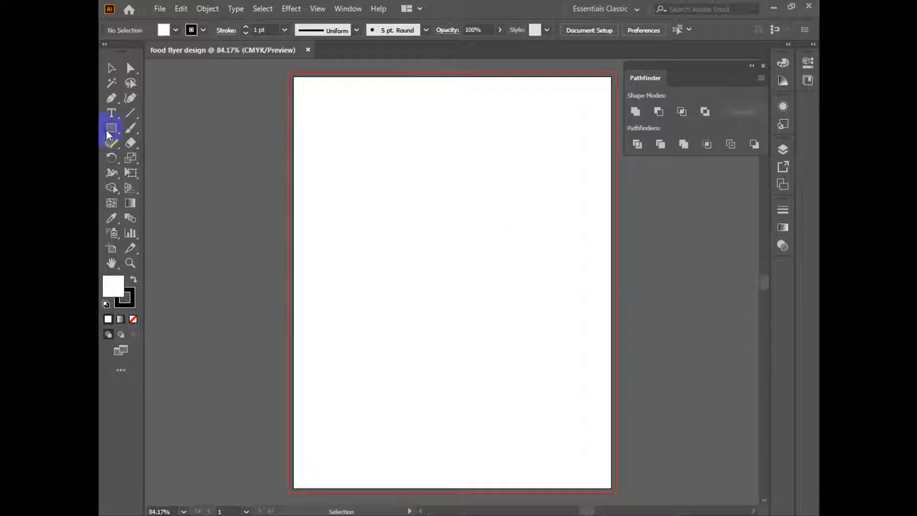
# Step: Draw a rectangle 8.5 in wide and as tall as the 11 in artboard
pyautogui.moveTo(111, 128); pyautogui.dragTo(148, 128)
pyautogui.click(442, 237)
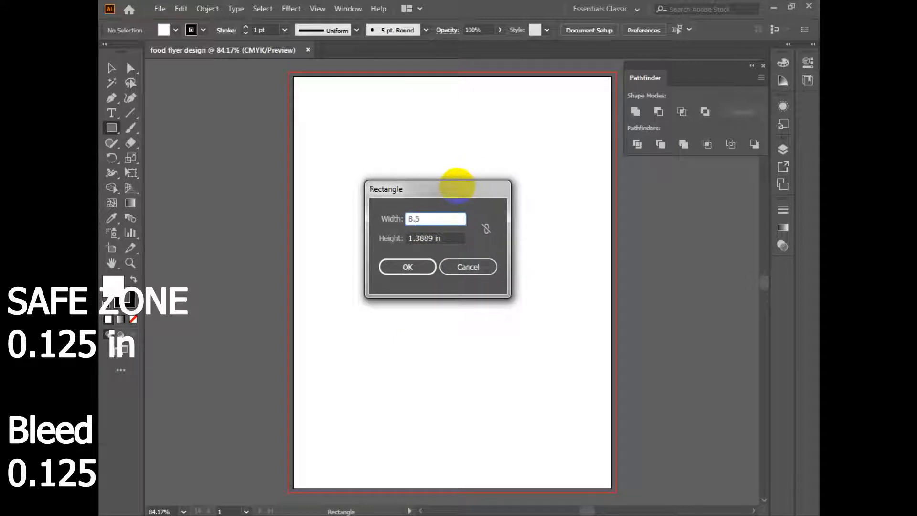
pyautogui.press('Tab')
pyautogui.press('Return')
pyautogui.press('v')
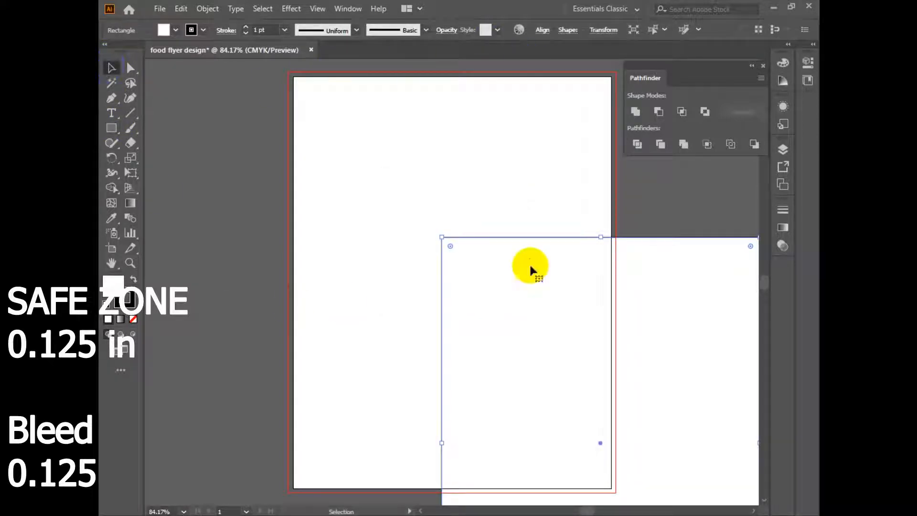
# Step: Align the rectangle to the artboard horizontally and vertically so that it covers it exactly
pyautogui.click(543, 29)
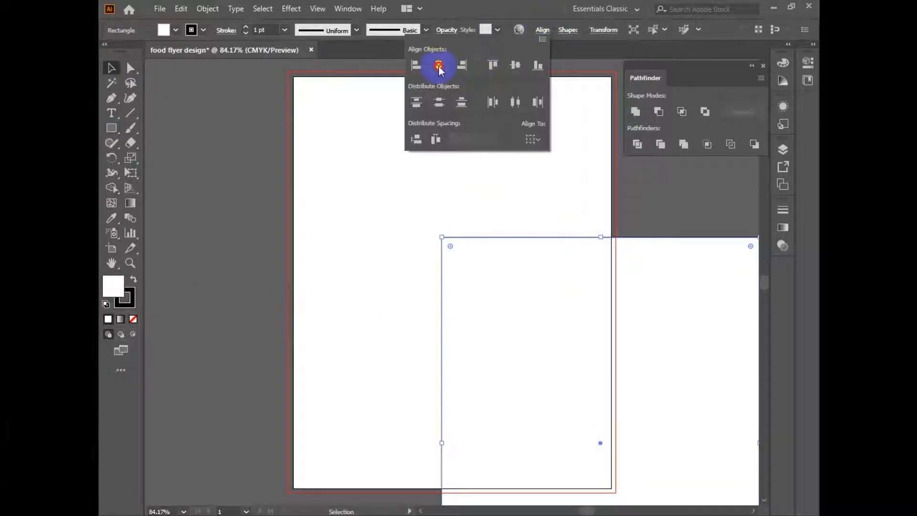
pyautogui.click(534, 139)
pyautogui.click(557, 182)
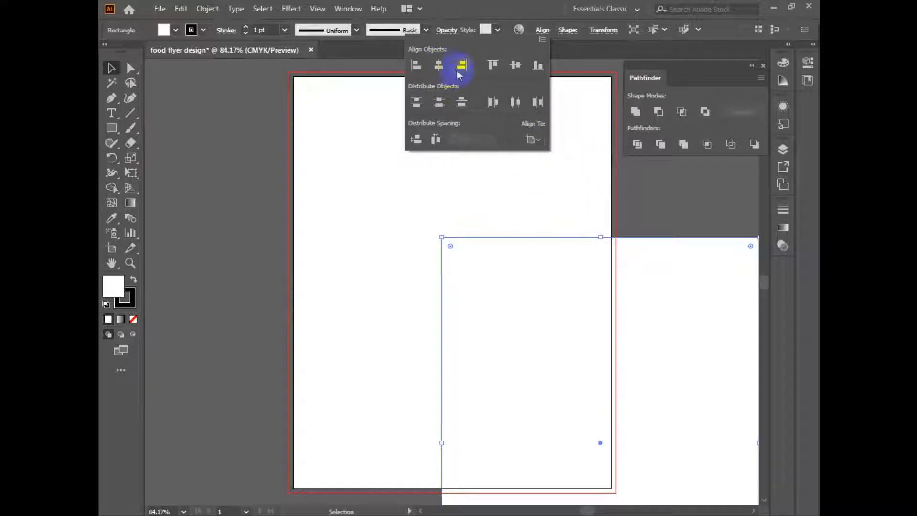
pyautogui.click(460, 66)
pyautogui.click(515, 65)
# Step: Remove the stroke from the artboard-sized rectangle, keeping its white fill
pyautogui.click(163, 237)
pyautogui.moveTo(211, 215); pyautogui.dragTo(415, 284)
pyautogui.click(127, 305)
pyautogui.click(133, 319)
pyautogui.click(118, 286)
# Step: Offset the rectangle's path inward by -0.125 in to outline the safe zone
pyautogui.click(208, 9)
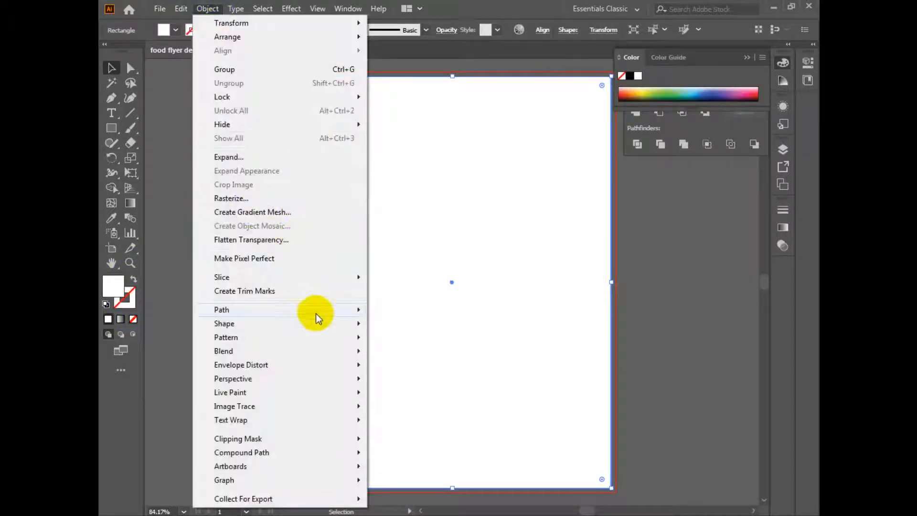
pyautogui.moveTo(313, 311)
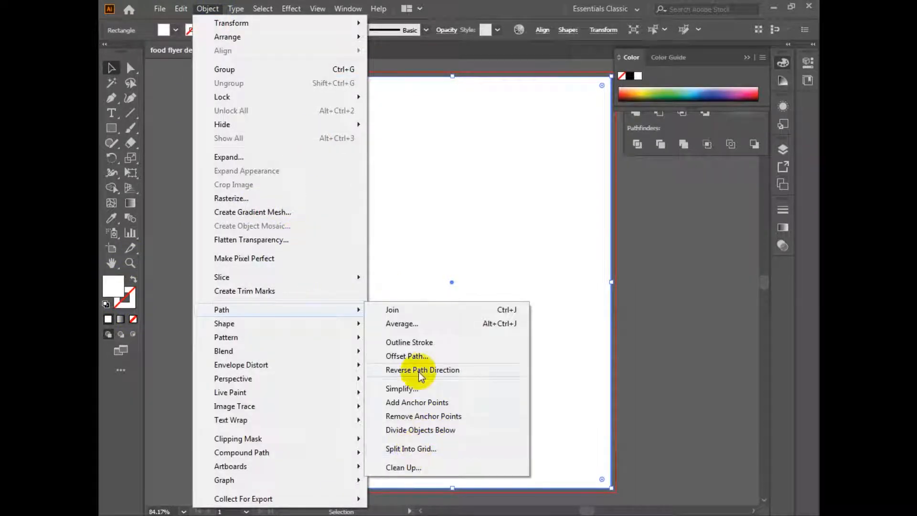
pyautogui.click(410, 357)
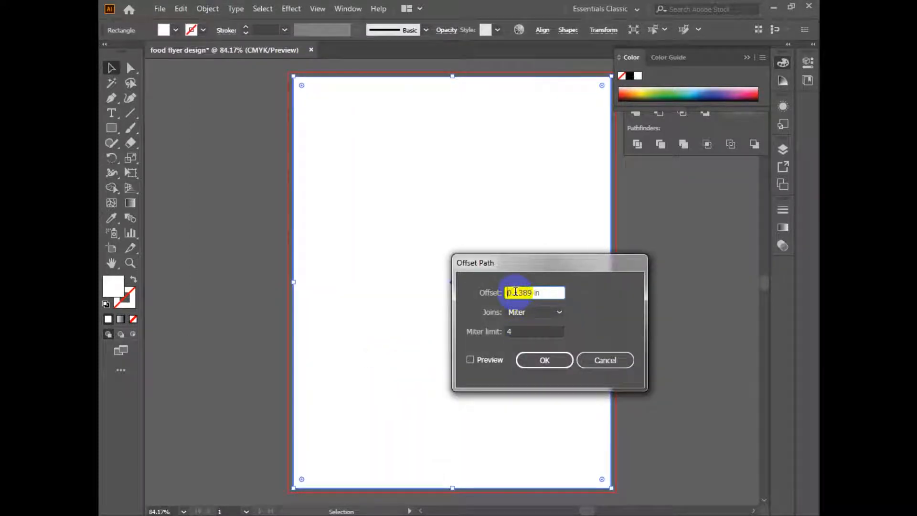
pyautogui.click(516, 291)
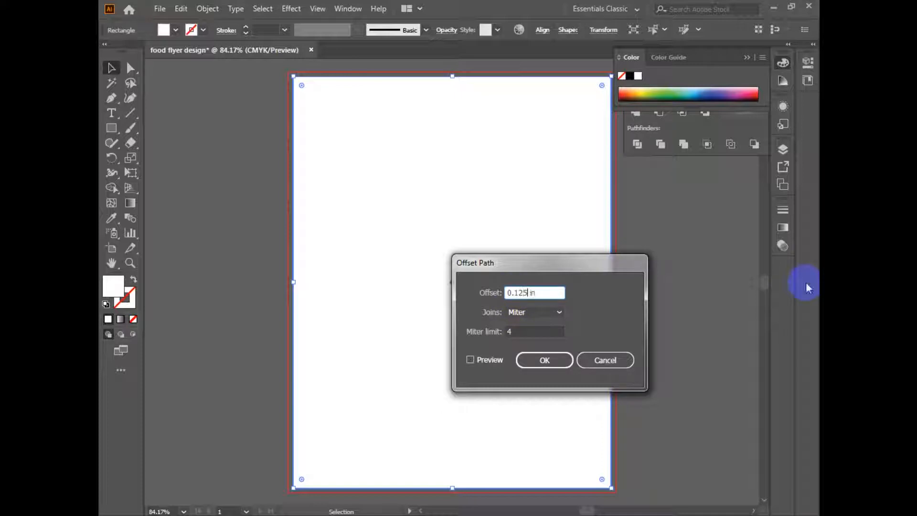
pyautogui.click(483, 359)
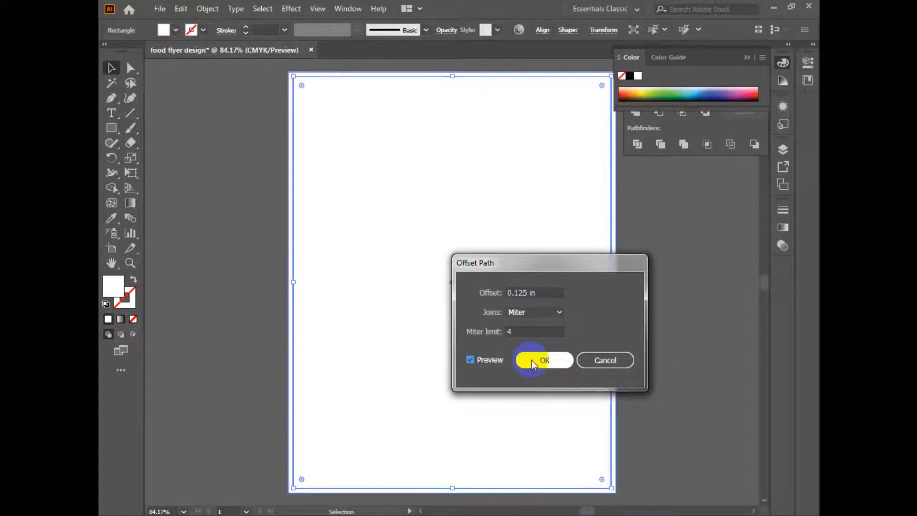
pyautogui.doubleClick(507, 293)
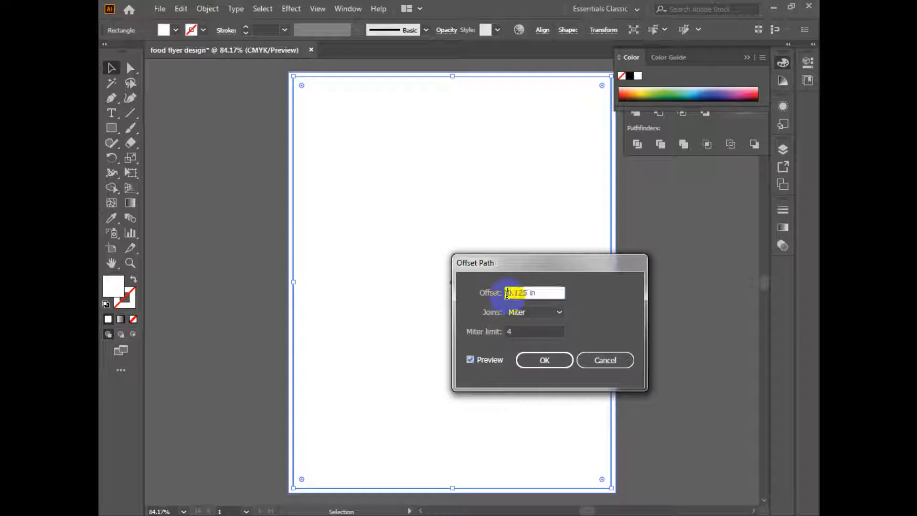
pyautogui.click(544, 360)
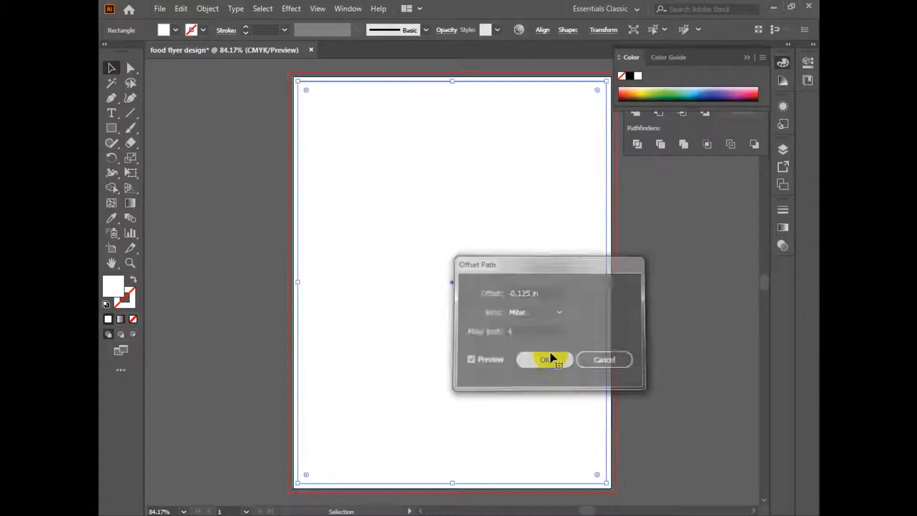
# Step: Convert the inset safe-zone rectangle into guides and clear the selection
pyautogui.rightClick(448, 88)
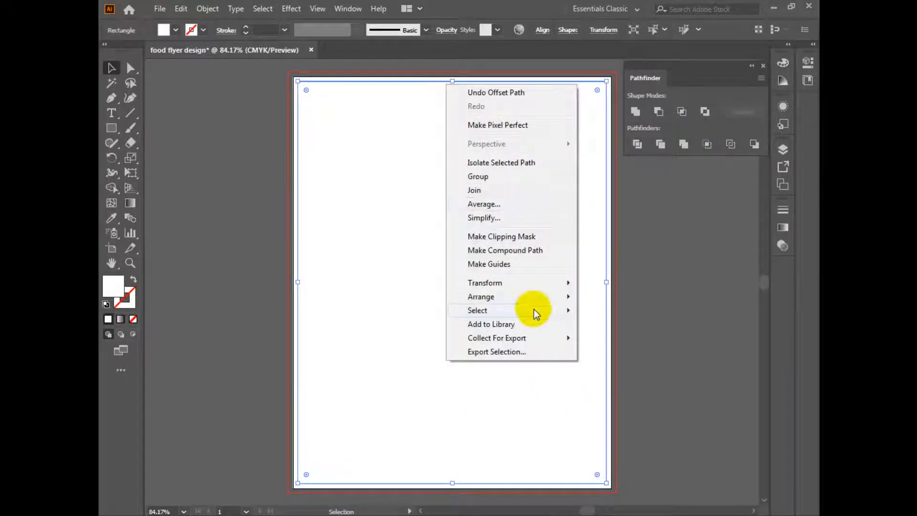
pyautogui.moveTo(536, 311)
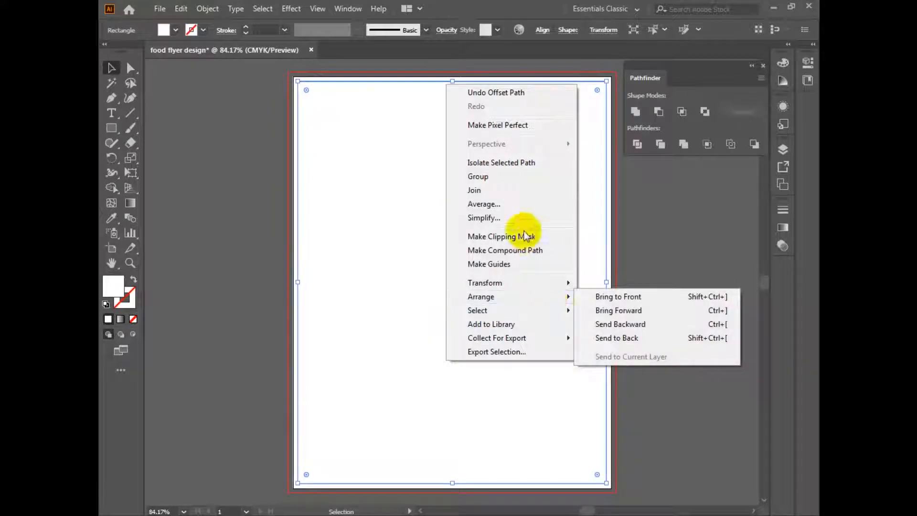
pyautogui.click(229, 162)
pyautogui.rightClick(440, 240)
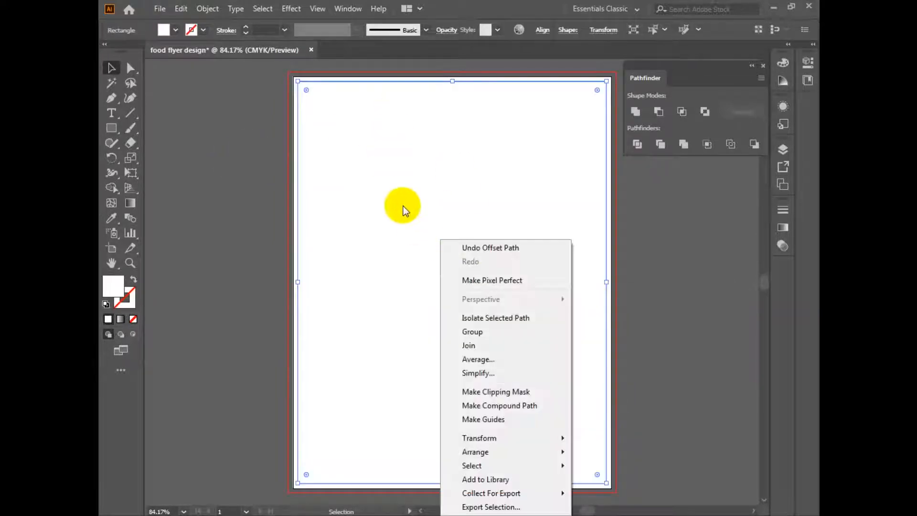
pyautogui.click(493, 422)
pyautogui.click(688, 309)
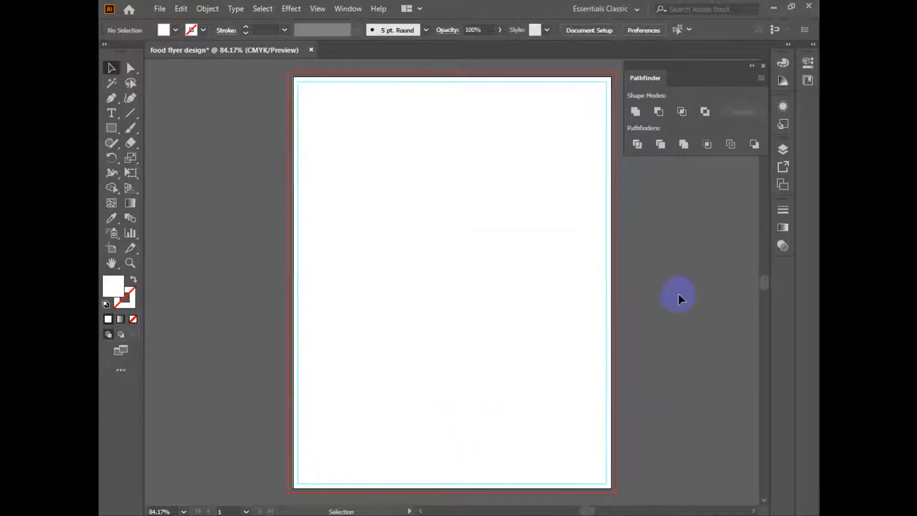
pyautogui.click(605, 99)
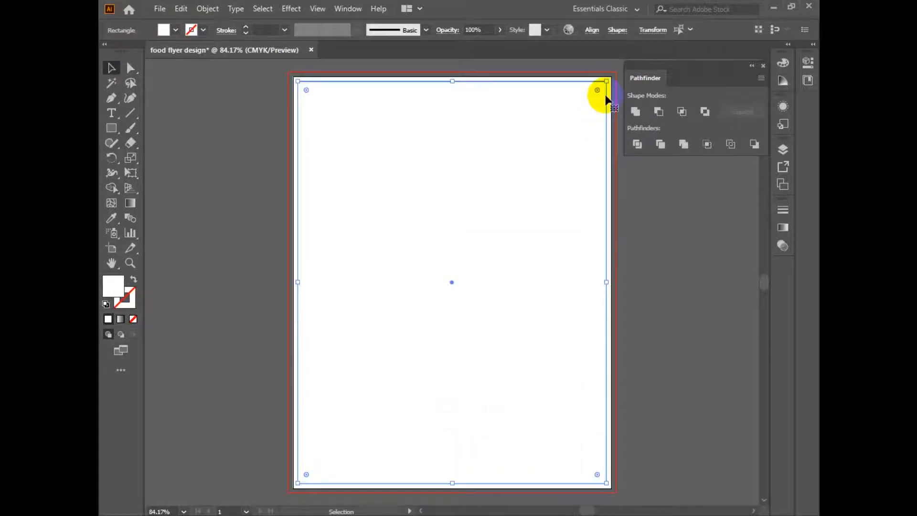
pyautogui.click(607, 96)
pyautogui.click(610, 126)
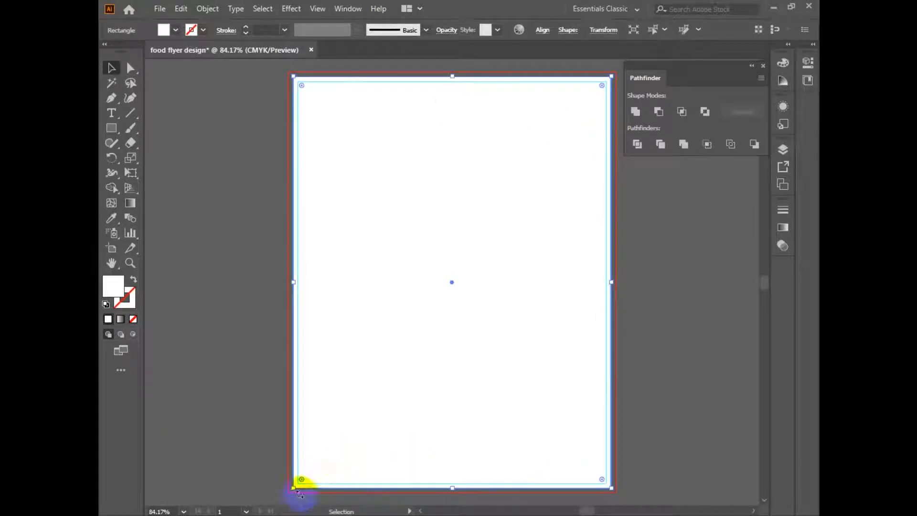
pyautogui.click(297, 195)
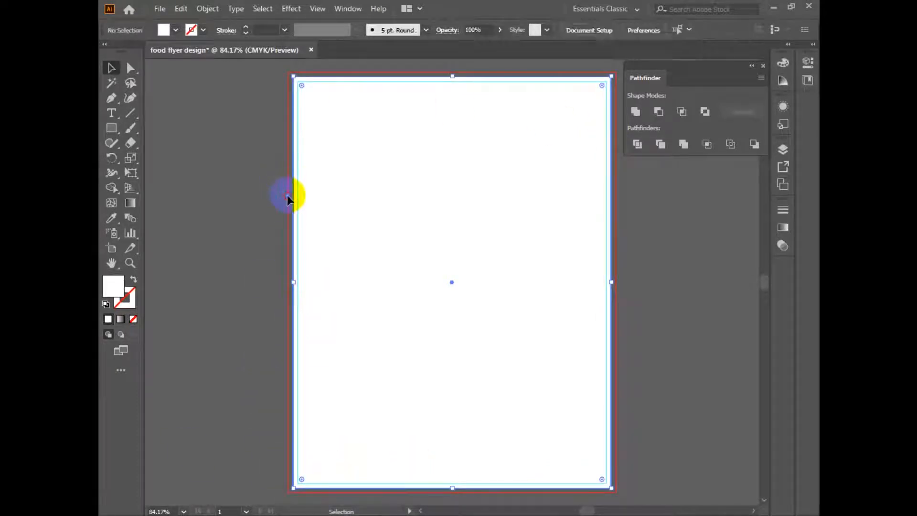
# Step: Offset the artboard-sized white rectangle outward by 0.125 in to fill the bleed area, and deselect everything
pyautogui.click(390, 162)
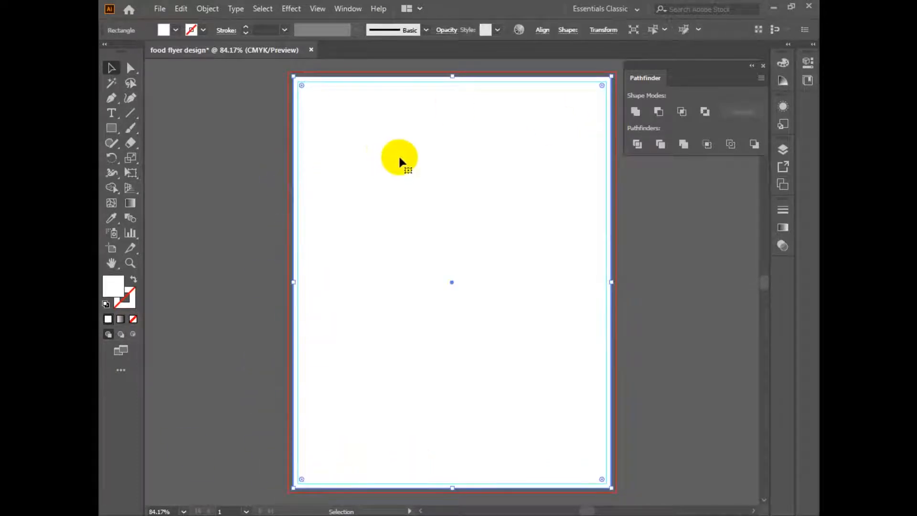
pyautogui.click(217, 13)
pyautogui.moveTo(280, 313)
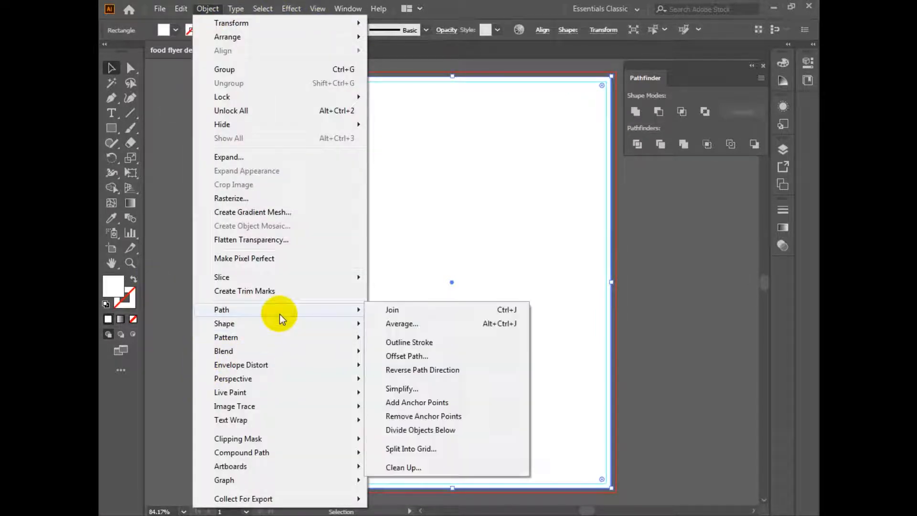
pyautogui.click(411, 356)
pyautogui.click(515, 295)
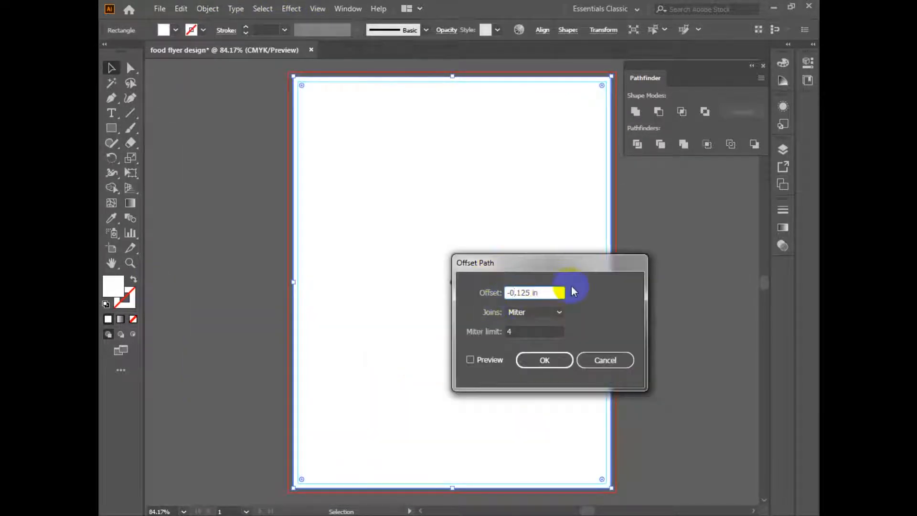
pyautogui.click(554, 362)
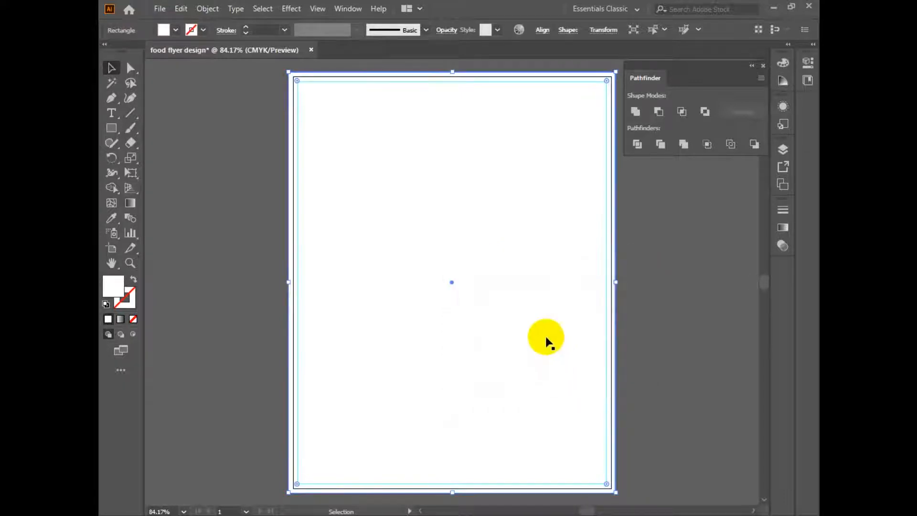
pyautogui.hotkey('ctrl', 'shift', 'a')
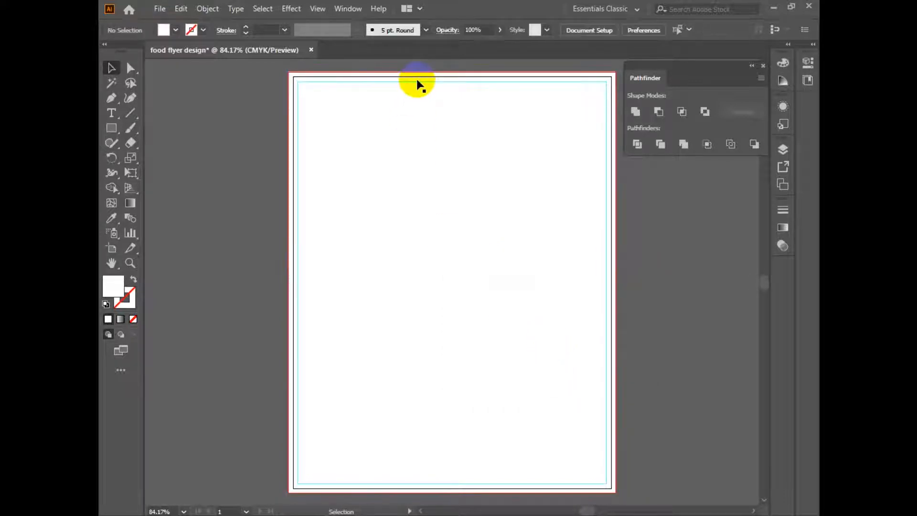
pyautogui.moveTo(423, 82); pyautogui.dragTo(430, 103)
pyautogui.hotkey('ctrl', 'shift', 'a')
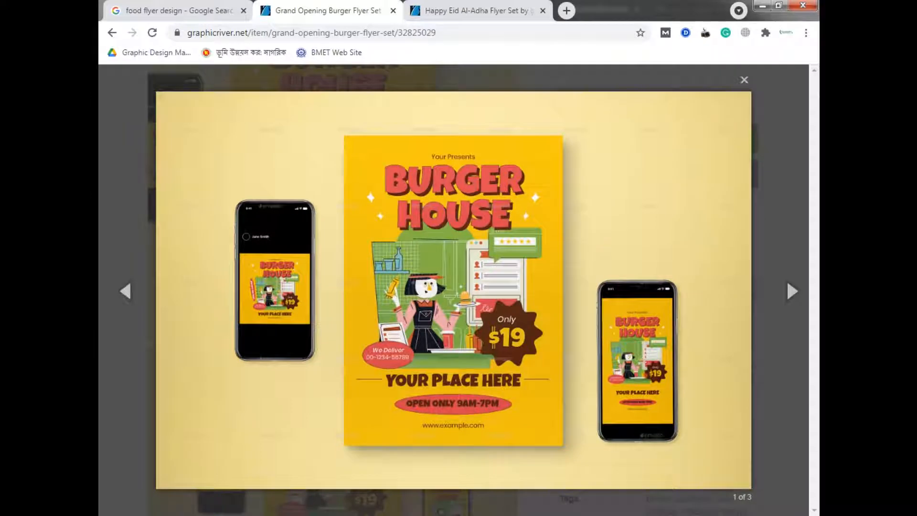
# Step: Switch to the browser, copy the Burger House flyer preview image, and paste it into the Illustrator document
pyautogui.click(263, 495)
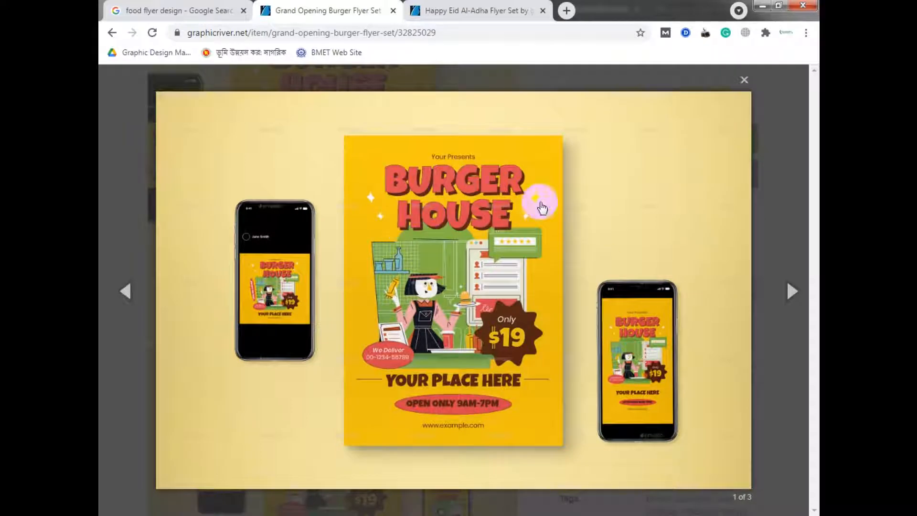
pyautogui.rightClick(416, 242)
pyautogui.click(442, 282)
pyautogui.hotkey('alt', 'Tab')
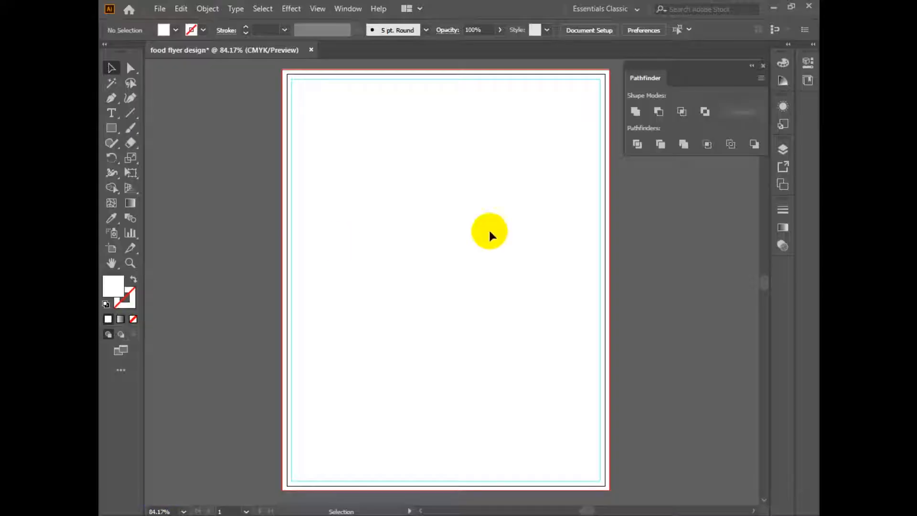
pyautogui.click(181, 8)
pyautogui.click(246, 83)
# Step: Draw a rectangle over the central flyer in the pasted image and use it as a clipping mask
pyautogui.scroll(-3, 537, 272)
pyautogui.click(112, 128)
pyautogui.moveTo(199, 102); pyautogui.dragTo(479, 481)
pyautogui.press('v')
pyautogui.rightClick(480, 246)
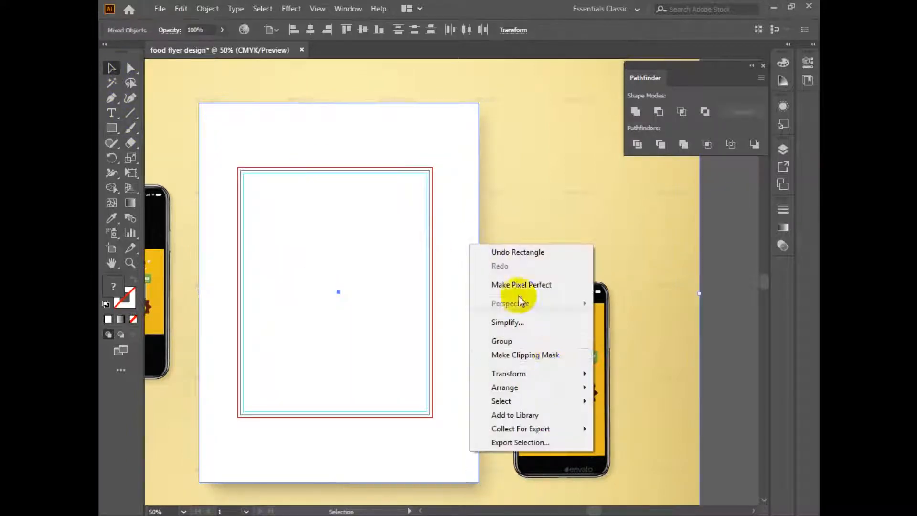
pyautogui.click(547, 353)
# Step: Scale the clipped Burger House flyer to about 8.2 × 11.1 in and place it just right of the artboard
pyautogui.moveTo(441, 325); pyautogui.dragTo(606, 329)
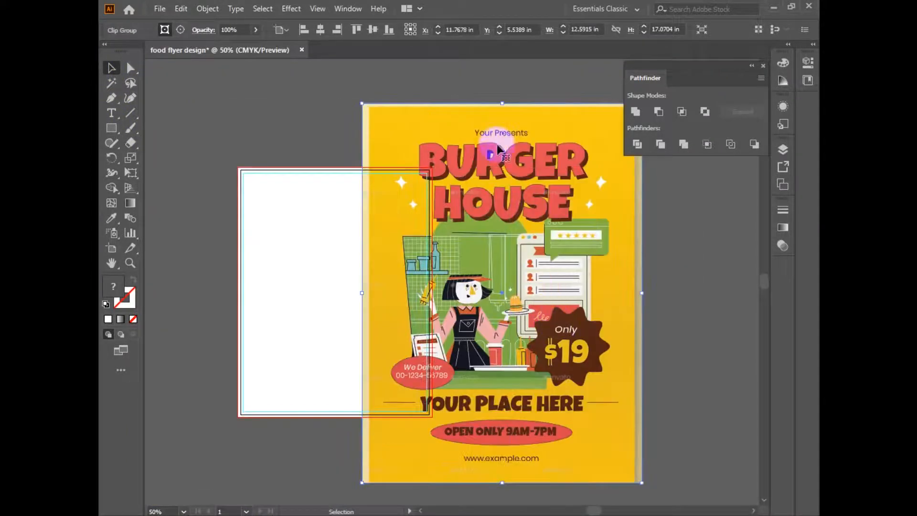
pyautogui.moveTo(365, 105); pyautogui.dragTo(423, 168)
pyautogui.moveTo(526, 233); pyautogui.dragTo(552, 235)
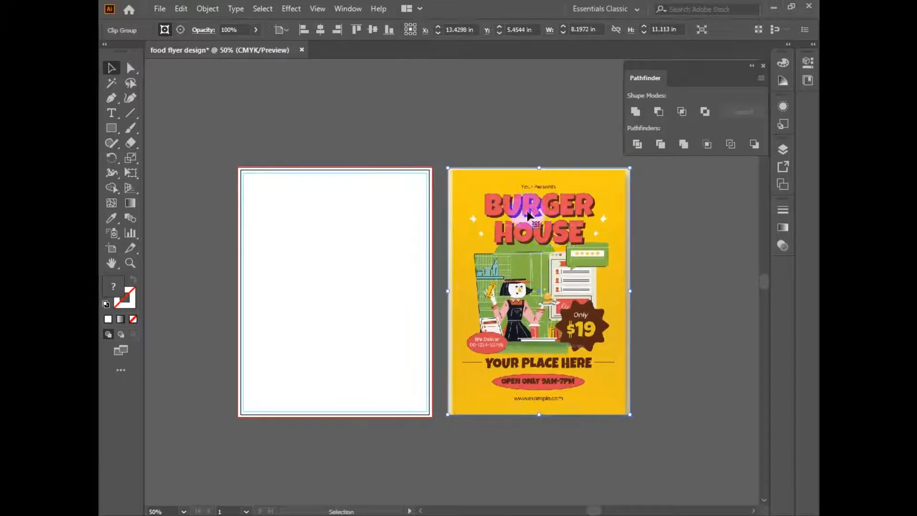
# Step: Switch to the browser, close the enlarged flyer preview, and examine the Burger flyer page's Features list for its font and artboard details
pyautogui.click(229, 515)
pyautogui.click(745, 80)
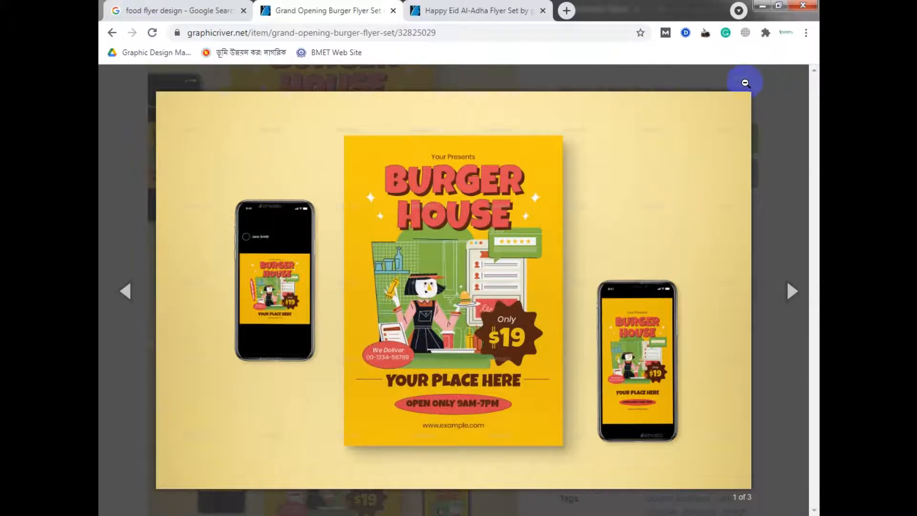
pyautogui.scroll(-10, 502, 321)
pyautogui.scroll(-4, 430, 316)
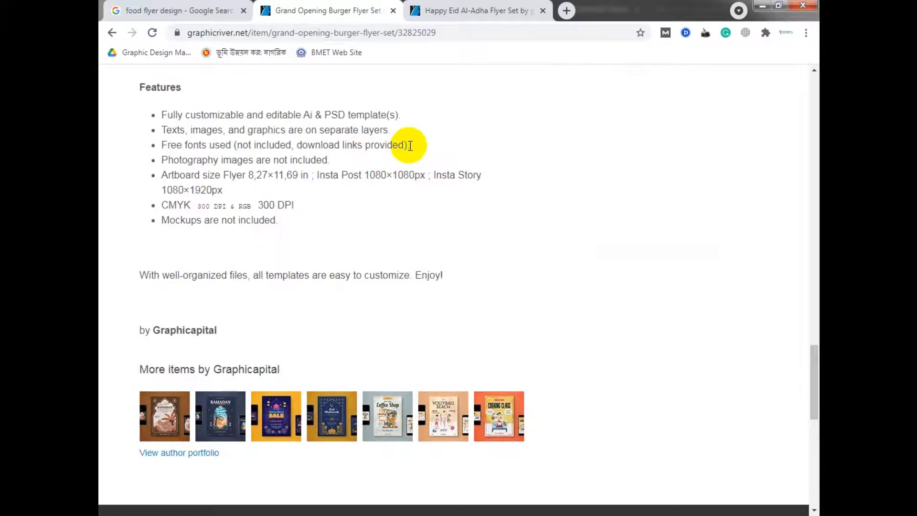
pyautogui.scroll(-8, 408, 159)
pyautogui.scroll(5, 408, 159)
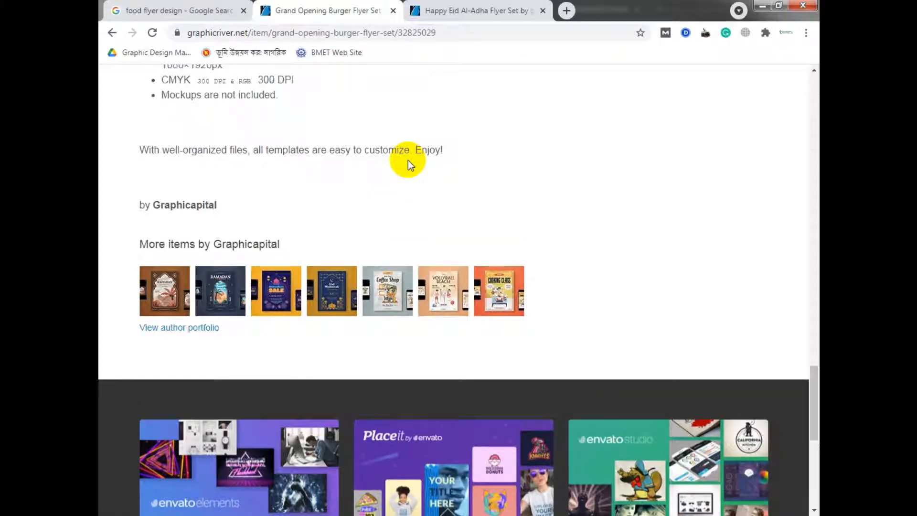
pyautogui.scroll(3, 408, 164)
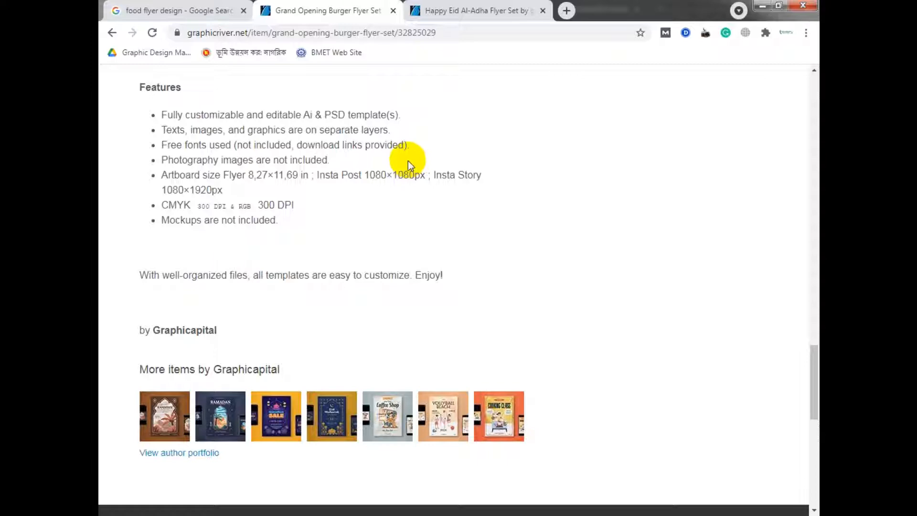
pyautogui.scroll(4, 408, 162)
pyautogui.scroll(1, 463, 339)
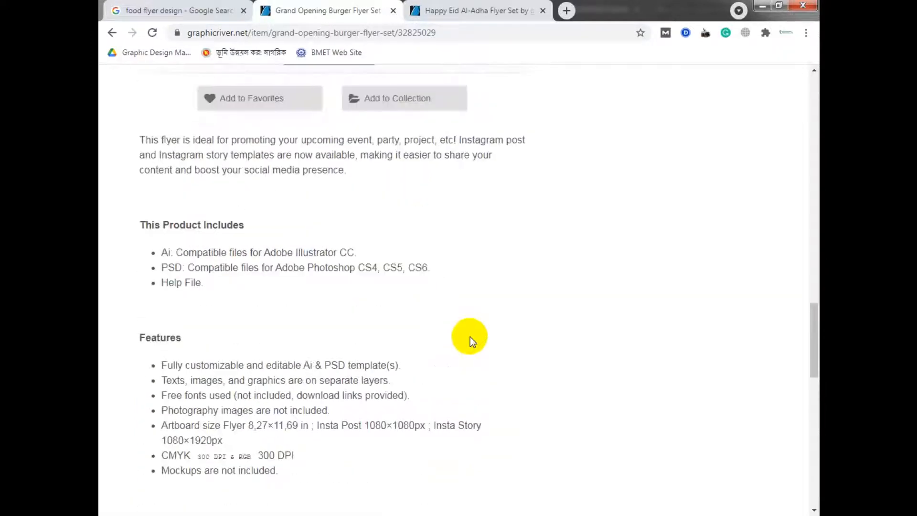
pyautogui.scroll(12, 429, 313)
# Step: Search for "google fonts" in a new browser tab and open the Google Fonts site
pyautogui.click(507, 6)
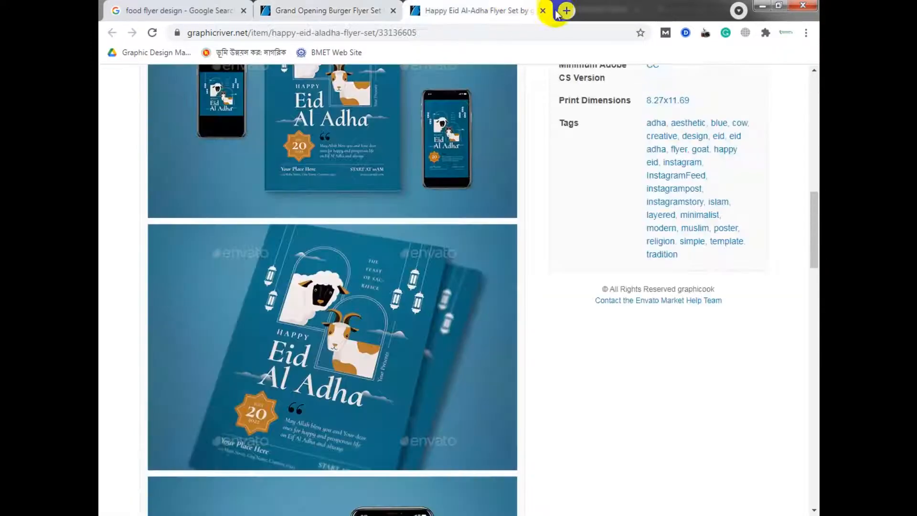
pyautogui.click(567, 11)
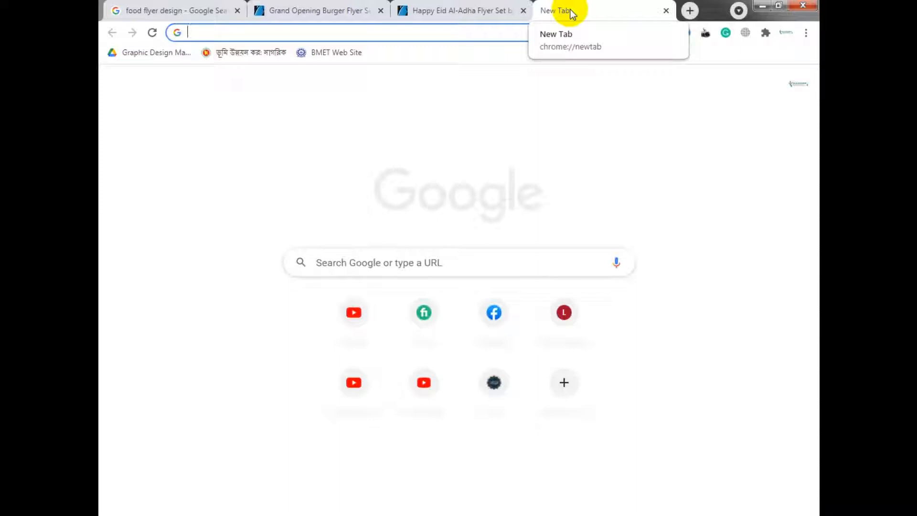
pyautogui.write('goo')
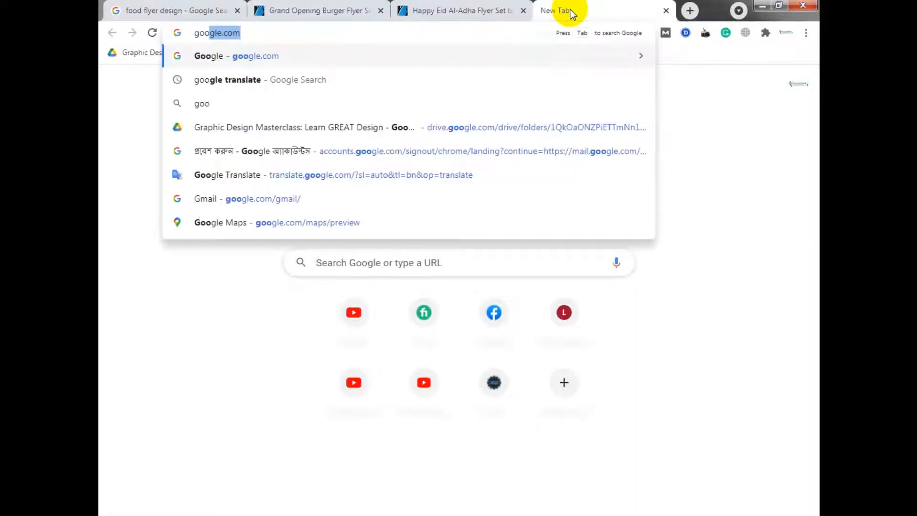
pyautogui.write('gle')
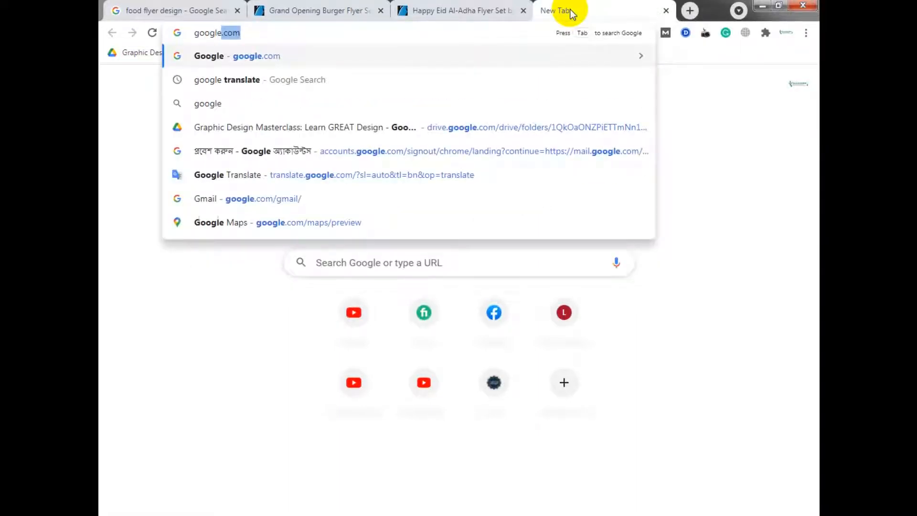
pyautogui.write(' fo')
pyautogui.press('Down')
pyautogui.press('Down')
pyautogui.press('Return')
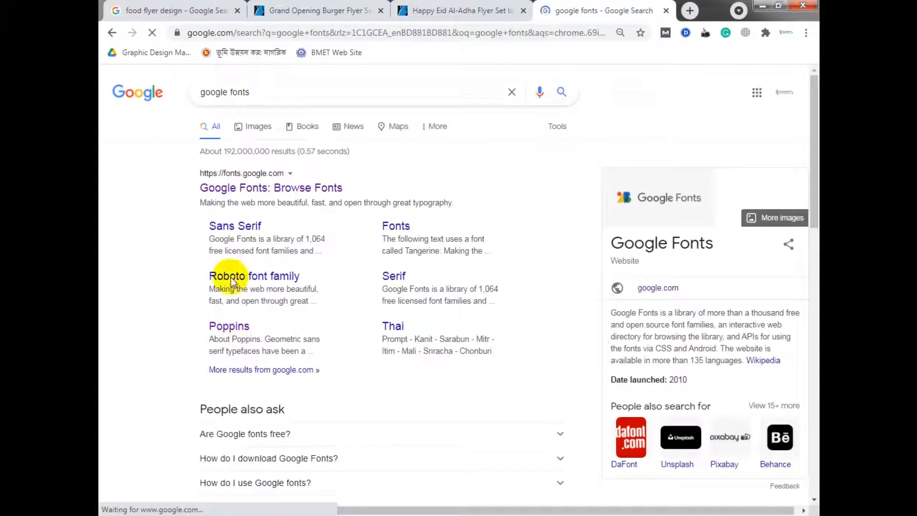
pyautogui.click(262, 185)
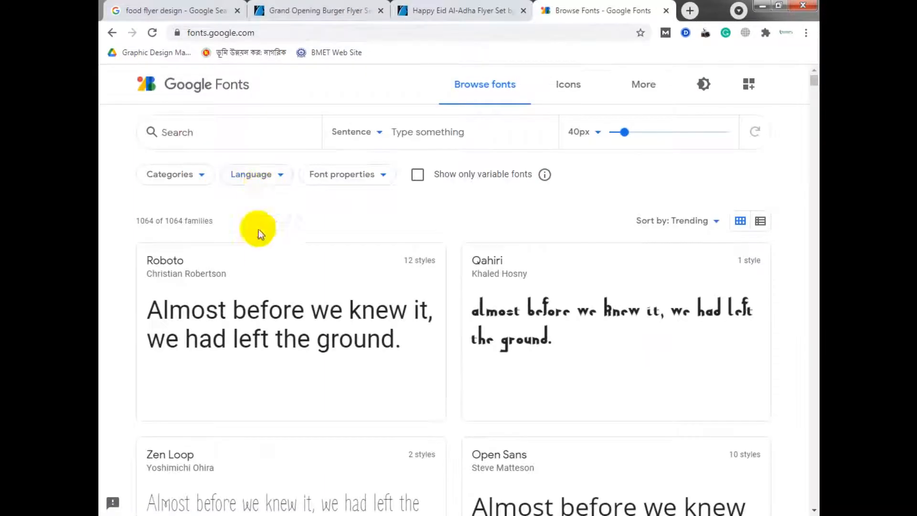
pyautogui.click(195, 178)
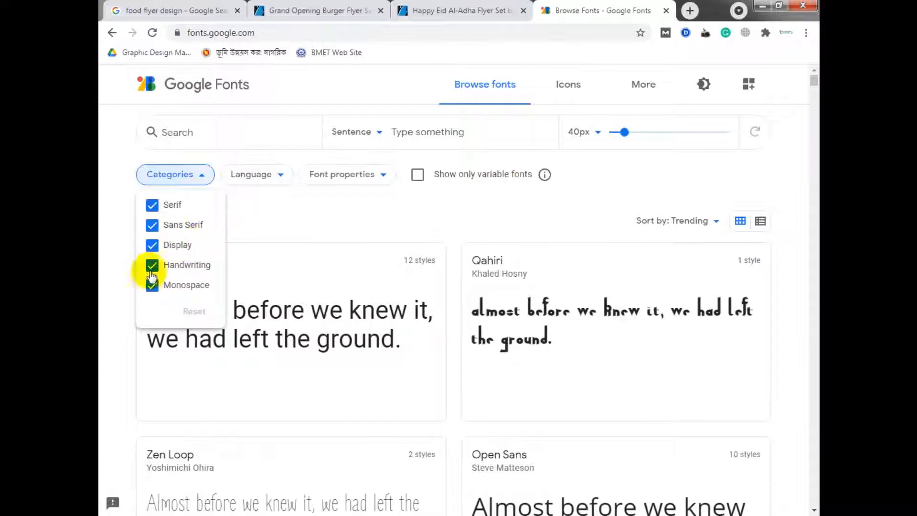
pyautogui.scroll(-15, 239, 296)
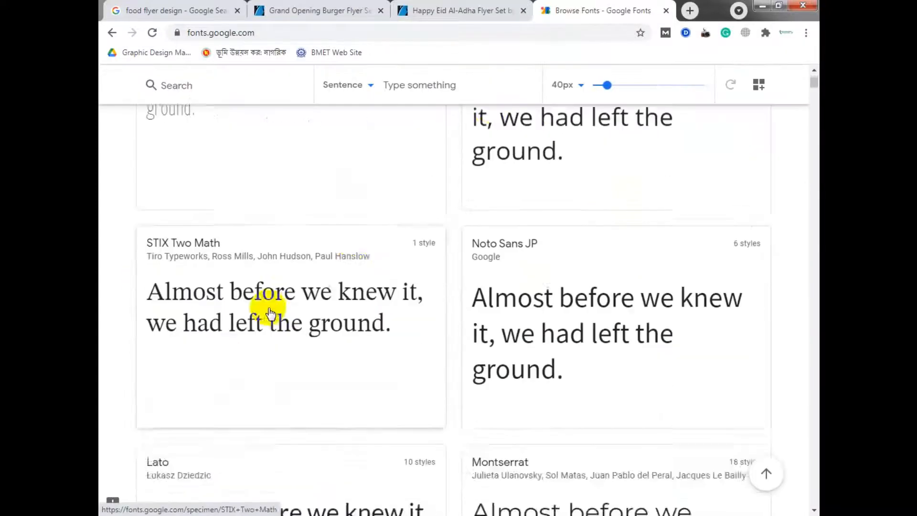
pyautogui.scroll(-20, 307, 307)
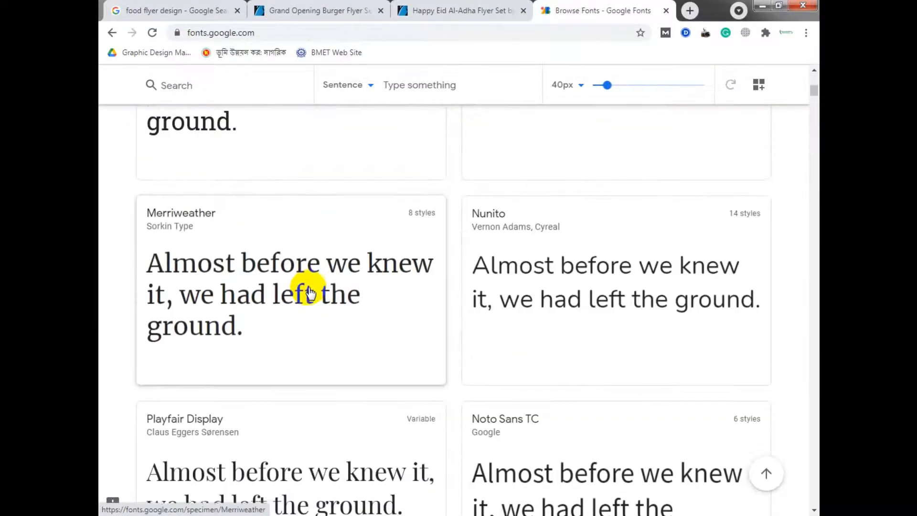
pyautogui.scroll(15, 282, 180)
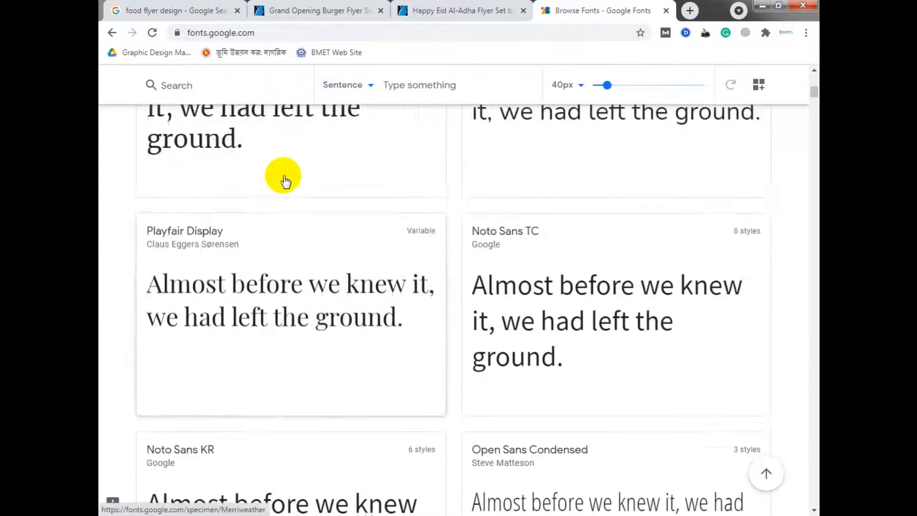
pyautogui.scroll(15, 281, 177)
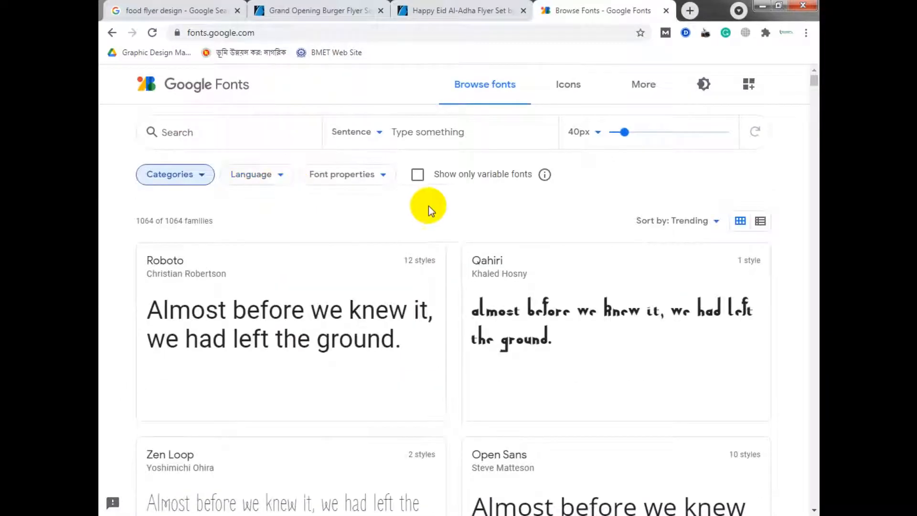
# Step: Try filtering the fonts to the maximum width, look through the matches, and remove the filter
pyautogui.click(377, 176)
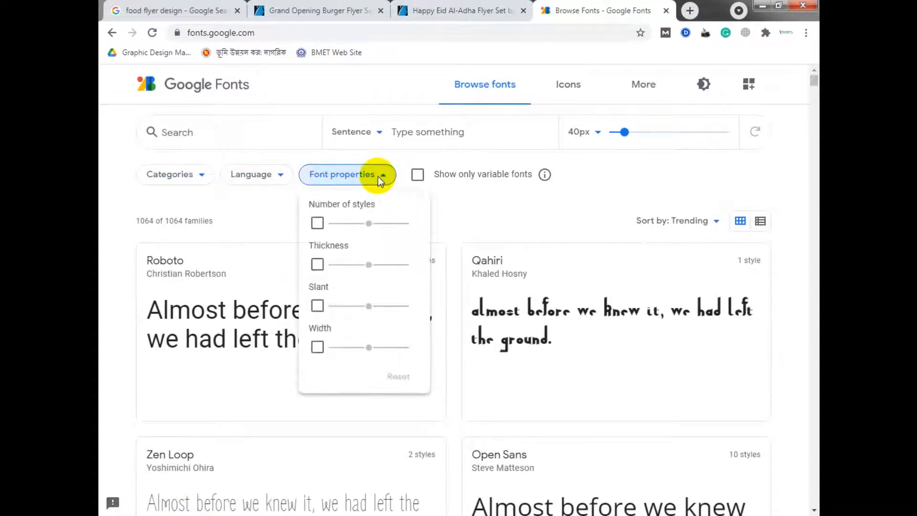
pyautogui.click(317, 347)
pyautogui.moveTo(369, 348); pyautogui.dragTo(422, 354)
pyautogui.scroll(-10, 368, 383)
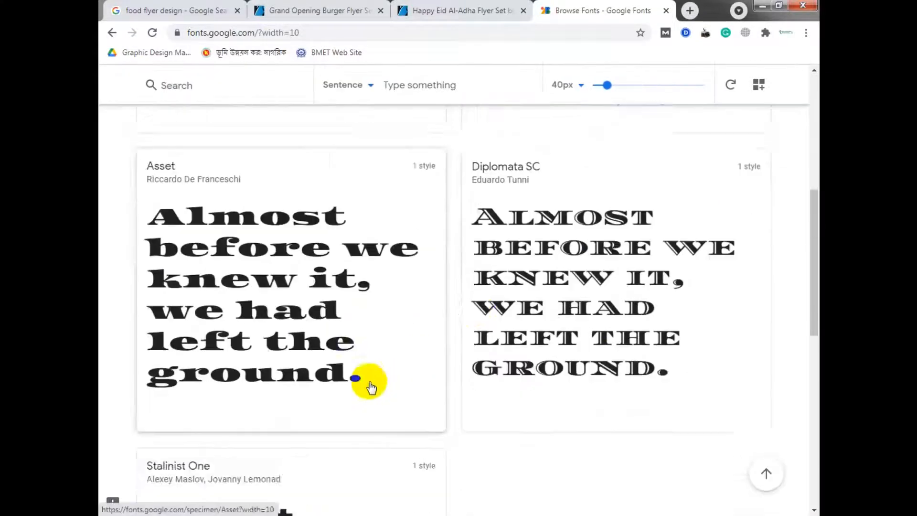
pyautogui.scroll(10, 345, 329)
pyautogui.click(340, 174)
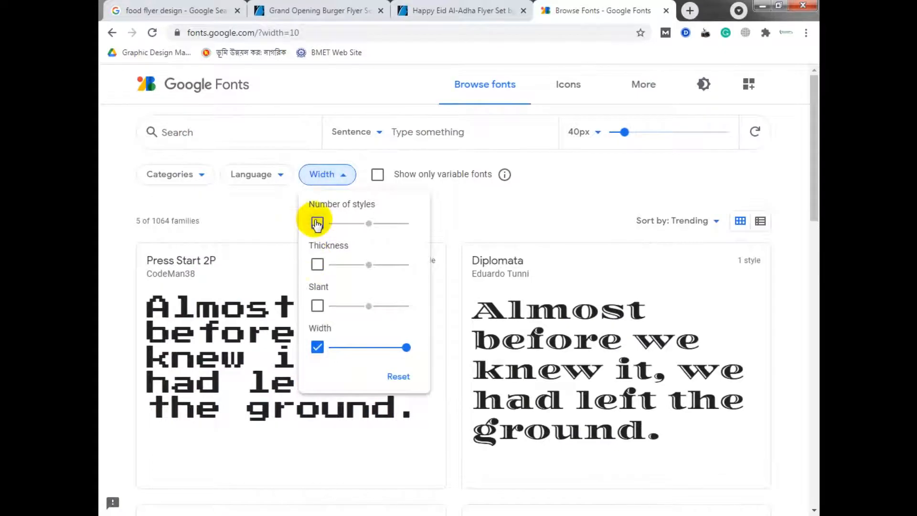
pyautogui.click(317, 223)
pyautogui.moveTo(378, 233)
pyautogui.mouseDown()
pyautogui.moveTo(408, 231)
pyautogui.moveTo(362, 225)
pyautogui.mouseUp()
pyautogui.click(318, 223)
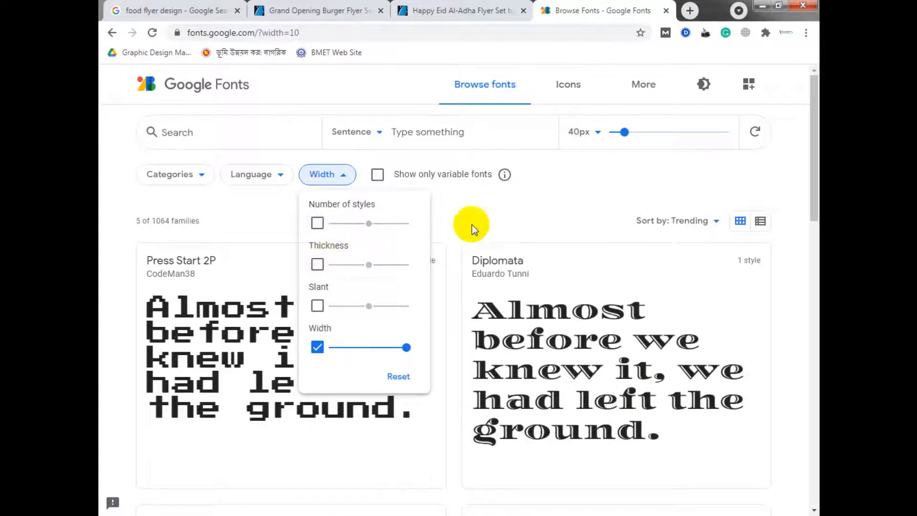
pyautogui.click(317, 348)
# Step: Enlarge the font previews to 78px and limit the font categories to Sans Serif and Handwriting
pyautogui.moveTo(625, 132); pyautogui.dragTo(640, 132)
pyautogui.click(256, 175)
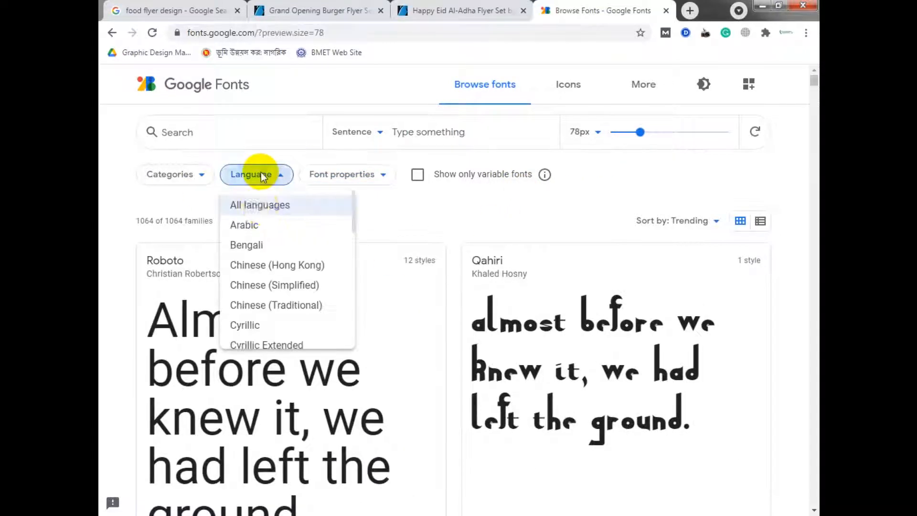
pyautogui.click(205, 174)
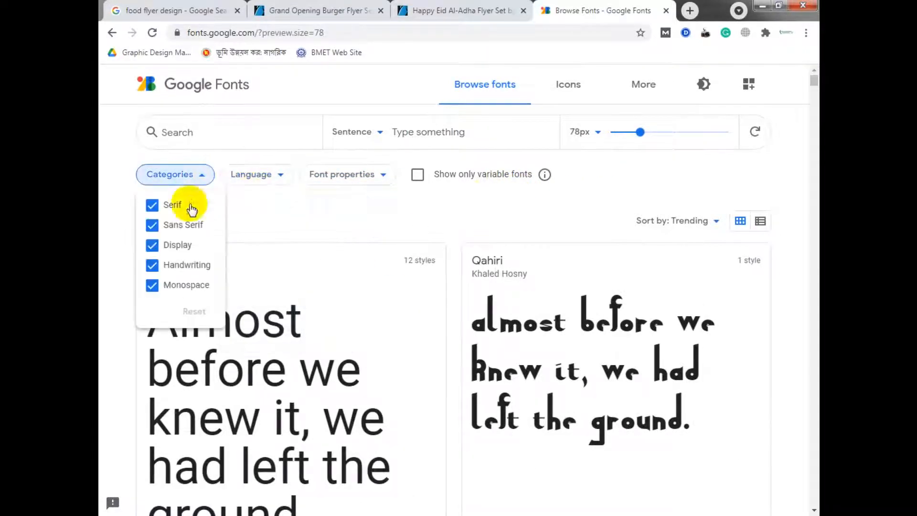
pyautogui.click(151, 205)
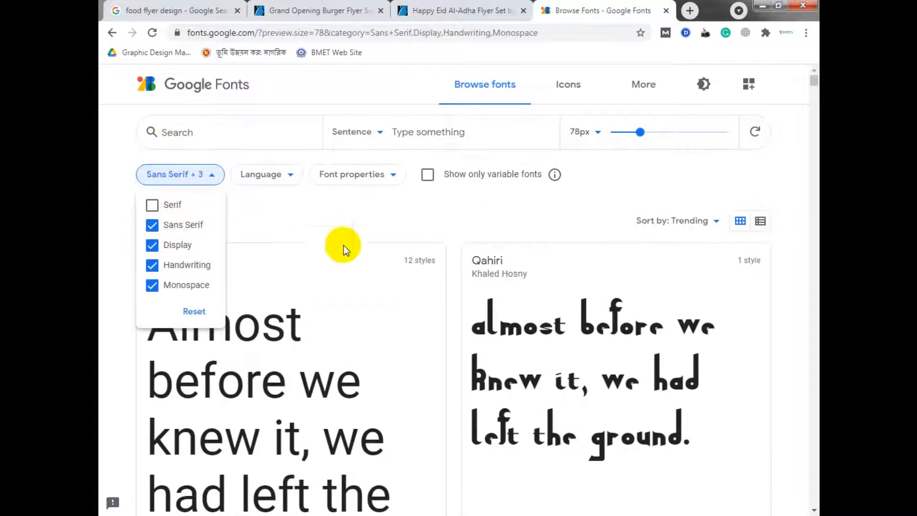
pyautogui.click(151, 287)
pyautogui.click(313, 212)
# Step: Find the bold condensed Anton font among the filtered fonts and download its family
pyautogui.scroll(-20, 310, 213)
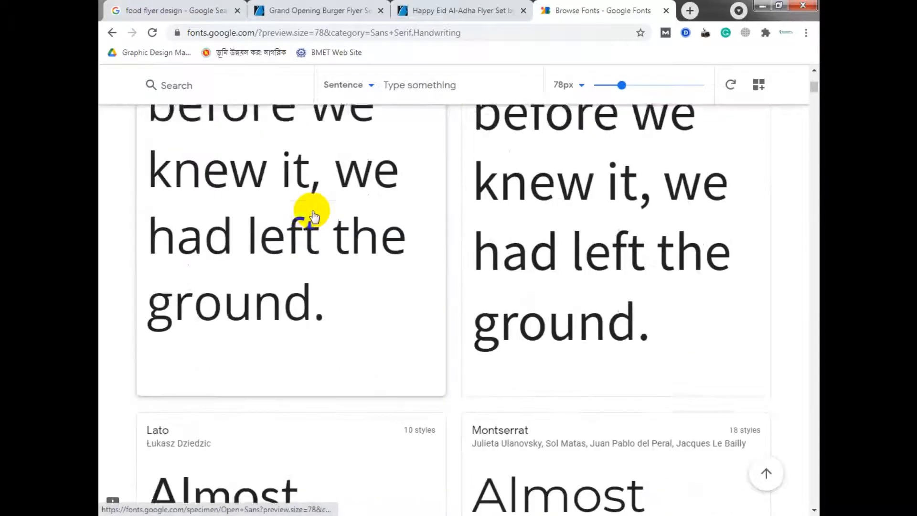
pyautogui.scroll(-10, 310, 225)
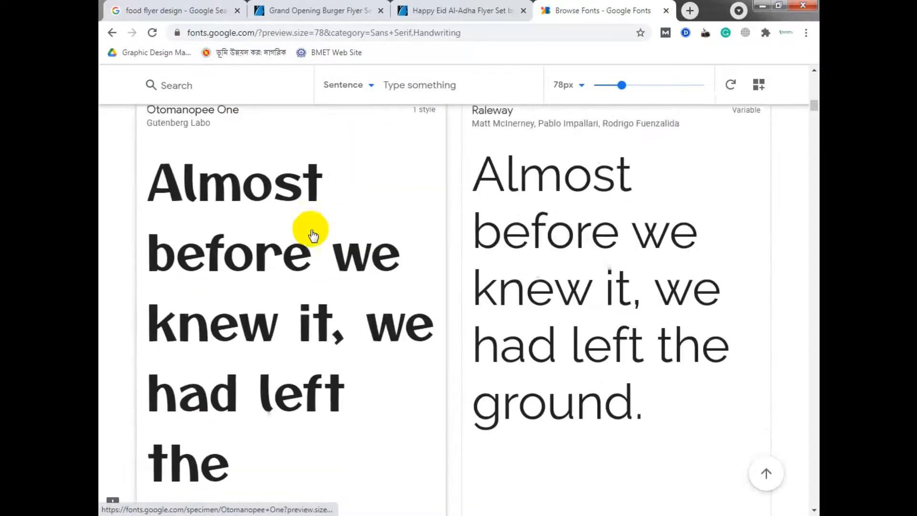
pyautogui.scroll(-10, 309, 319)
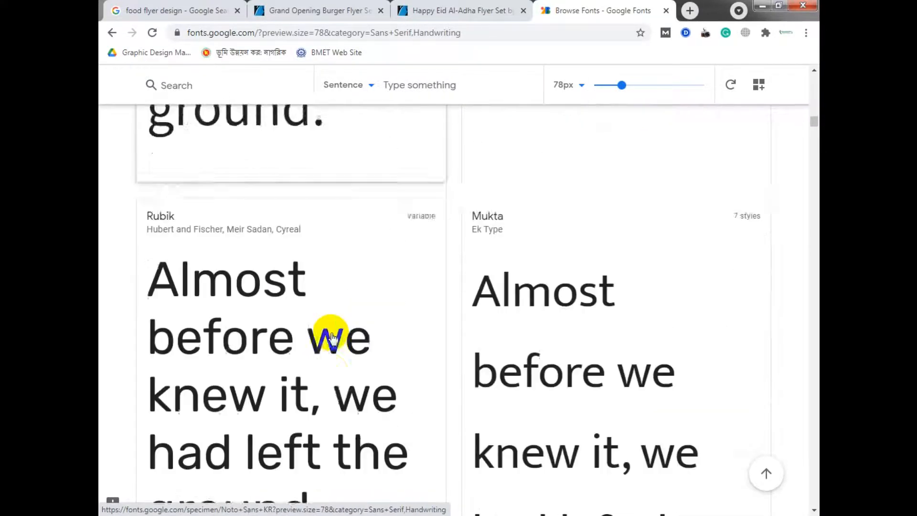
pyautogui.scroll(-10, 375, 337)
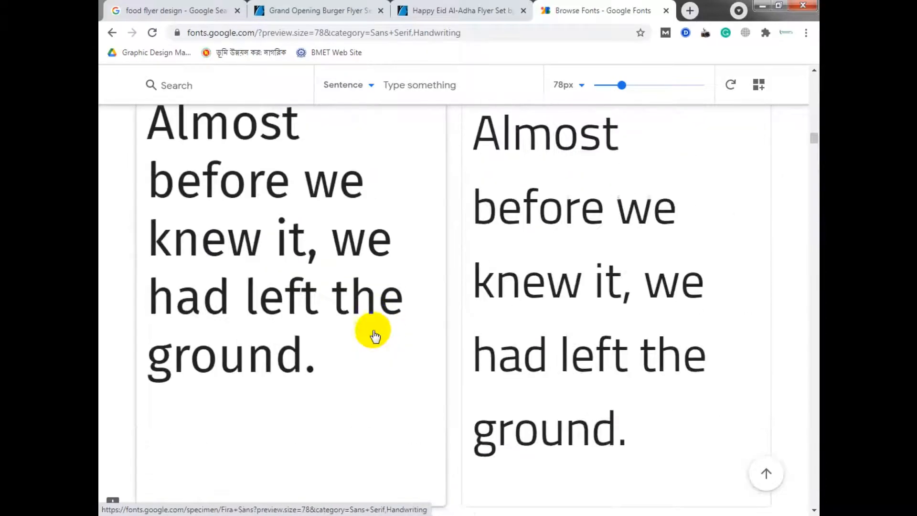
pyautogui.scroll(-20, 377, 338)
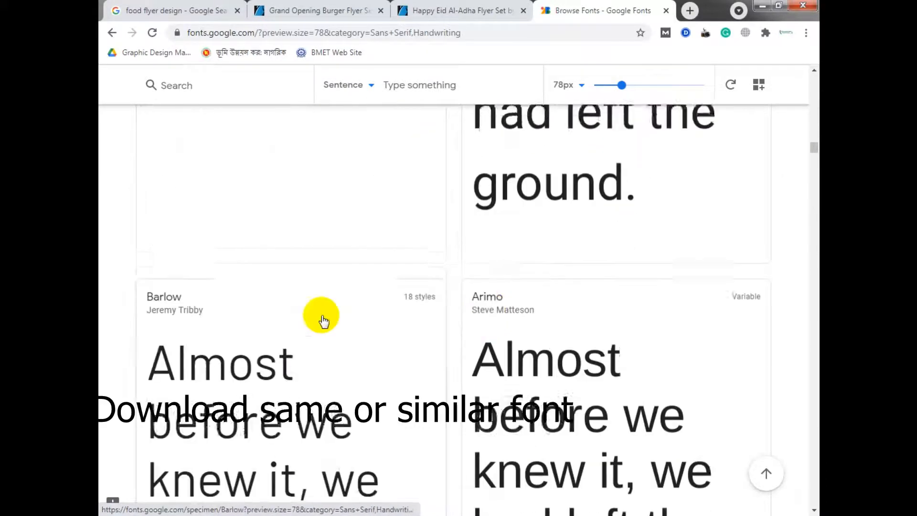
pyautogui.scroll(3, 401, 365)
pyautogui.scroll(-15, 401, 365)
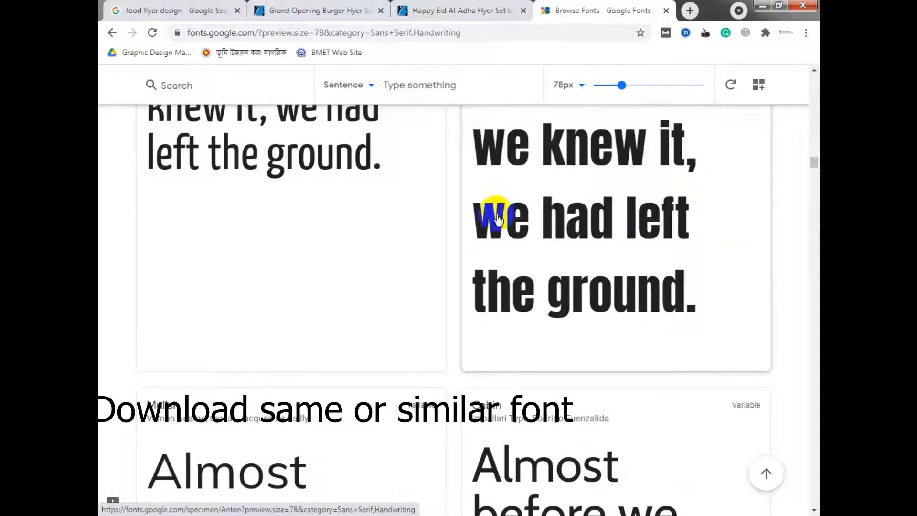
pyautogui.scroll(4, 597, 267)
pyautogui.click(591, 260)
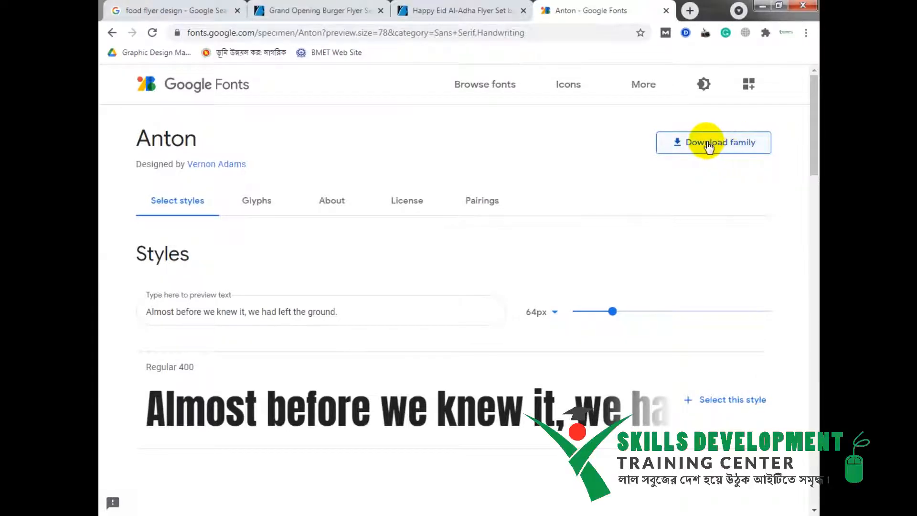
pyautogui.click(708, 146)
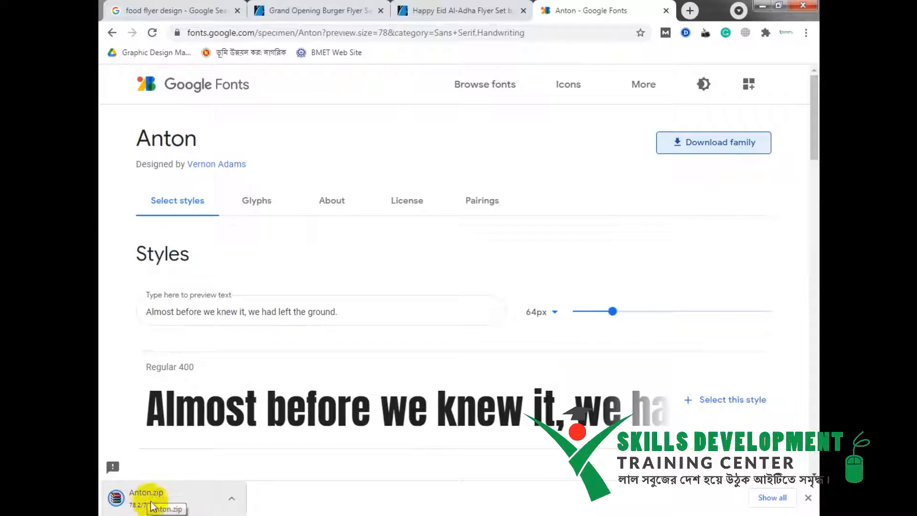
# Step: Show the downloaded Anton archive in the Downloads folder and paste it into the subfolder named New folder
pyautogui.click(232, 498)
pyautogui.click(282, 457)
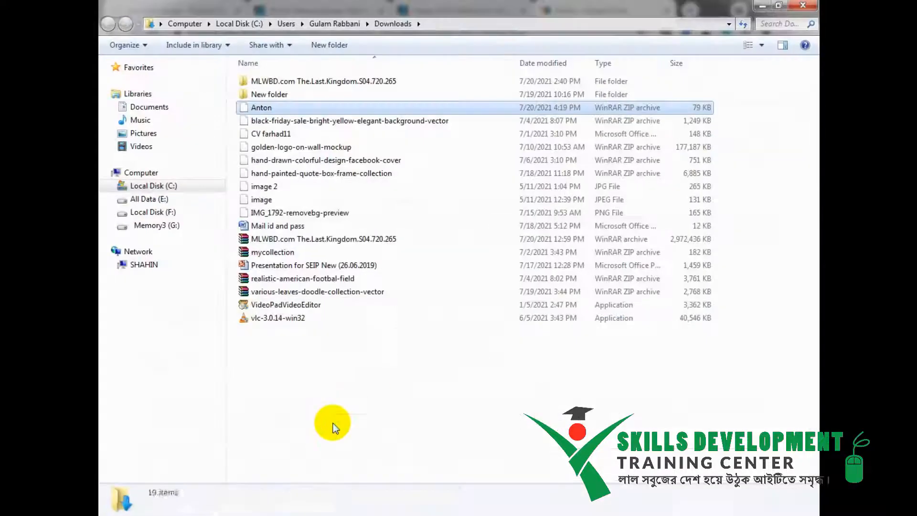
pyautogui.doubleClick(300, 93)
pyautogui.rightClick(299, 269)
pyautogui.click(321, 349)
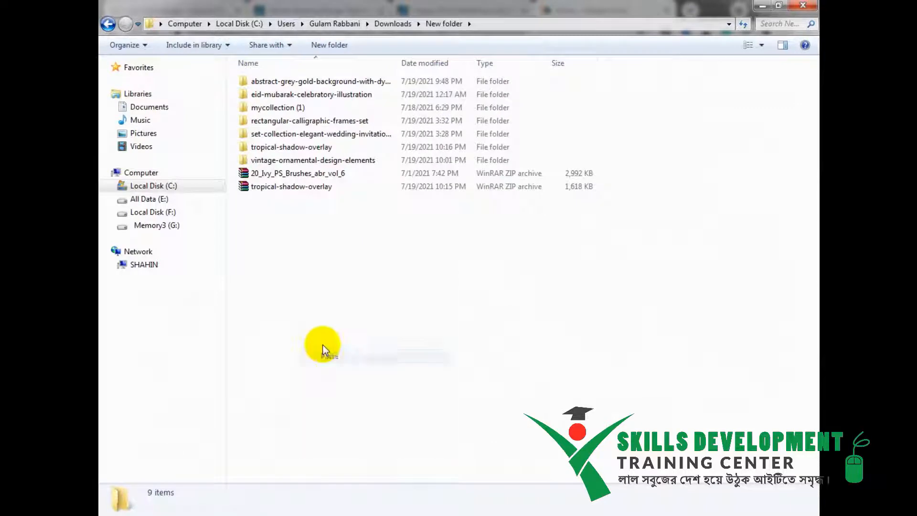
# Step: Extract the files of the Anton archive in New folder
pyautogui.rightClick(248, 201)
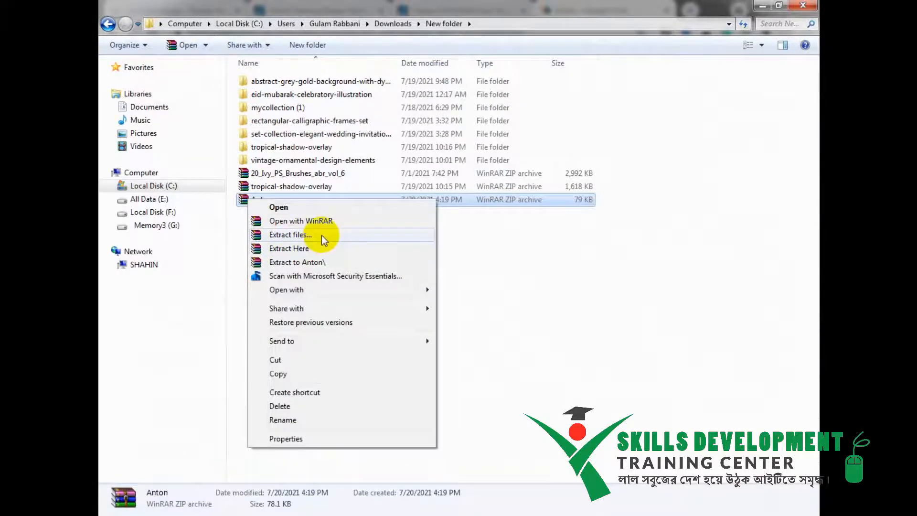
pyautogui.click(290, 235)
pyautogui.click(497, 392)
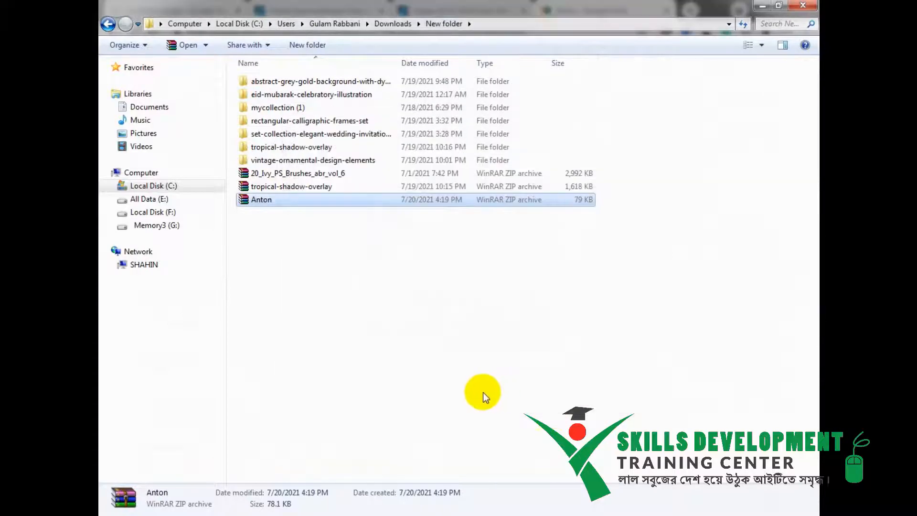
# Step: Install the Anton-Regular font from the extracted Anton folder
pyautogui.doubleClick(262, 96)
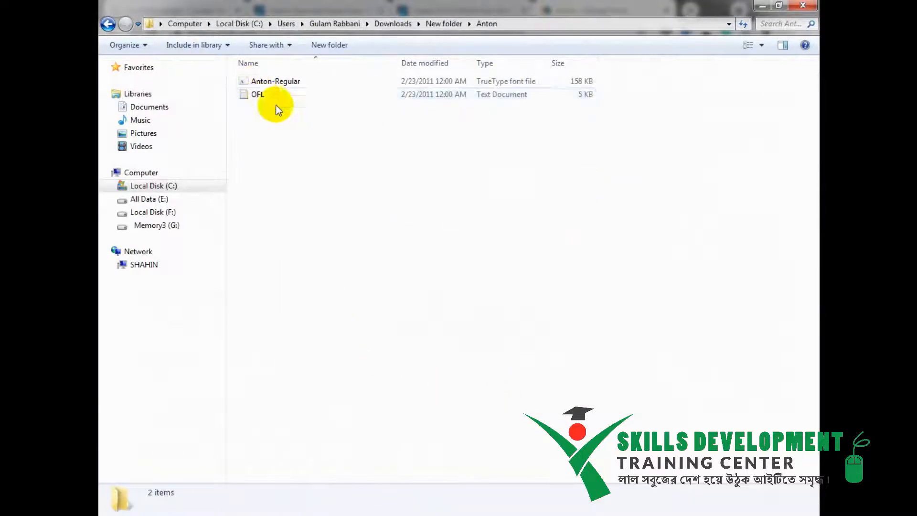
pyautogui.click(291, 84)
pyautogui.rightClick(299, 83)
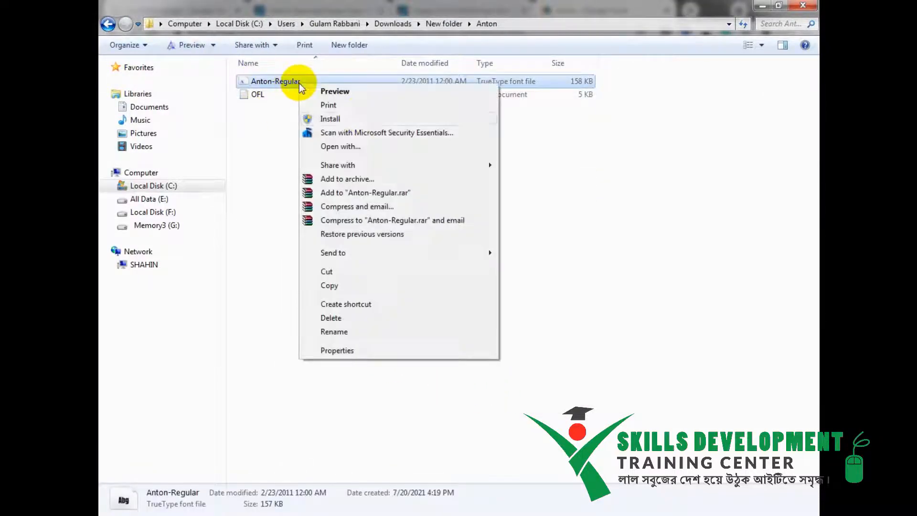
pyautogui.click(361, 117)
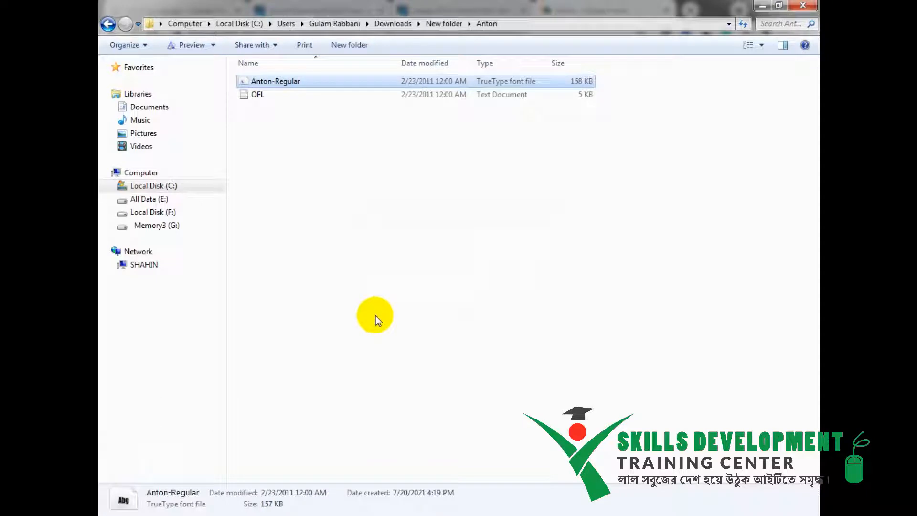
pyautogui.click(313, 440)
# Step: Switch to the web browser and enter a search for cartoon vector artwork
pyautogui.click(180, 515)
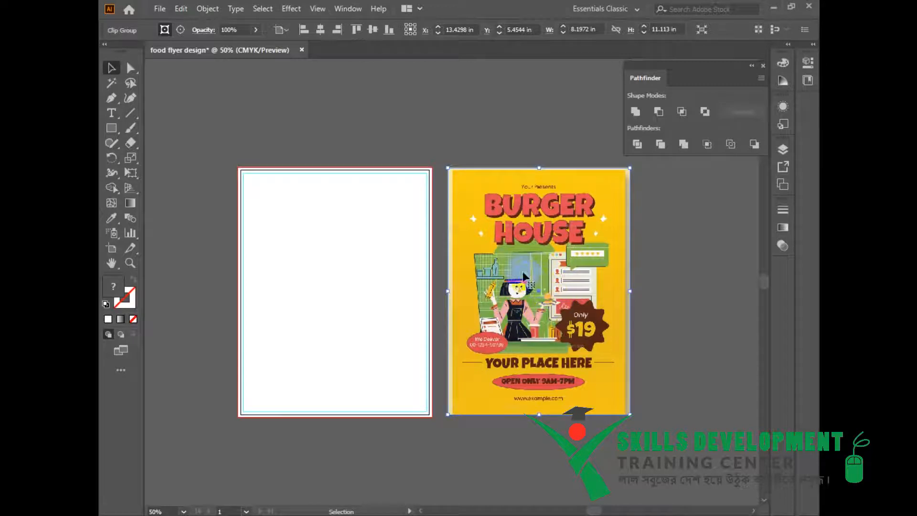
pyautogui.click(181, 515)
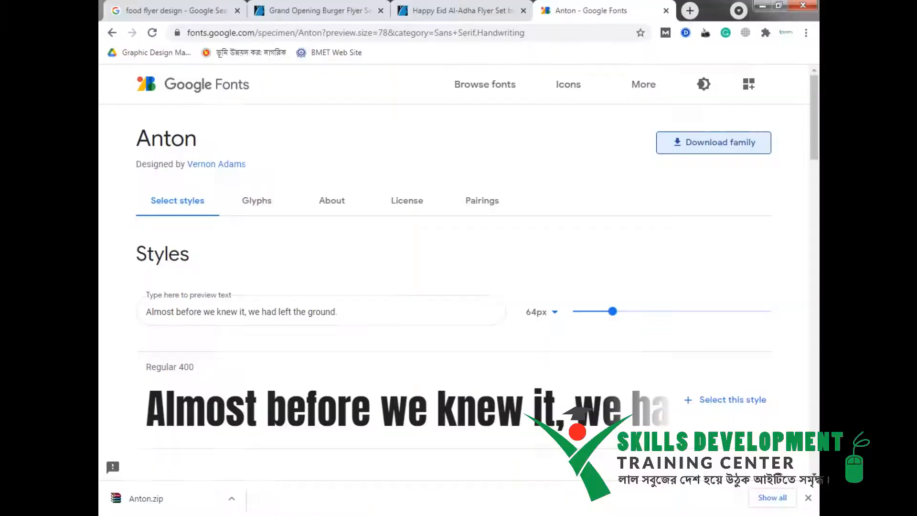
pyautogui.click(556, 32)
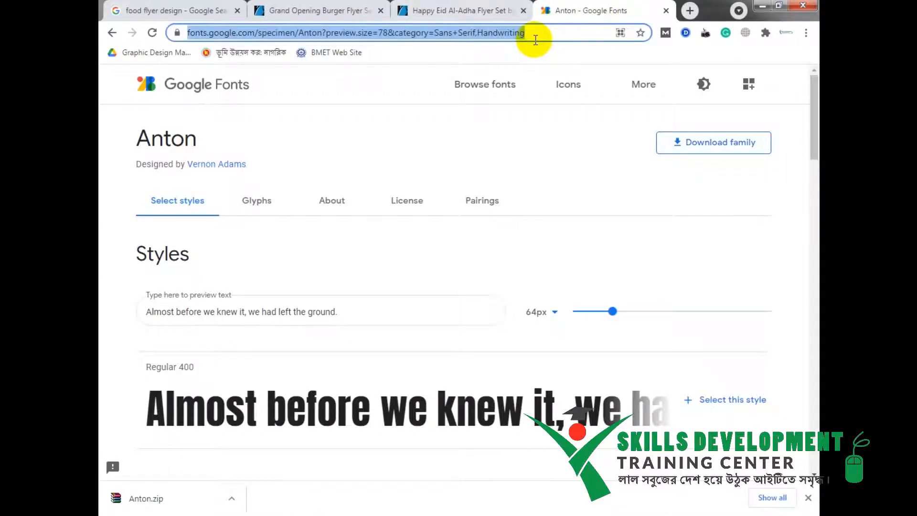
pyautogui.write('cartoon v')
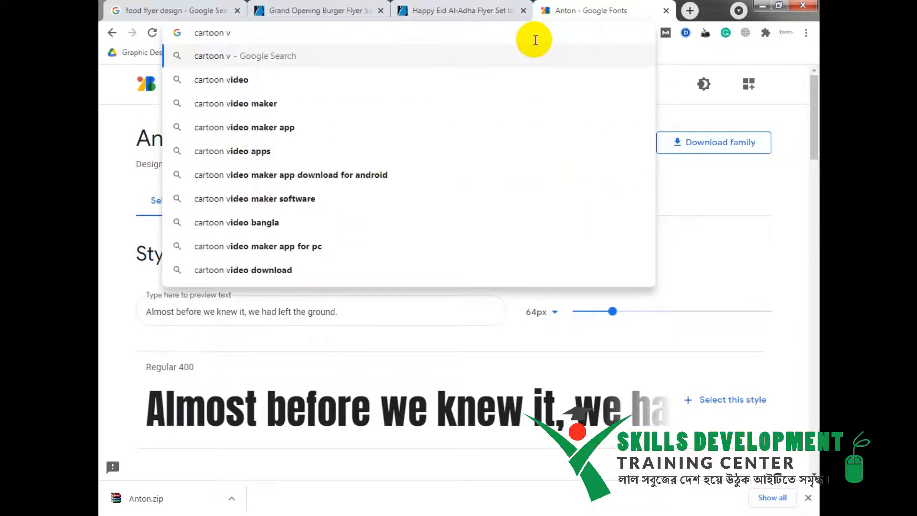
pyautogui.write('ector wi')
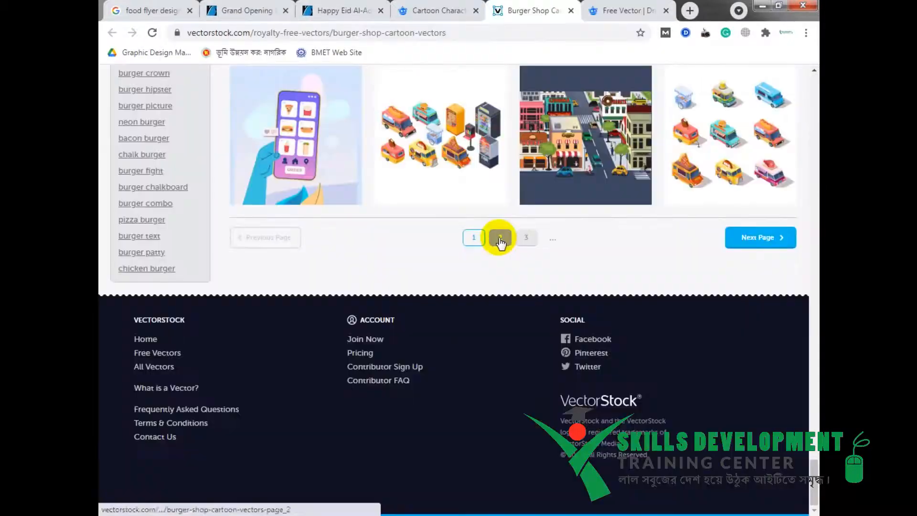
# Step: Look through page 2 of the VectorStock burger shop cartoon vectors for a suitable flyer illustration
pyautogui.click(500, 239)
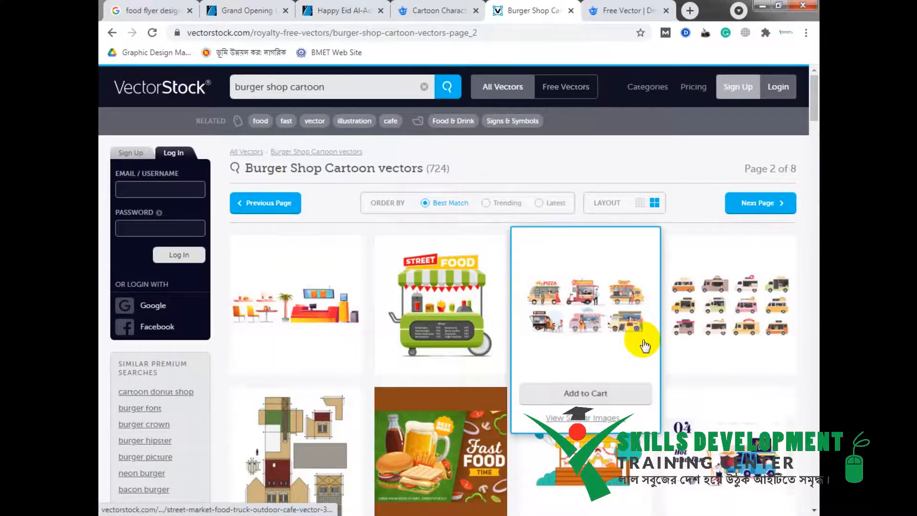
pyautogui.scroll(-5, 645, 340)
pyautogui.scroll(-12, 642, 364)
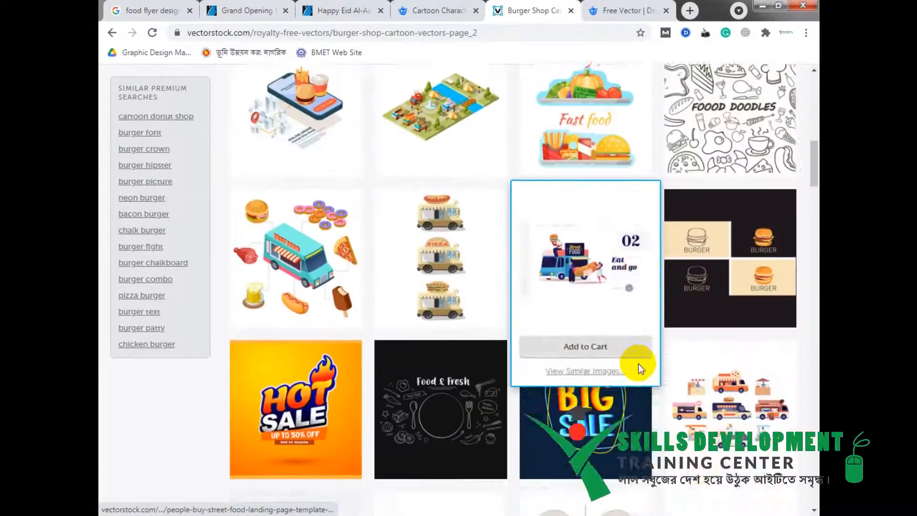
pyautogui.scroll(-8, 669, 363)
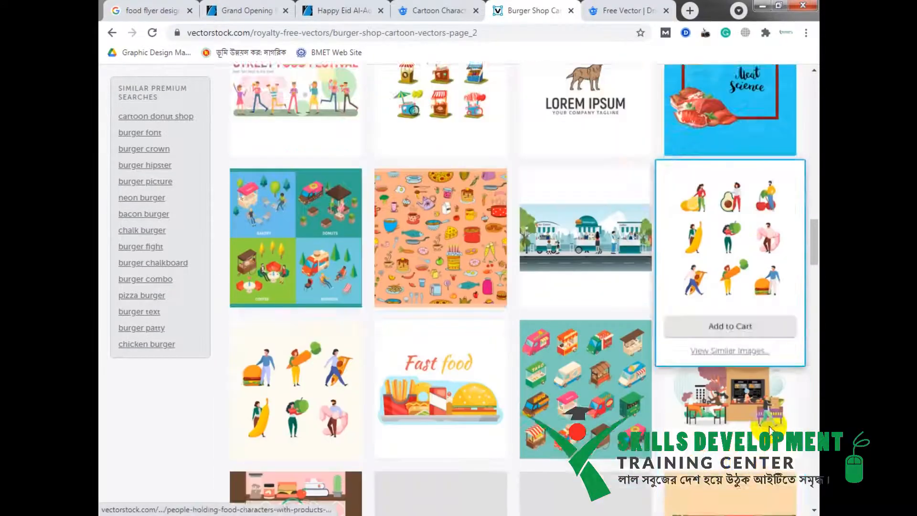
pyautogui.scroll(1, 529, 308)
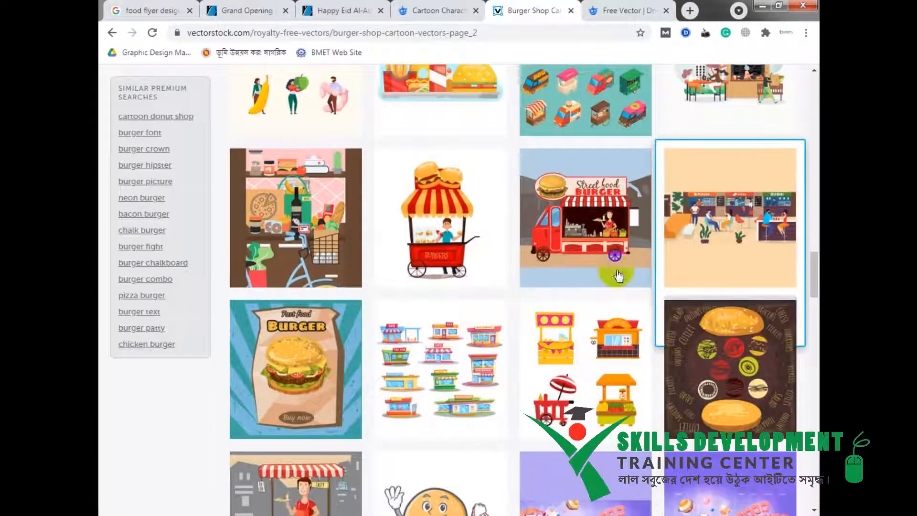
pyautogui.scroll(-6, 478, 315)
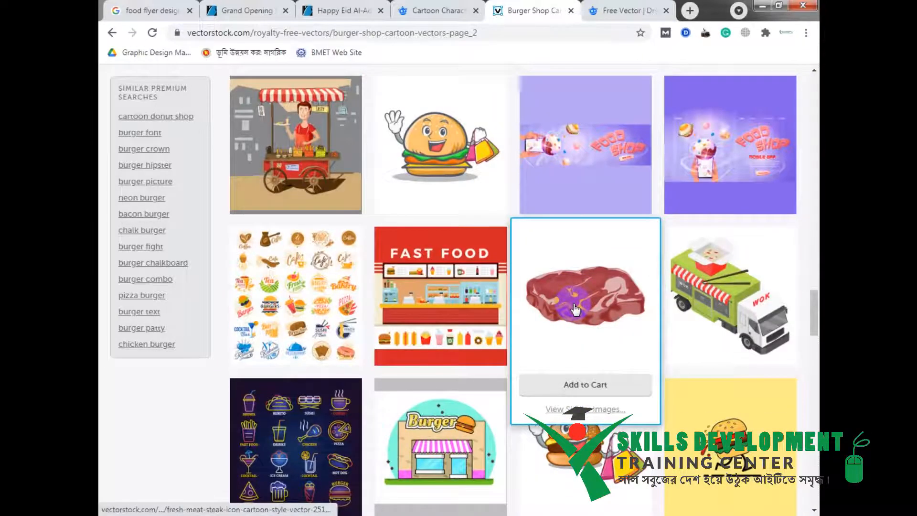
pyautogui.scroll(-10, 559, 310)
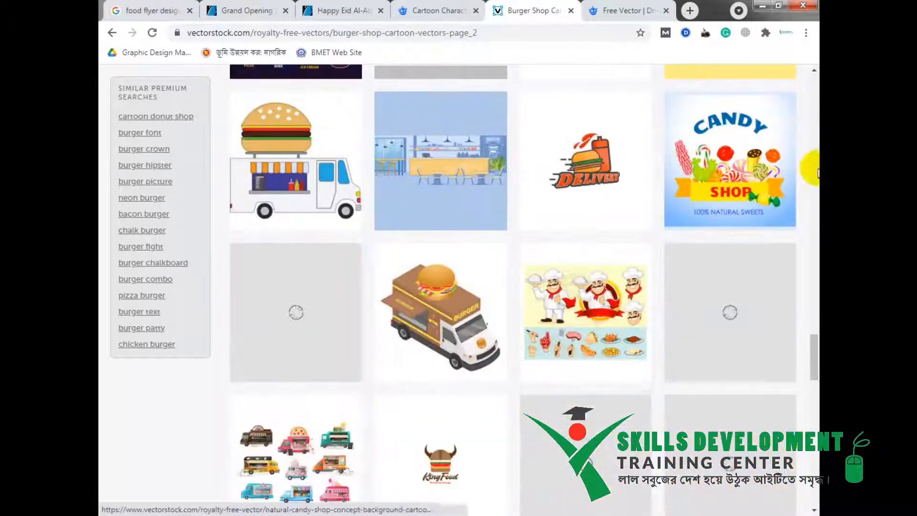
pyautogui.scroll(-12, 540, 313)
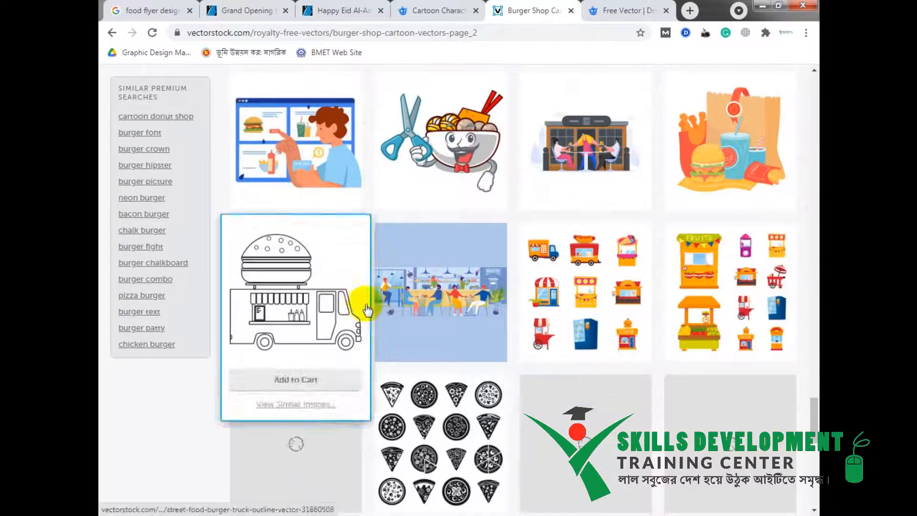
pyautogui.scroll(-7, 649, 282)
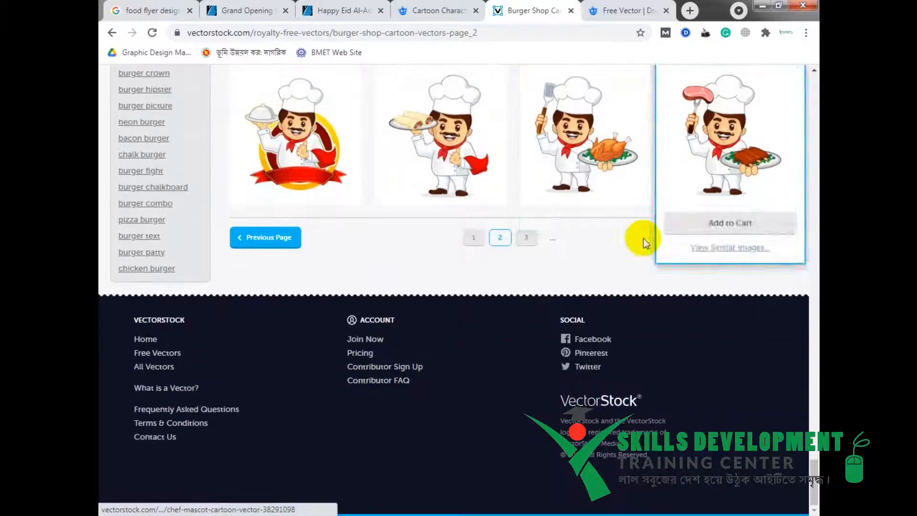
# Step: Look through page 3 of the VectorStock burger shop cartoon vectors for a suitable flyer illustration
pyautogui.click(521, 239)
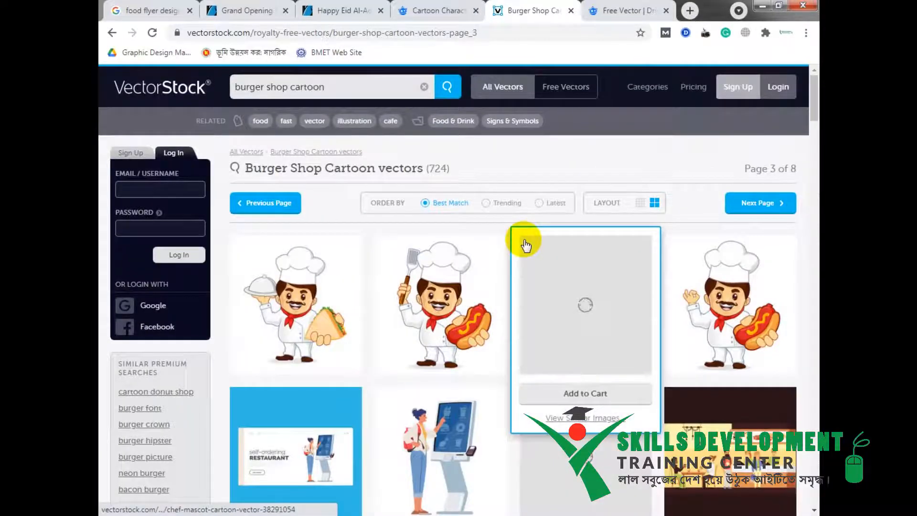
pyautogui.scroll(-5, 525, 245)
pyautogui.scroll(-3, 469, 288)
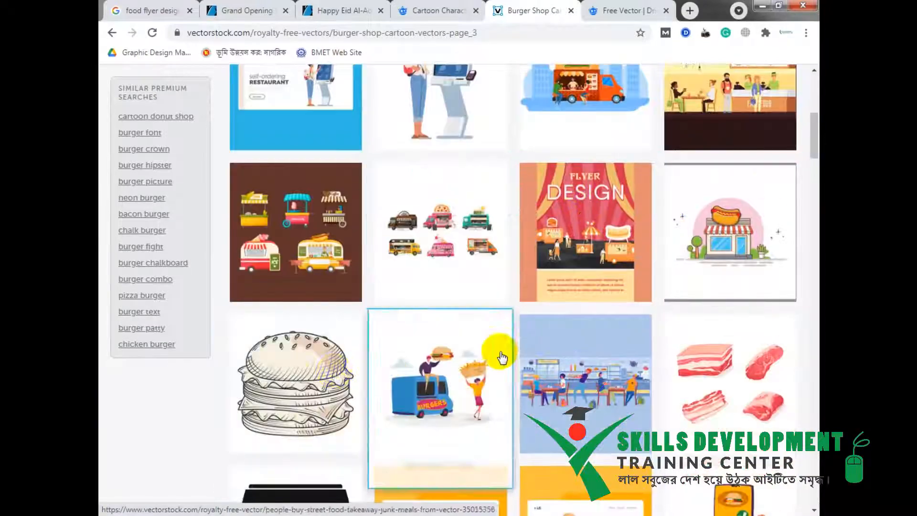
pyautogui.scroll(-15, 502, 357)
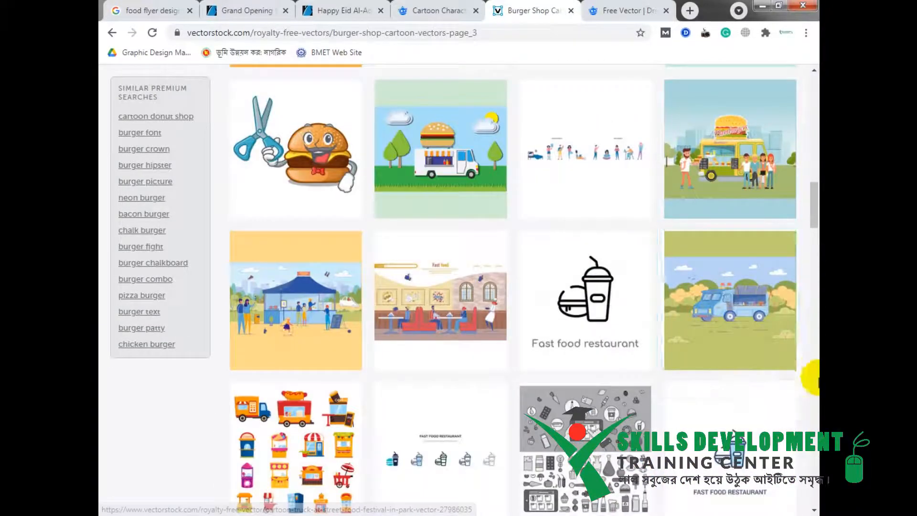
pyautogui.scroll(-8, 815, 380)
pyautogui.scroll(-10, 784, 403)
pyautogui.scroll(-5, 579, 266)
# Step: Download the Drive thru window vector from Freepik using the free option with attribution
pyautogui.hotkey('ctrl', 'Tab')
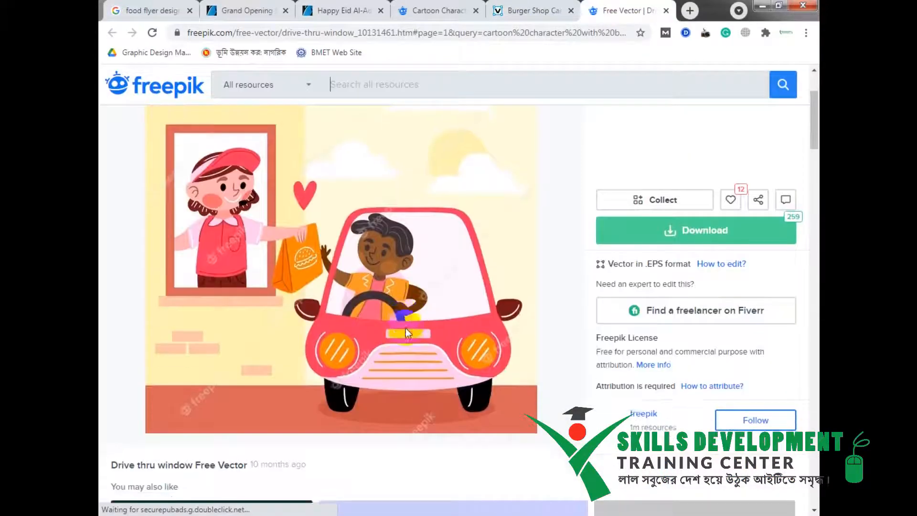
pyautogui.click(701, 233)
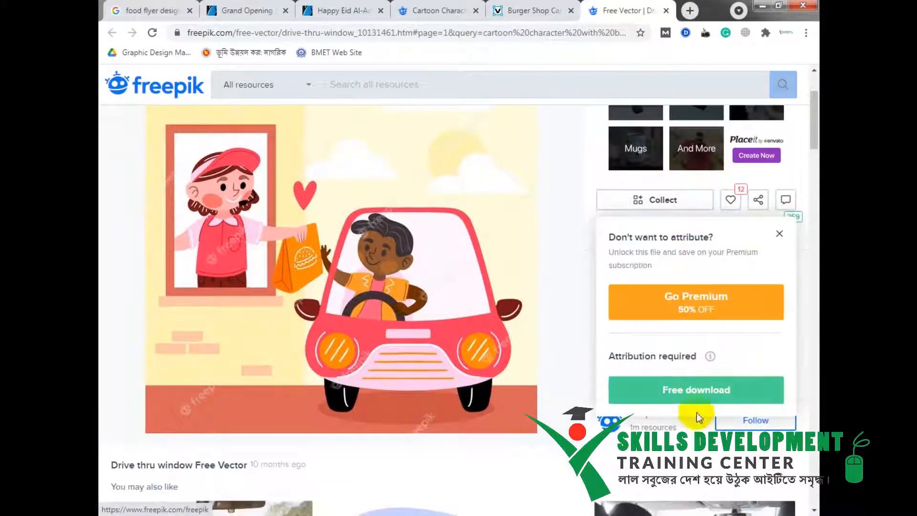
pyautogui.click(678, 389)
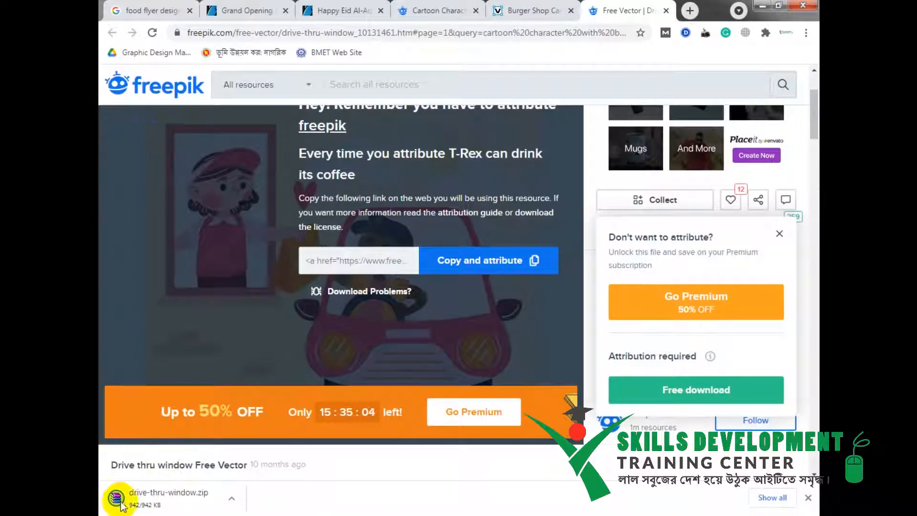
pyautogui.click(530, 8)
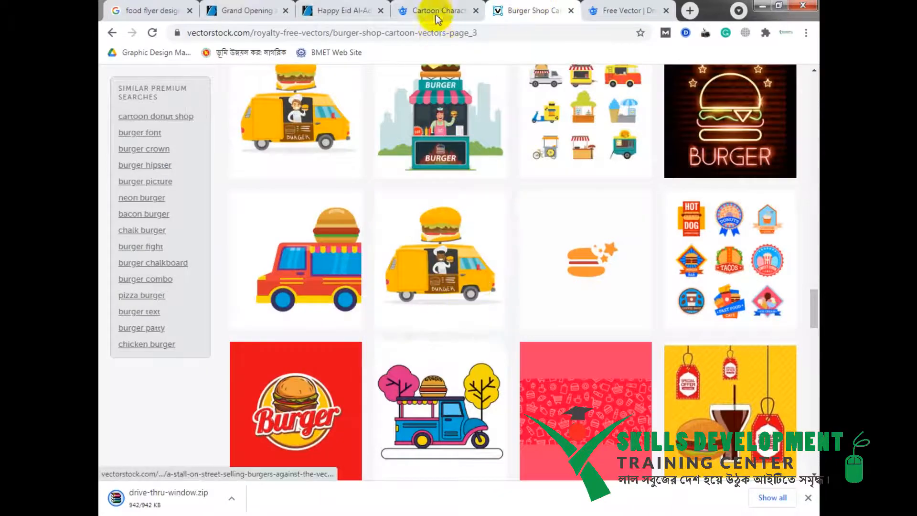
pyautogui.click(436, 19)
pyautogui.scroll(-10, 490, 148)
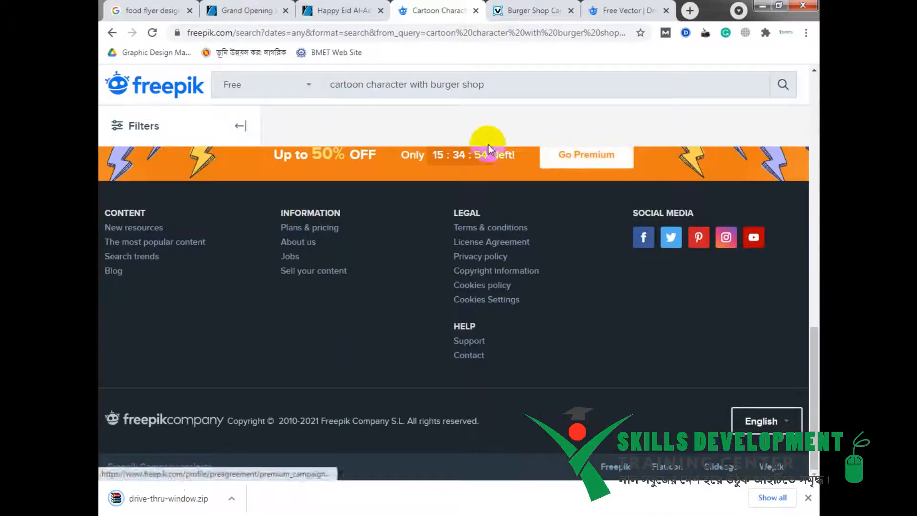
pyautogui.scroll(10, 490, 148)
pyautogui.click(530, 10)
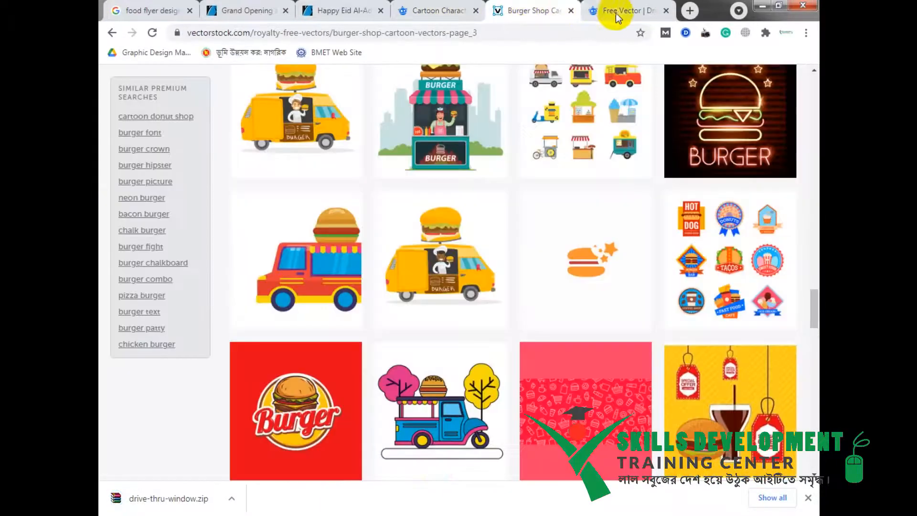
# Step: Show the downloaded drive-thru-window archive in the Downloads folder and extract it into a folder of the same name
pyautogui.click(622, 15)
pyautogui.click(231, 499)
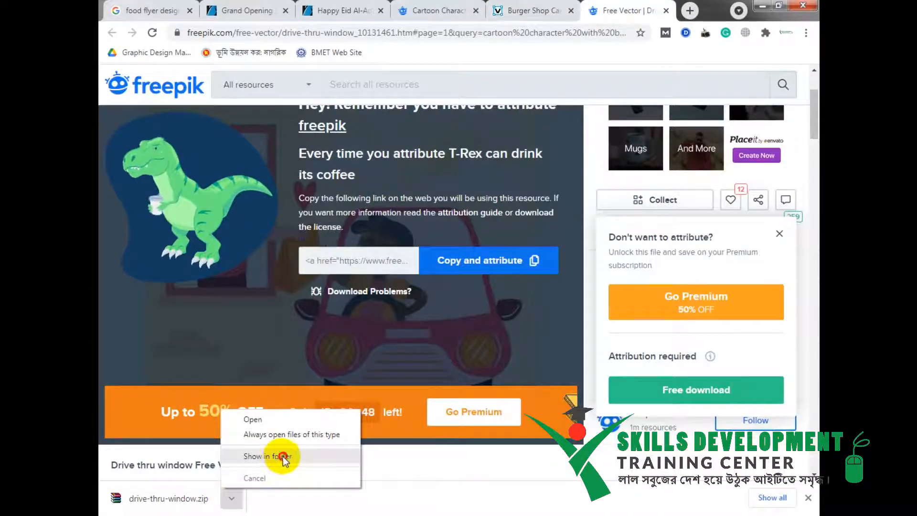
pyautogui.click(284, 455)
pyautogui.click(281, 136)
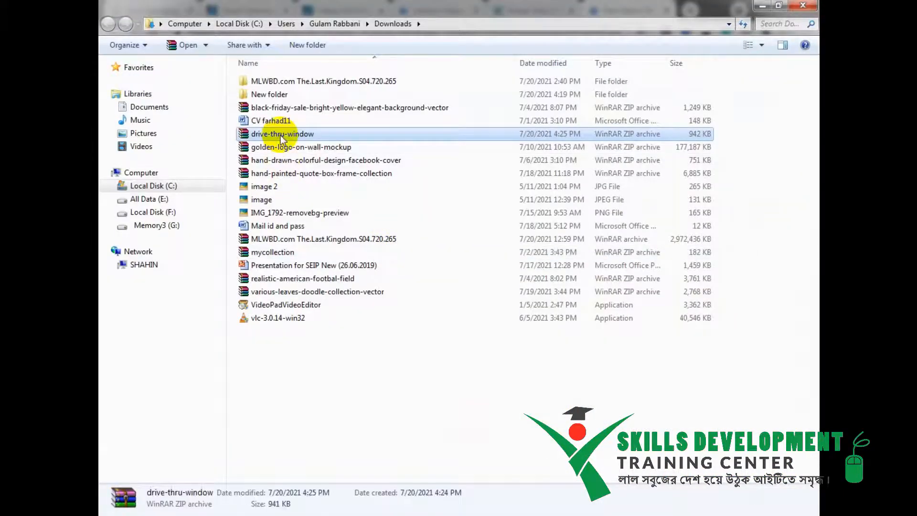
pyautogui.rightClick(282, 137)
pyautogui.click(363, 171)
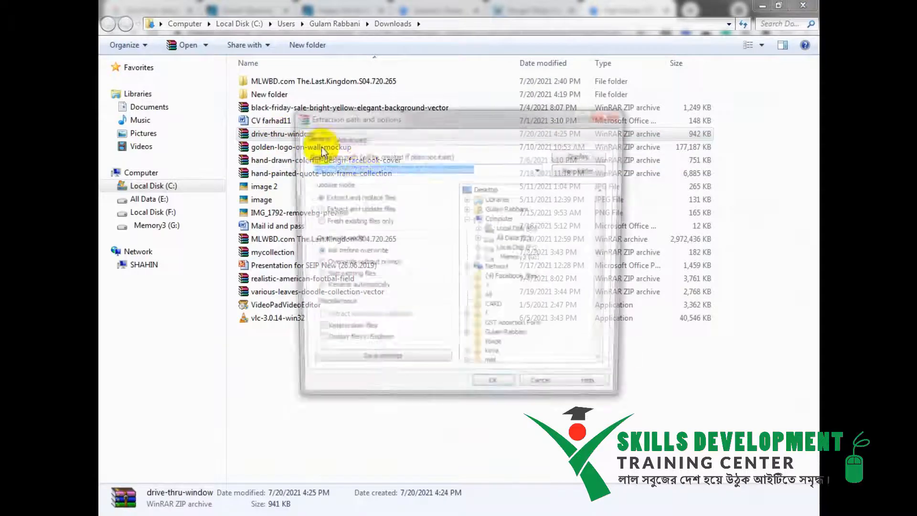
pyautogui.click(495, 392)
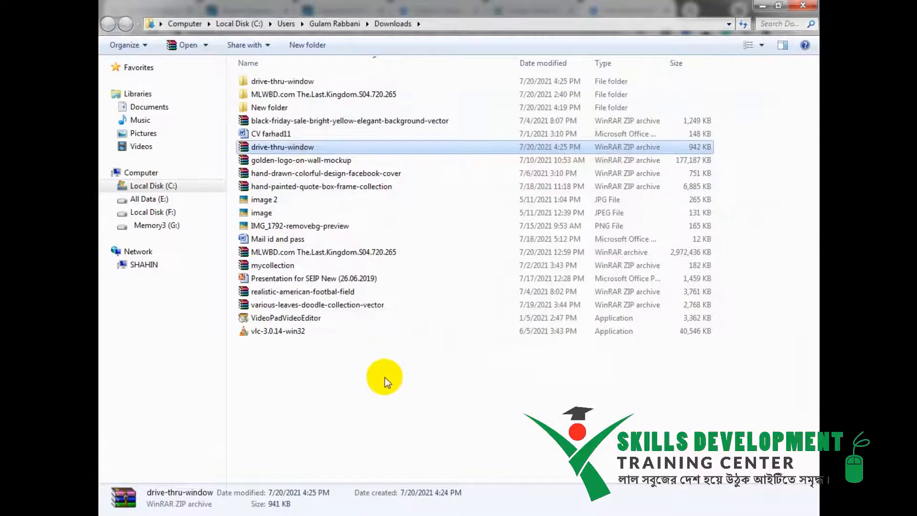
# Step: Open the extracted drive-thru-window folder and delete every file except the Illustrator artwork 4389893
pyautogui.doubleClick(403, 85)
pyautogui.click(282, 84)
pyautogui.moveTo(307, 173); pyautogui.dragTo(277, 102)
pyautogui.press('Delete')
pyautogui.press('Return')
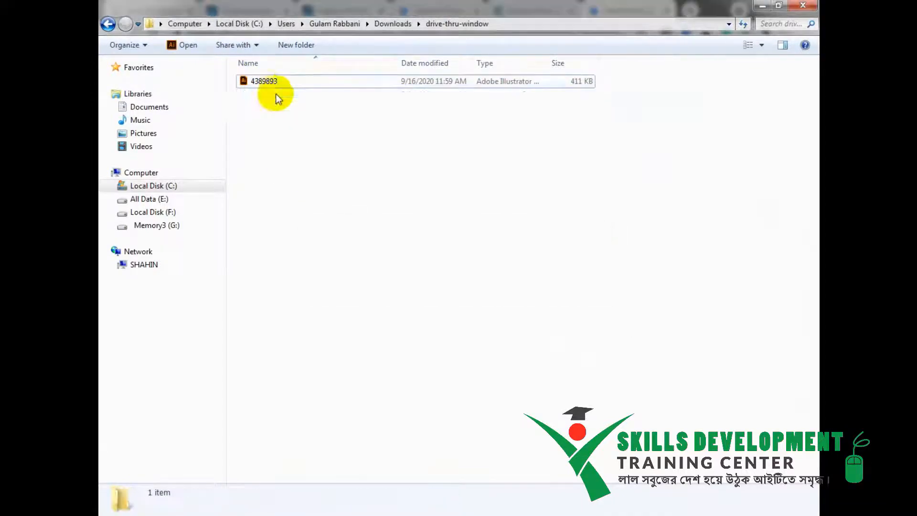
# Step: Open the 4389893 artwork file with Adobe Illustrator 2020
pyautogui.click(277, 85)
pyautogui.rightClick(278, 84)
pyautogui.moveTo(458, 134)
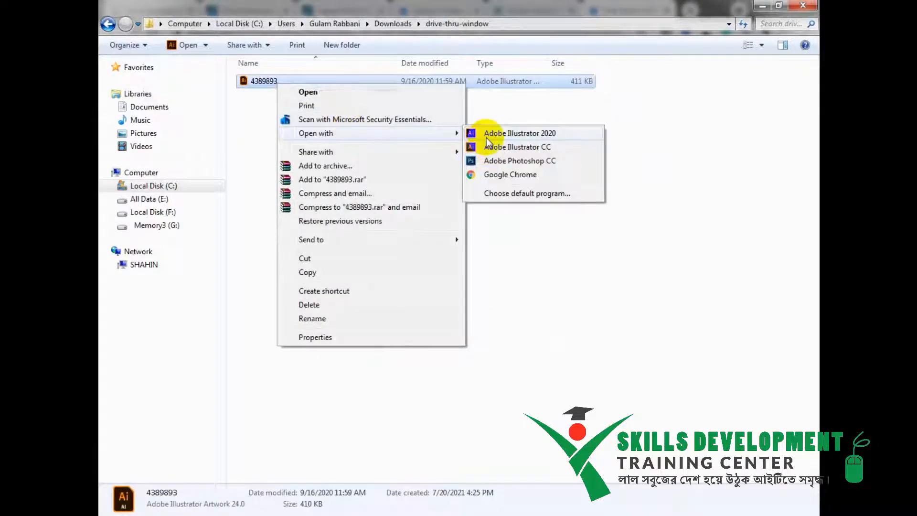
pyautogui.click(487, 136)
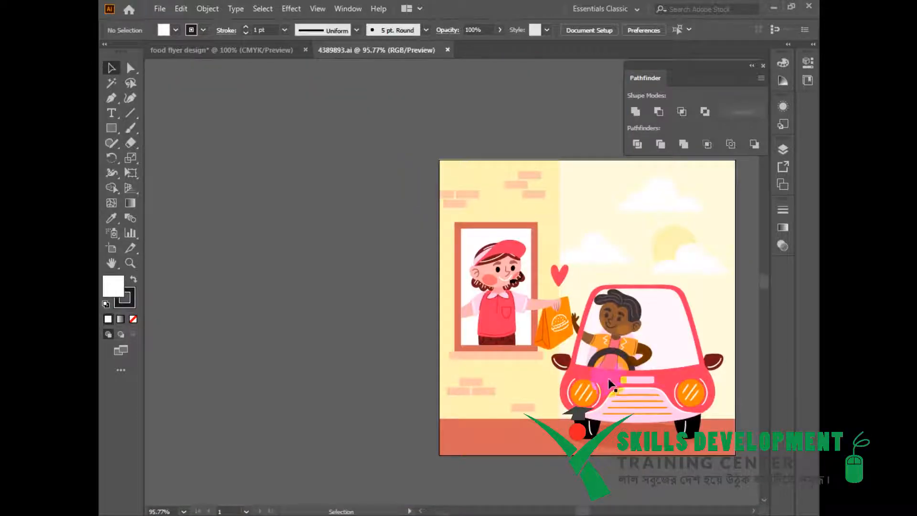
# Step: Inspect how the drive-thru illustration is grouped, and view the food flyer design document with its Burger House reference
pyautogui.click(629, 362)
pyautogui.click(527, 308)
pyautogui.moveTo(620, 277); pyautogui.dragTo(520, 235)
pyautogui.click(221, 50)
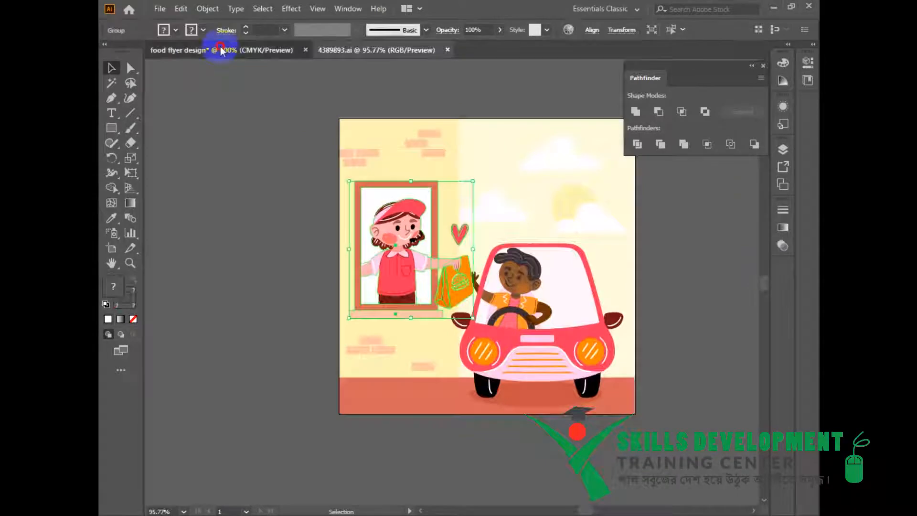
pyautogui.moveTo(431, 249); pyautogui.dragTo(483, 242)
pyautogui.scroll(-1, 364, 289)
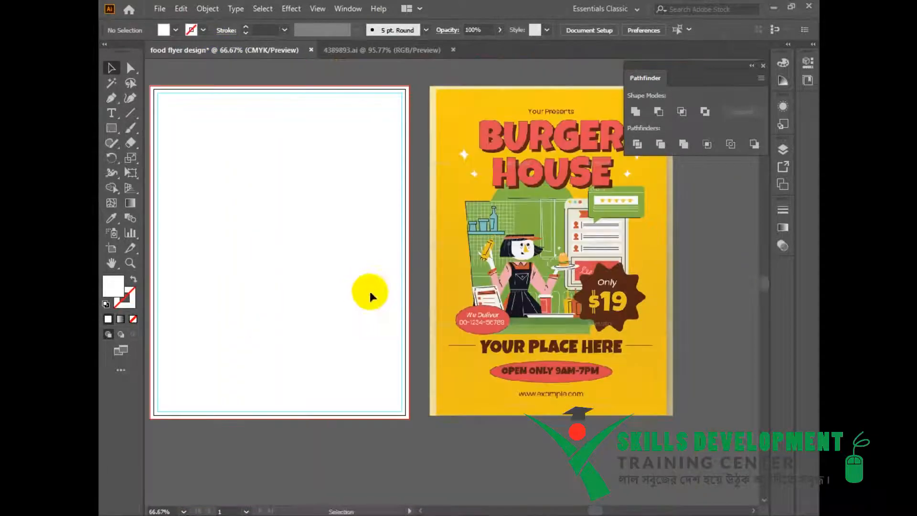
# Step: Bring the whole drive-thru illustration into the food flyer design document, group it and place it on the blank artboard
pyautogui.click(355, 61)
pyautogui.hotkey('ctrl', 'a')
pyautogui.moveTo(603, 318); pyautogui.dragTo(333, 293)
pyautogui.hotkey('ctrl', 'g')
pyautogui.moveTo(389, 338); pyautogui.dragTo(440, 291)
pyautogui.moveTo(417, 262); pyautogui.dragTo(390, 273)
pyautogui.click(516, 133)
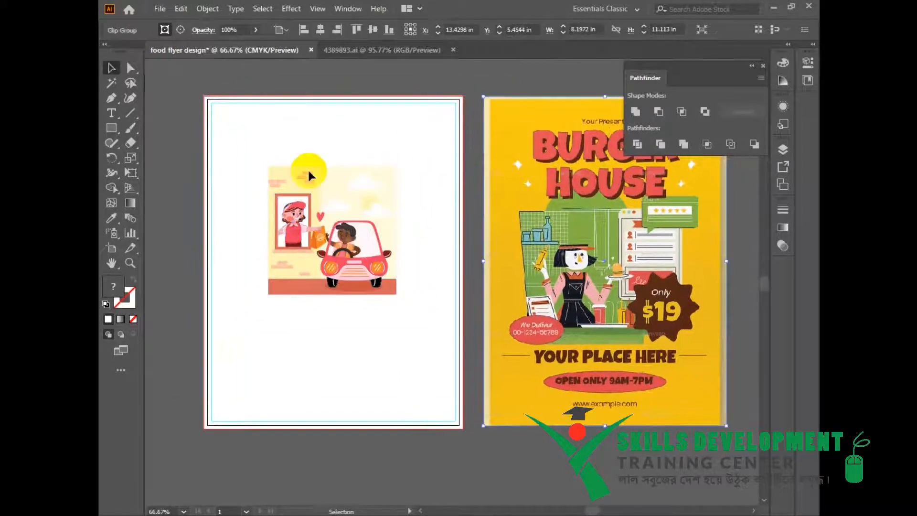
# Step: Fill the flyer's full-page background rectangle with the yellow sampled from the Burger House reference
pyautogui.click(180, 106)
pyautogui.click(245, 97)
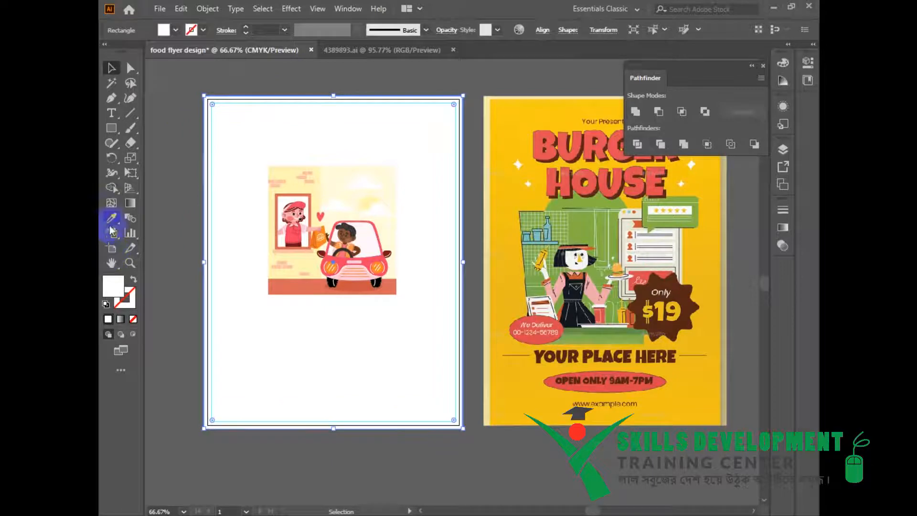
pyautogui.click(530, 122)
pyautogui.click(112, 68)
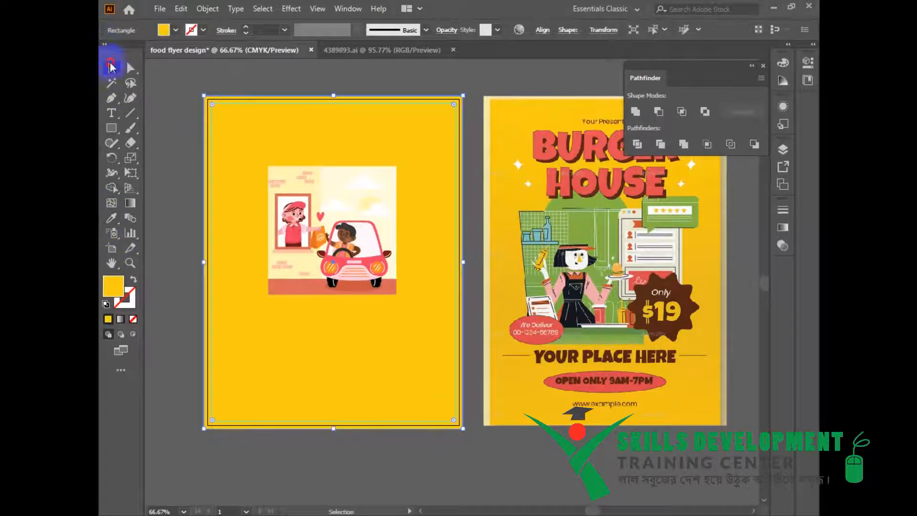
# Step: Enlarge the drive-thru illustration group and centre it horizontally and vertically on the flyer artboard
pyautogui.click(172, 157)
pyautogui.click(377, 277)
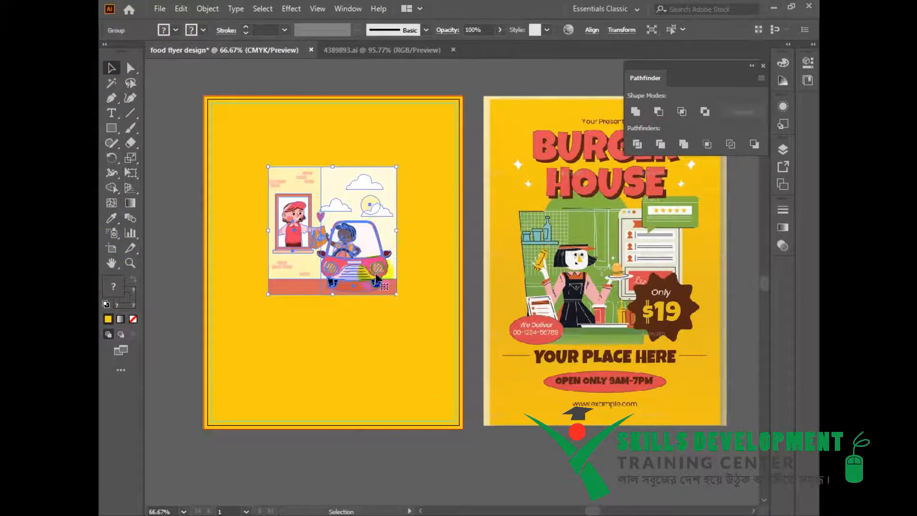
pyautogui.moveTo(400, 297); pyautogui.dragTo(414, 312)
pyautogui.click(592, 30)
pyautogui.click(489, 67)
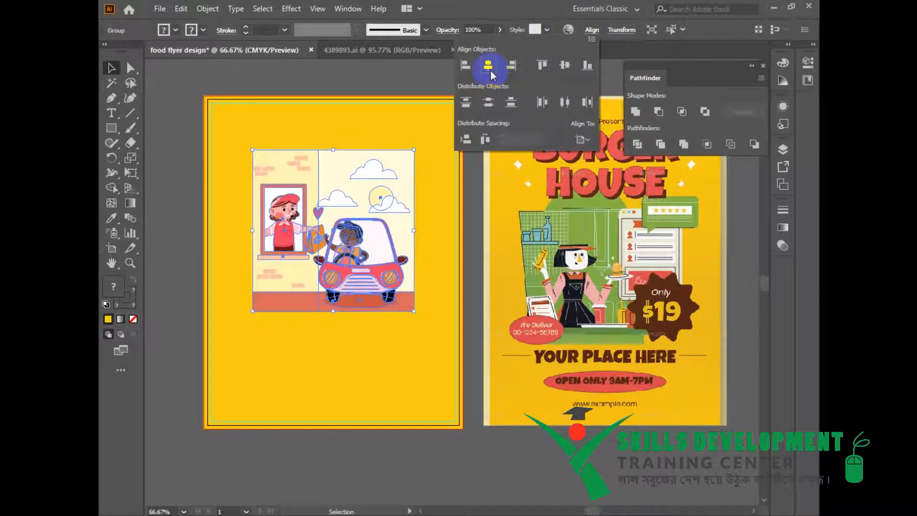
pyautogui.click(566, 65)
# Step: Add the two-line headline text BURGER HOUSE in the empty area below the flyer artboard
pyautogui.scroll(-2, 420, 106)
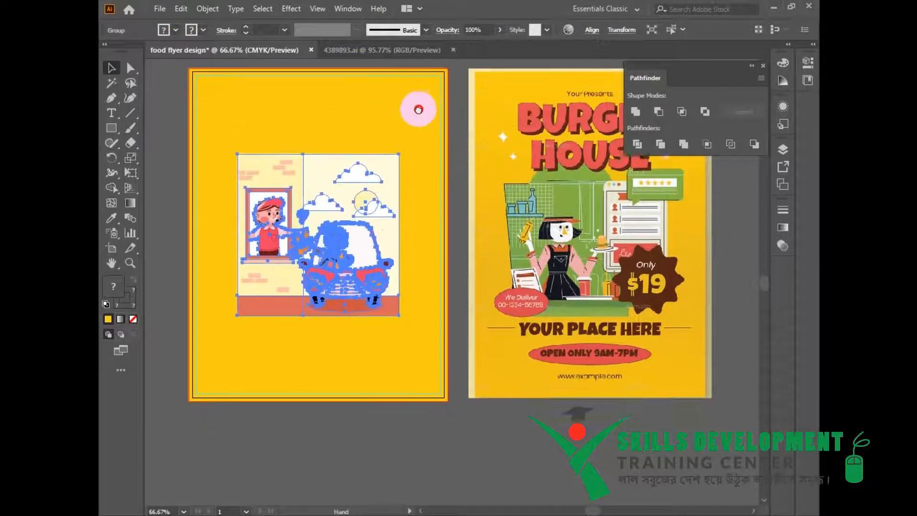
pyautogui.moveTo(368, 189); pyautogui.dragTo(369, 172)
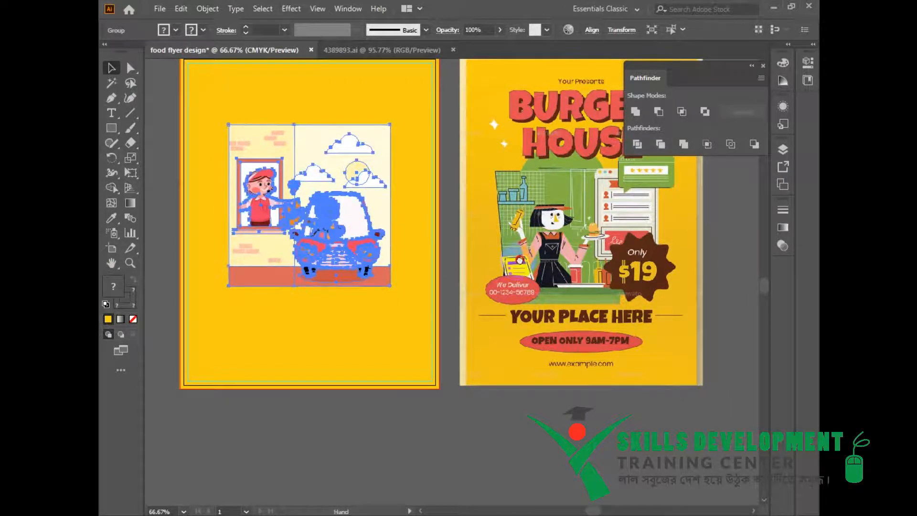
pyautogui.moveTo(513, 276); pyautogui.dragTo(511, 273)
pyautogui.click(440, 430)
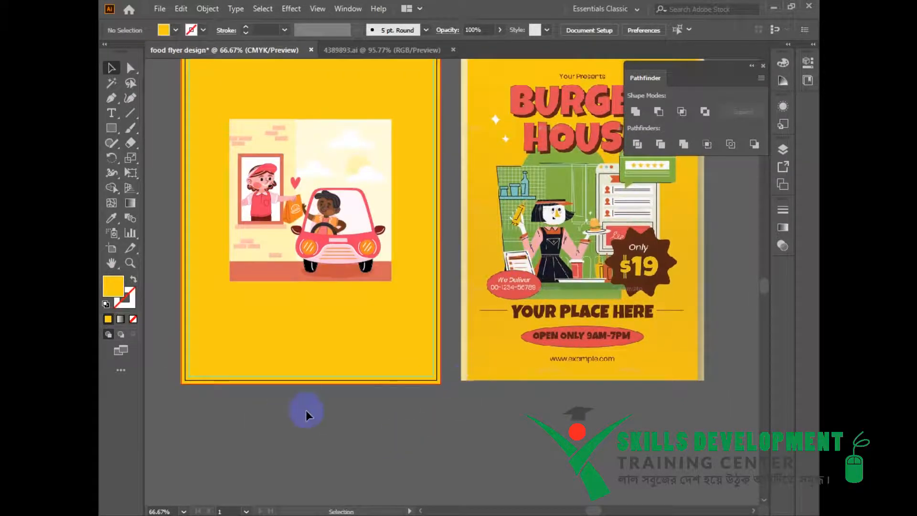
pyautogui.press('t')
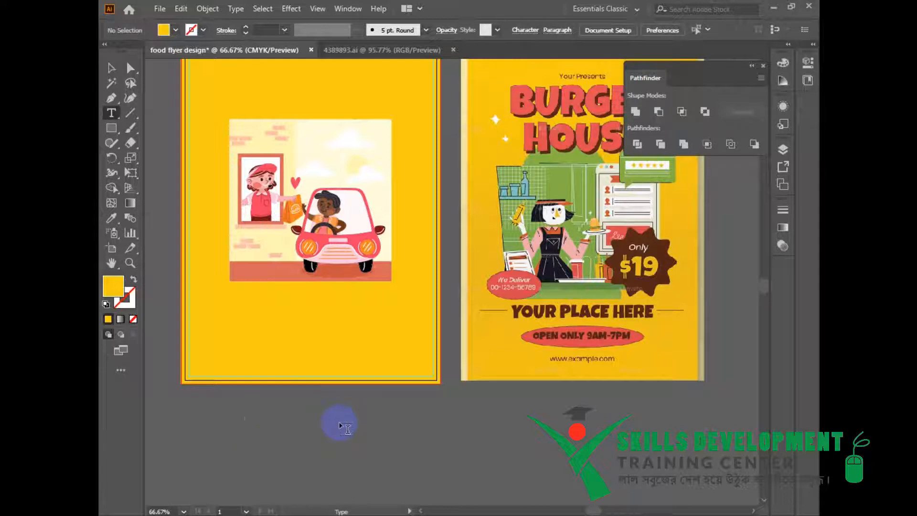
pyautogui.click(246, 419)
pyautogui.press('Escape')
pyautogui.moveTo(273, 423); pyautogui.dragTo(400, 446)
pyautogui.doubleClick(377, 443)
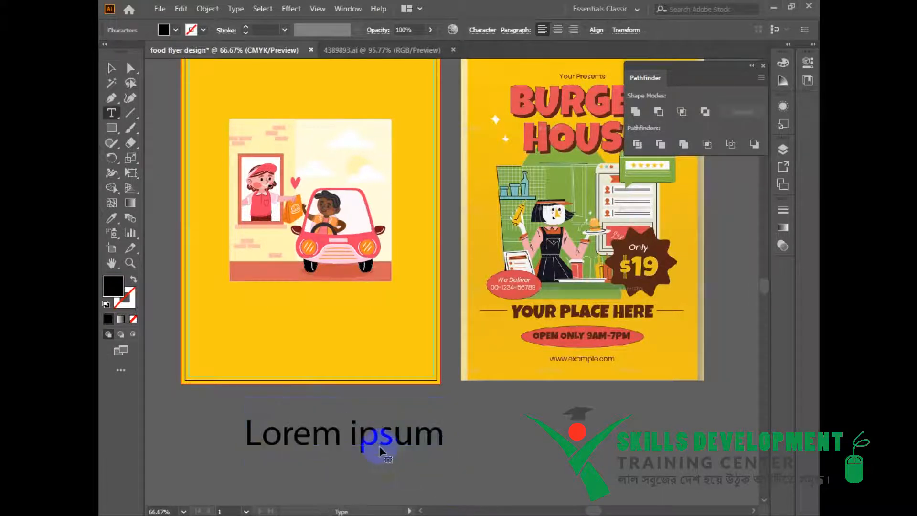
pyautogui.hotkey('ctrl', 'a')
pyautogui.write('B')
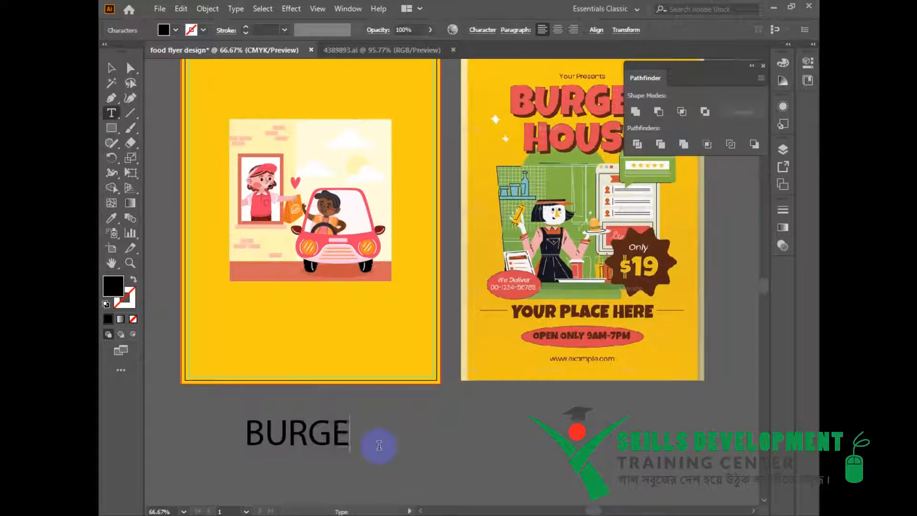
pyautogui.press('Escape')
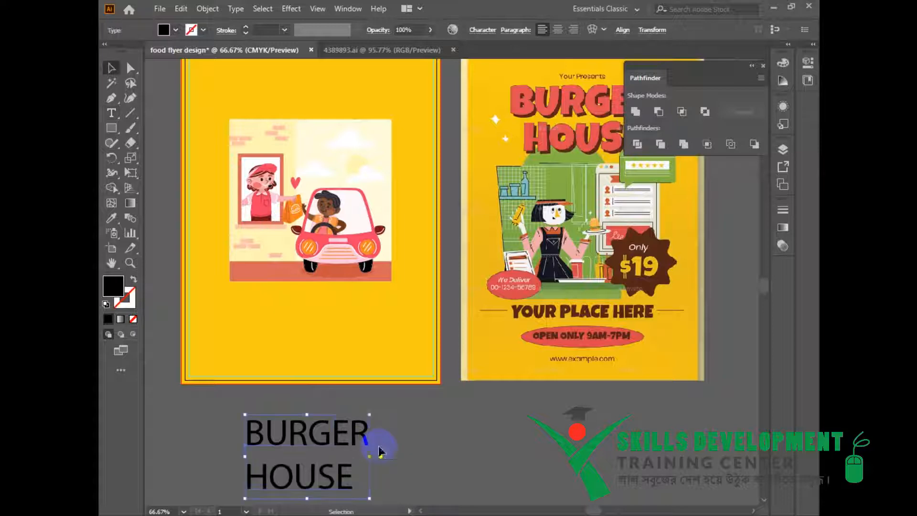
pyautogui.press('v')
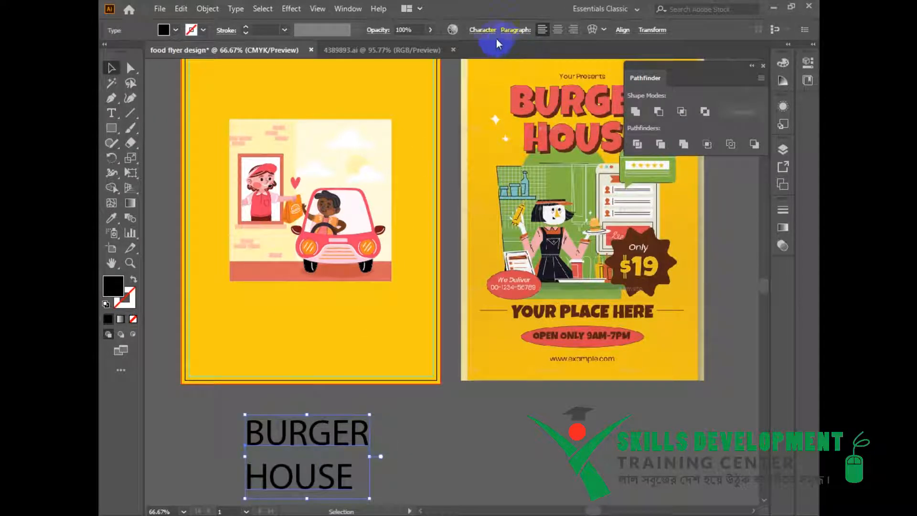
# Step: Set the font of the BURGER HOUSE headline to Anton Regular
pyautogui.click(482, 30)
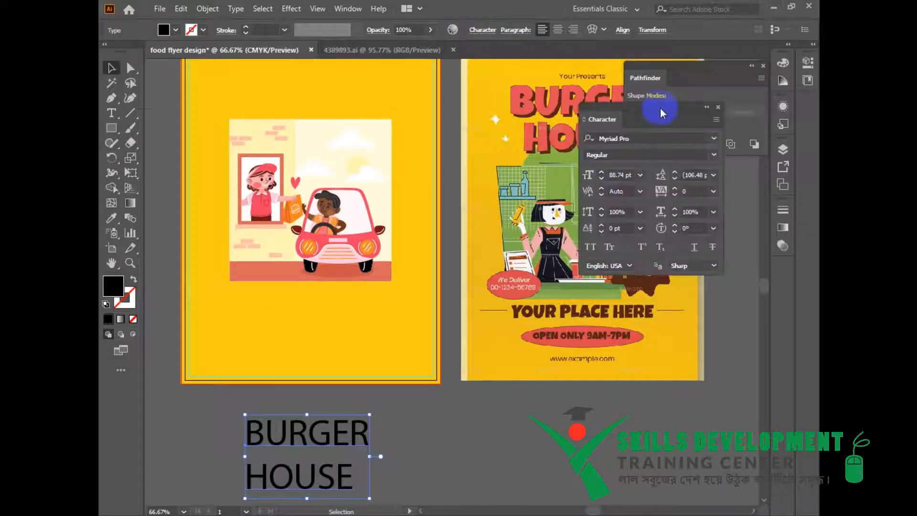
pyautogui.moveTo(663, 113); pyautogui.dragTo(636, 116)
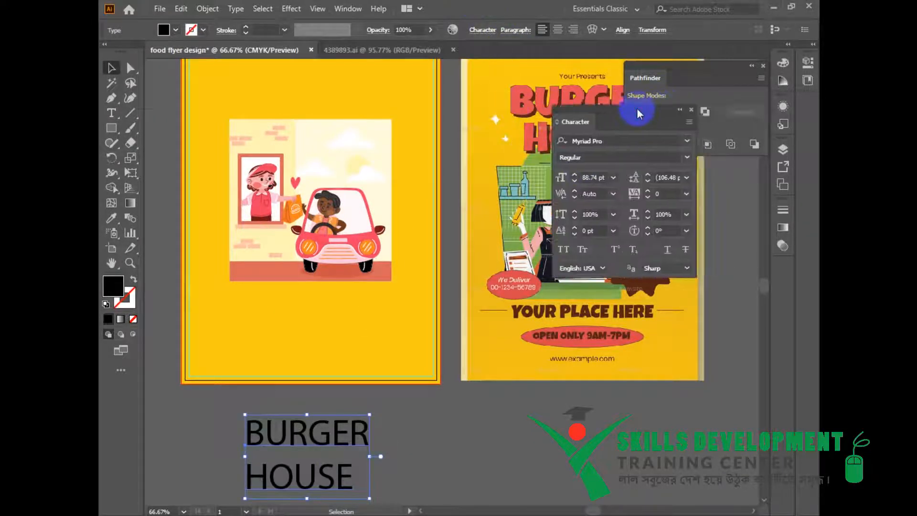
pyautogui.click(687, 141)
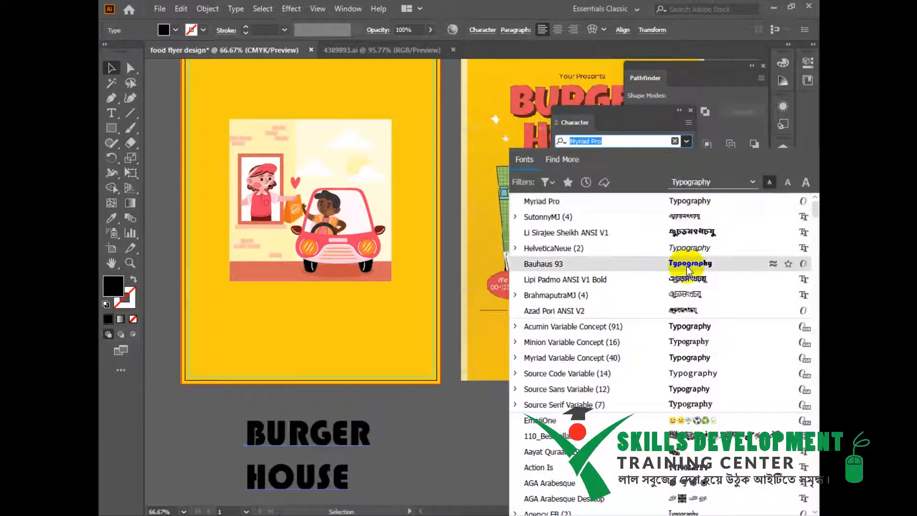
pyautogui.scroll(-5, 690, 378)
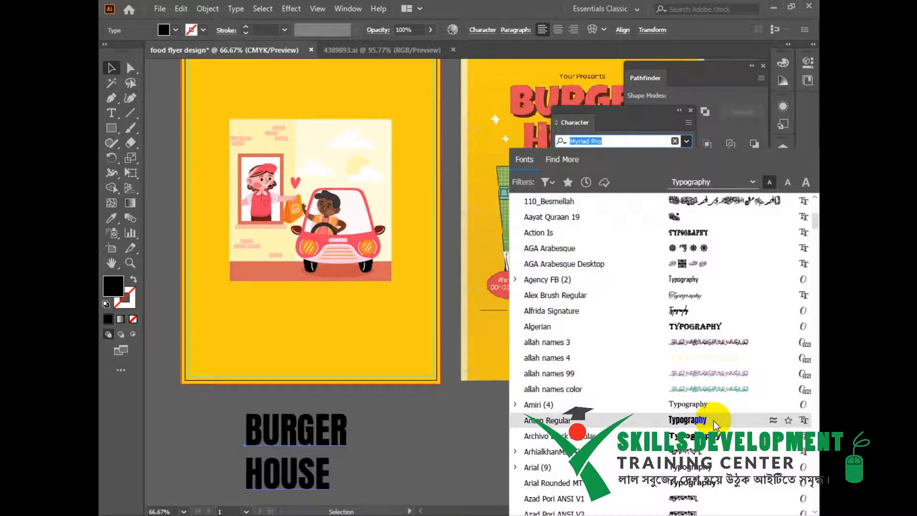
pyautogui.click(714, 421)
# Step: Move the BURGER HOUSE headline onto the upper part of the flyer and enlarge it to 115 pt
pyautogui.moveTo(305, 473); pyautogui.dragTo(328, 170)
pyautogui.scroll(2, 327, 182)
pyautogui.moveTo(325, 225); pyautogui.dragTo(321, 203)
pyautogui.moveTo(572, 179); pyautogui.dragTo(577, 178)
# Step: Browse the installed fonts for a rounder, bolder headline style and set the headline in Fredoka One
pyautogui.moveTo(623, 118); pyautogui.dragTo(573, 254)
pyautogui.click(636, 277)
pyautogui.scroll(5, 716, 364)
pyautogui.scroll(-5, 641, 369)
pyautogui.scroll(-6, 696, 369)
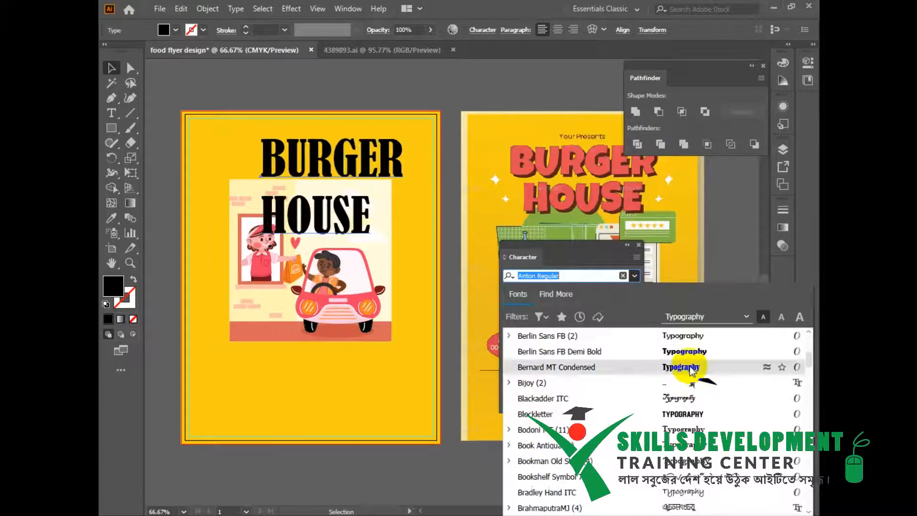
pyautogui.scroll(-4, 715, 423)
pyautogui.scroll(-3, 716, 423)
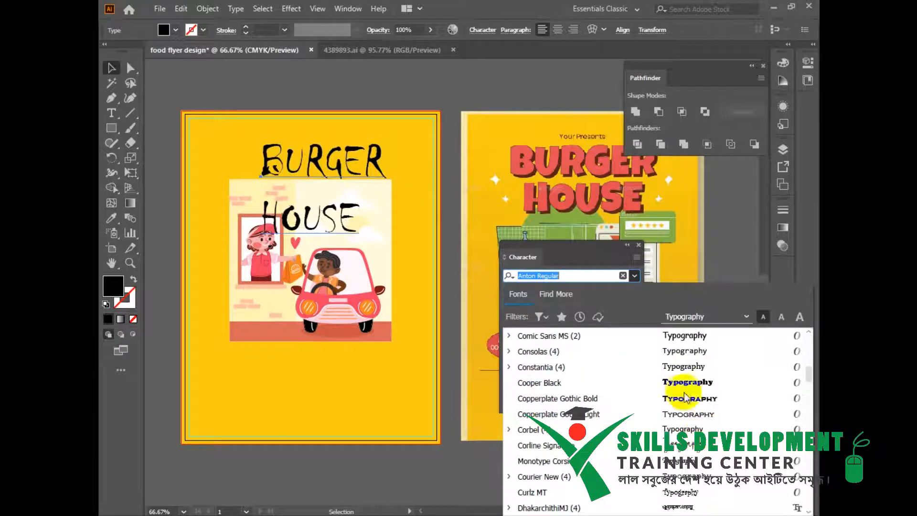
pyautogui.scroll(-6, 705, 406)
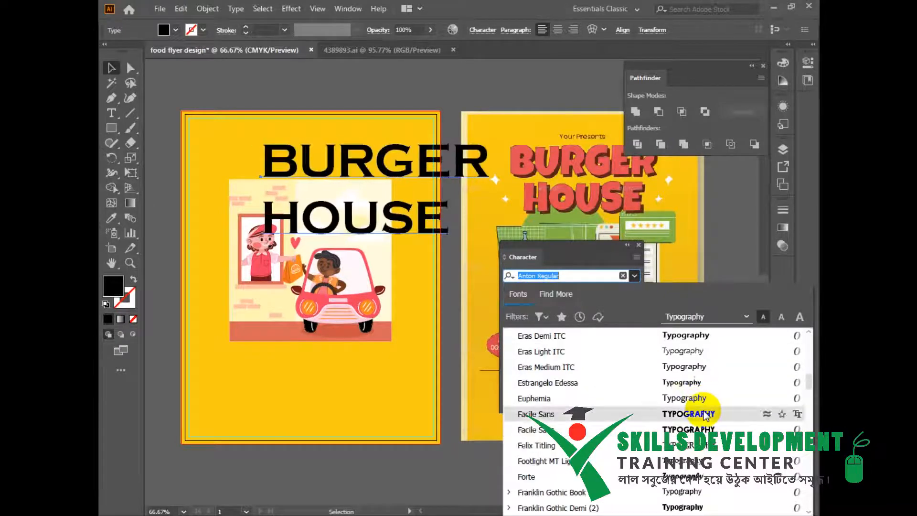
pyautogui.click(693, 352)
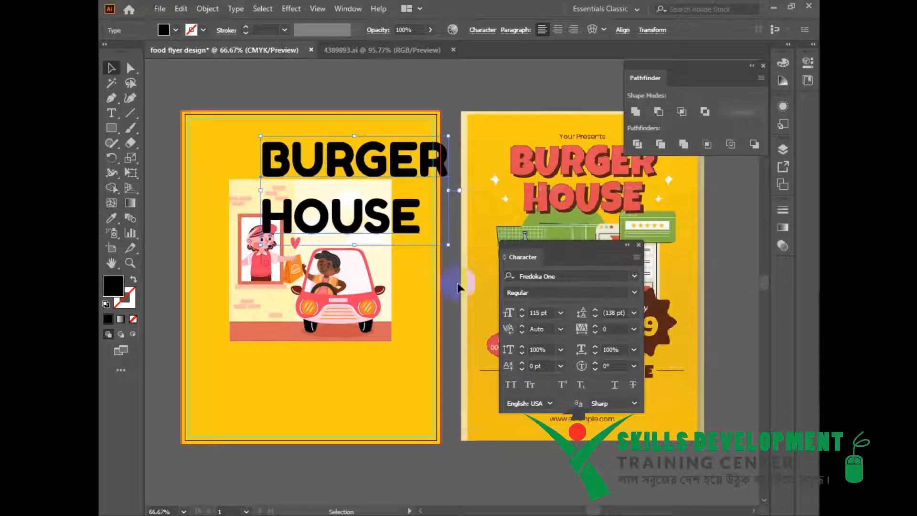
# Step: Centre-align the headline text, move it to the lower part of the flyer and set its leading to 107 pt
pyautogui.click(559, 30)
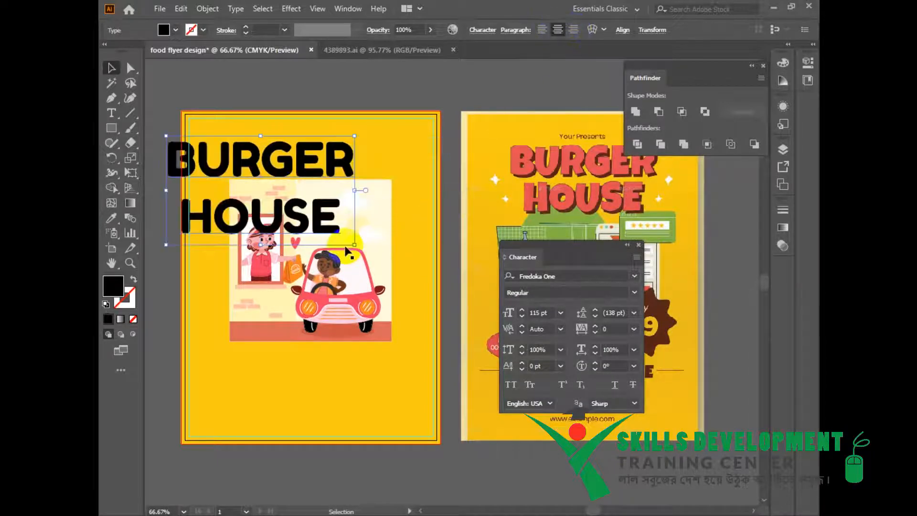
pyautogui.moveTo(325, 217); pyautogui.dragTo(372, 397)
pyautogui.click(595, 311)
pyautogui.click(596, 317)
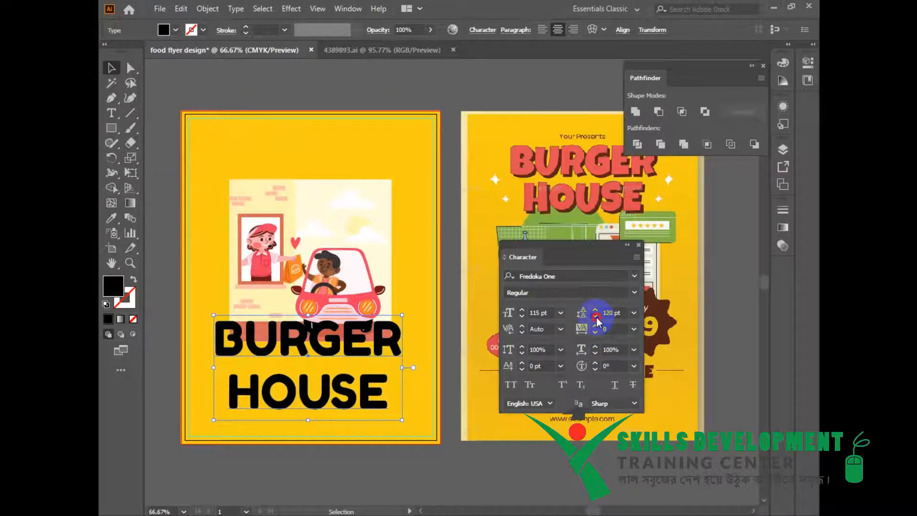
pyautogui.click(595, 316)
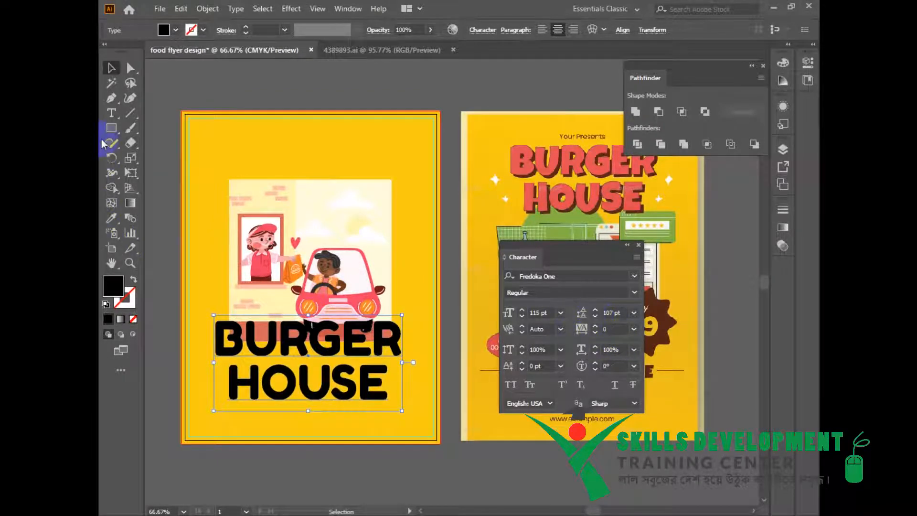
# Step: Colour the headline with the red sampled from the reference flyer's title and move it to the flyer's upper area
pyautogui.click(111, 218)
pyautogui.click(530, 169)
pyautogui.moveTo(396, 398); pyautogui.dragTo(400, 206)
# Step: Move the drive-thru illustration lower on the flyer and scale the headline above it down to about 92.85 pt
pyautogui.click(342, 290)
pyautogui.moveTo(342, 290); pyautogui.dragTo(342, 328)
pyautogui.moveTo(346, 192); pyautogui.dragTo(346, 221)
pyautogui.moveTo(366, 221); pyautogui.dragTo(386, 229)
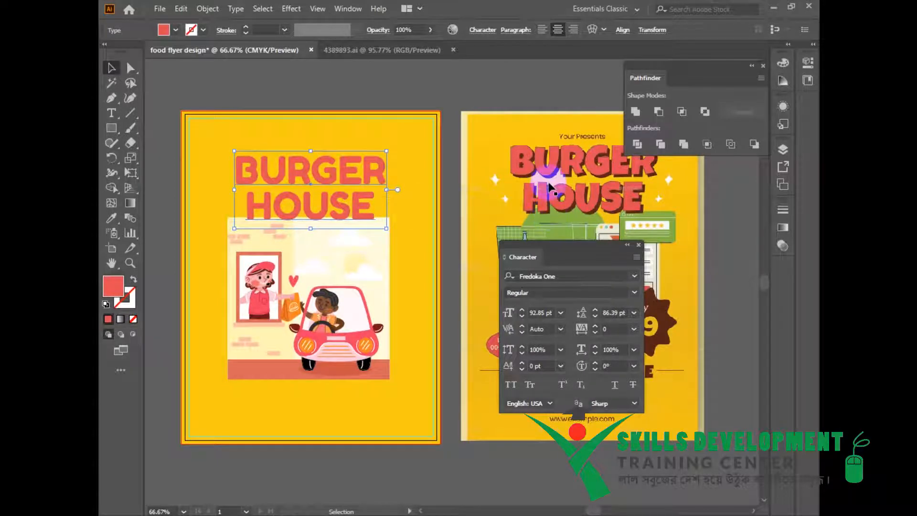
# Step: Try a Drop Shadow effect on the BURGER HOUSE headline with a dark maroon shadow colour
pyautogui.click(291, 9)
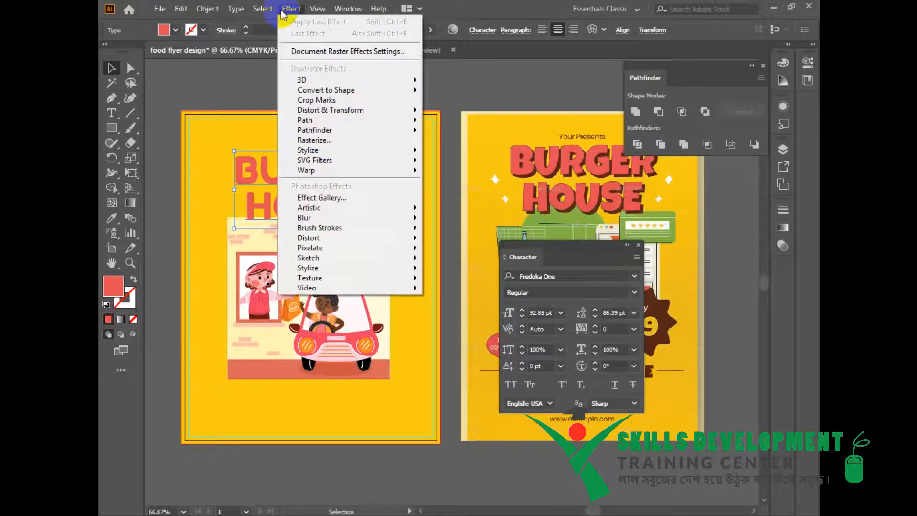
pyautogui.moveTo(384, 153)
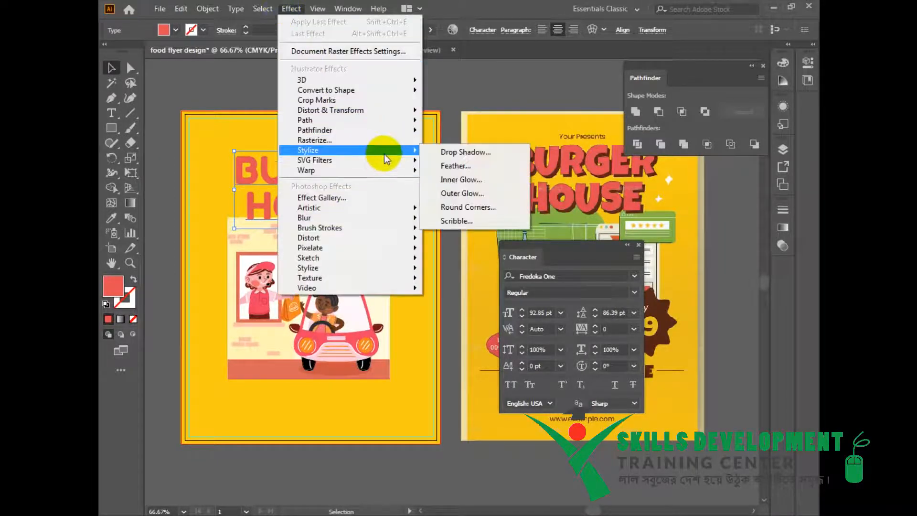
pyautogui.click(473, 153)
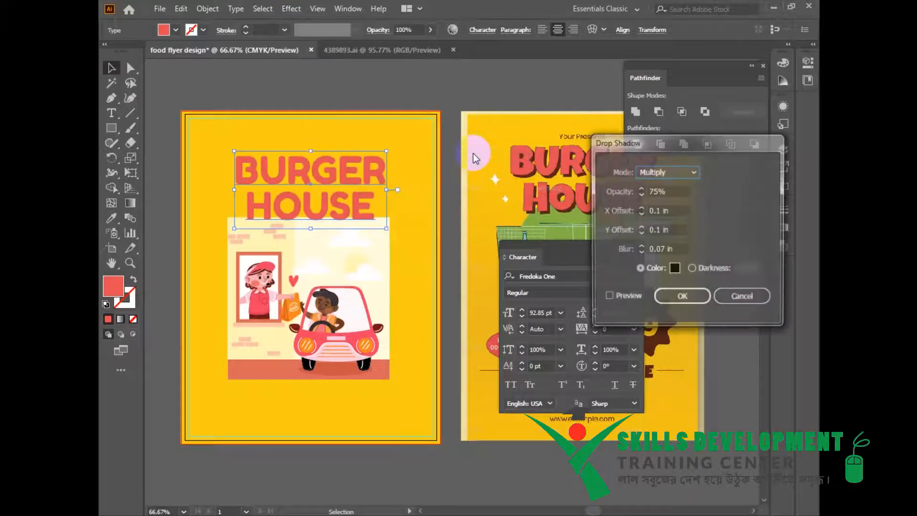
pyautogui.click(613, 298)
pyautogui.moveTo(701, 142); pyautogui.dragTo(689, 142)
pyautogui.click(663, 269)
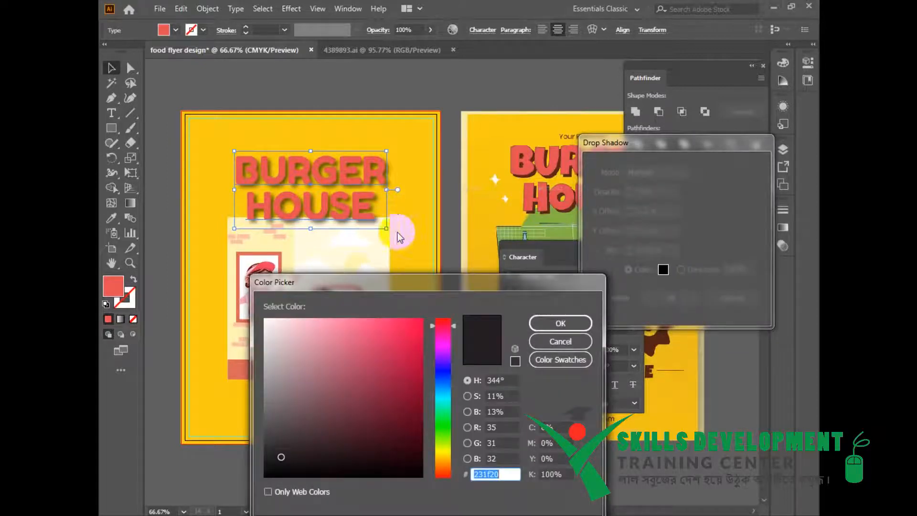
pyautogui.click(416, 412)
pyautogui.click(558, 323)
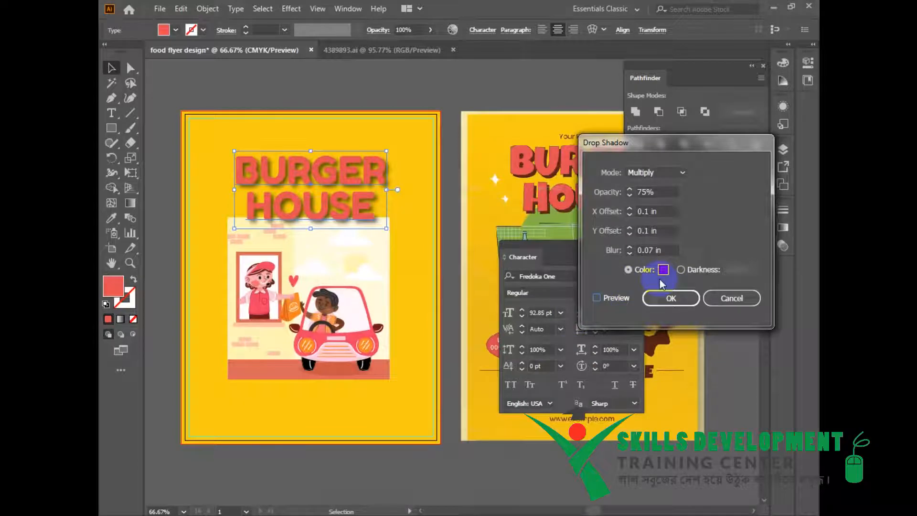
# Step: Set the headline shadow's X offset to -0.1 in and Y offset to 0.1 in, with 80% opacity
pyautogui.click(630, 209)
pyautogui.click(630, 209)
pyautogui.click(631, 215)
pyautogui.click(631, 215)
pyautogui.click(631, 215)
pyautogui.click(631, 215)
pyautogui.click(630, 235)
pyautogui.click(630, 235)
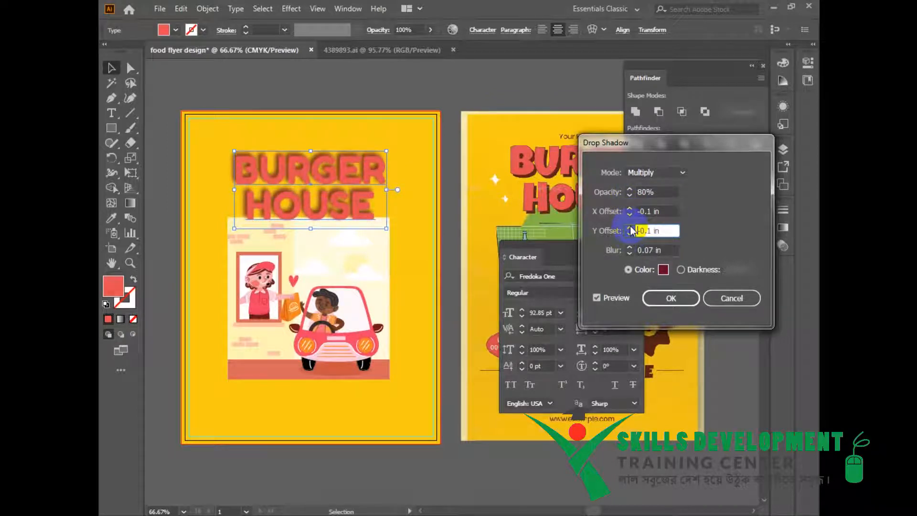
pyautogui.click(630, 228)
pyautogui.click(631, 228)
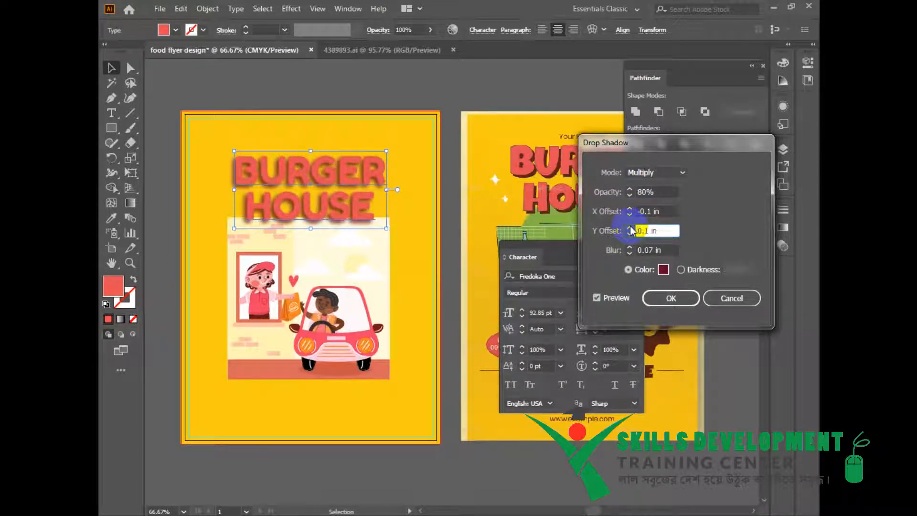
# Step: Lower the opacity of the headline's drop shadow and apply the effect
pyautogui.click(629, 190)
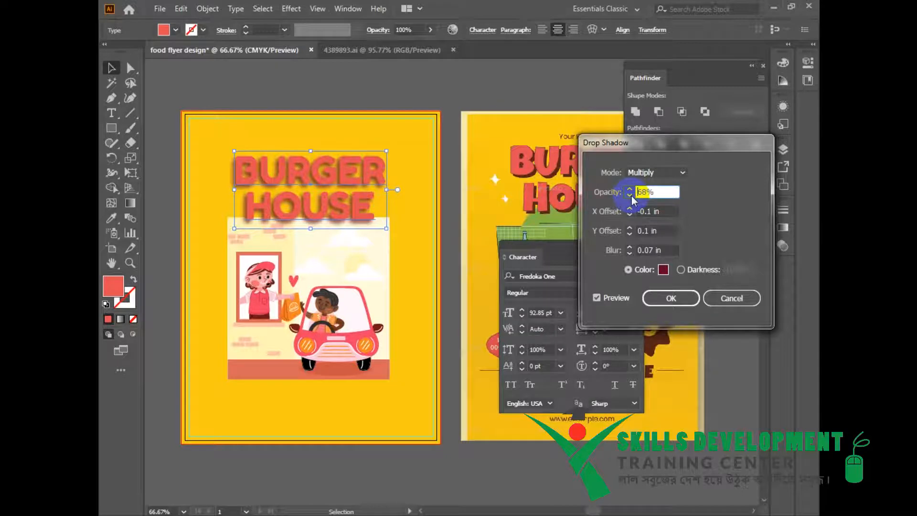
pyautogui.click(630, 195)
pyautogui.click(630, 195)
pyautogui.click(681, 307)
pyautogui.click(432, 96)
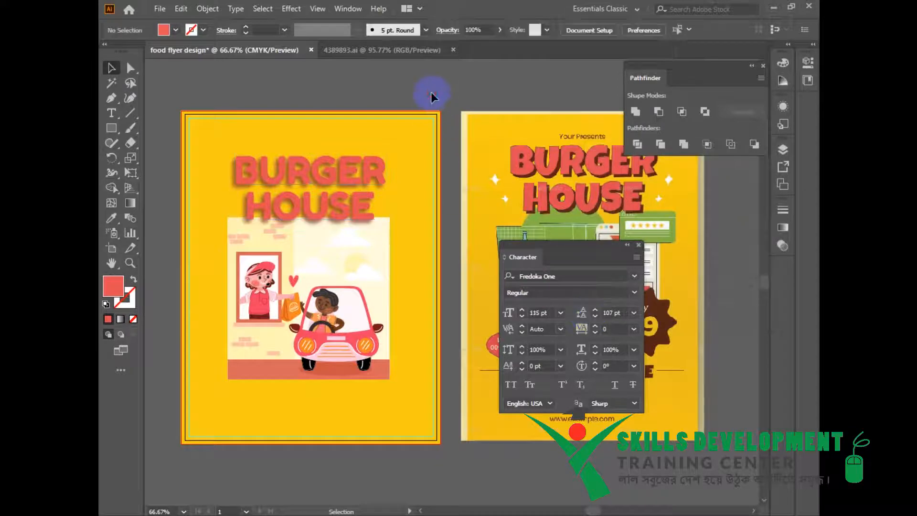
# Step: Undo the drop shadow on the BURGER HOUSE headline and keep the headline selected as a text object
pyautogui.hotkey('ctrl', 'z')
pyautogui.hotkey('ctrl', 'z')
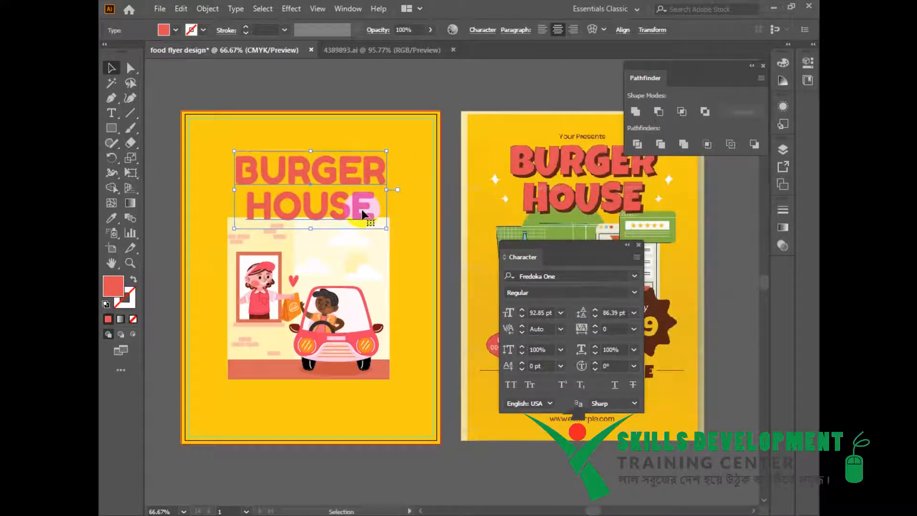
pyautogui.doubleClick(362, 210)
pyautogui.doubleClick(359, 208)
pyautogui.press('Escape')
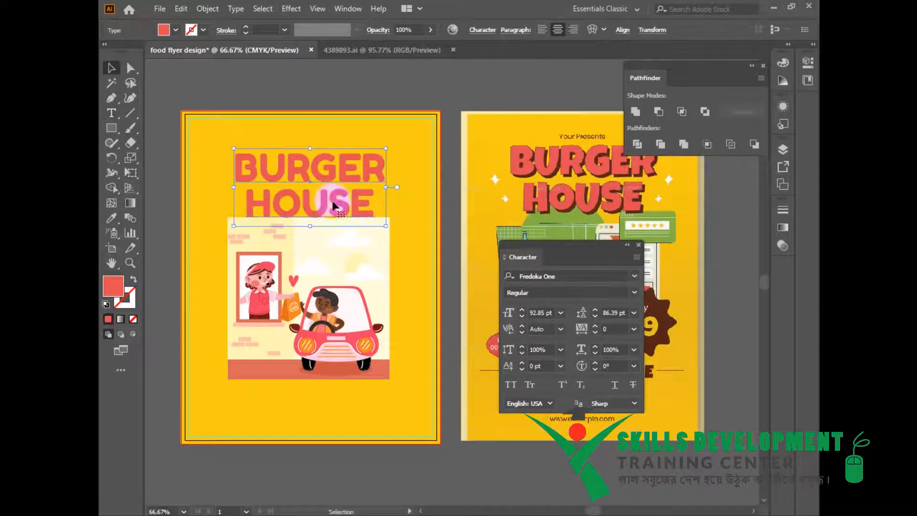
# Step: Convert the BURGER HOUSE headline to outlines and paste a copy of it in front
pyautogui.rightClick(322, 207)
pyautogui.click(405, 262)
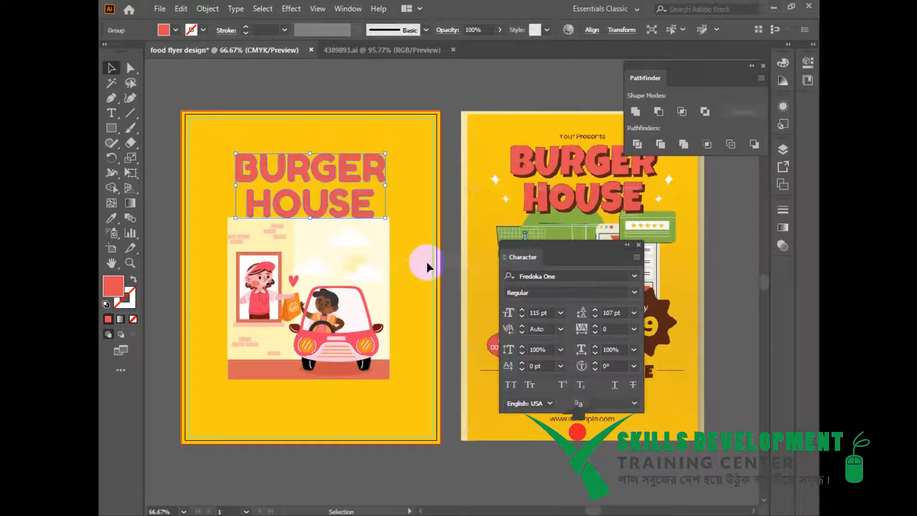
pyautogui.click(181, 9)
pyautogui.click(260, 73)
pyautogui.click(180, 9)
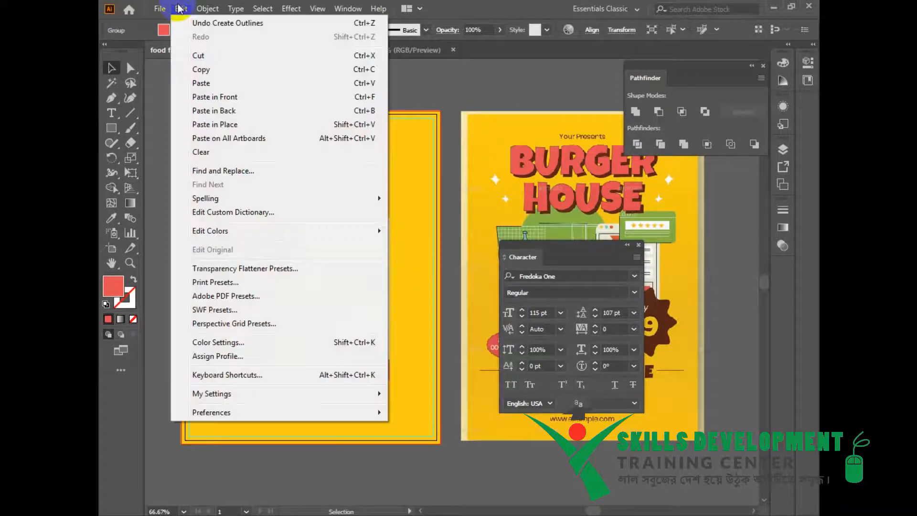
pyautogui.click(262, 98)
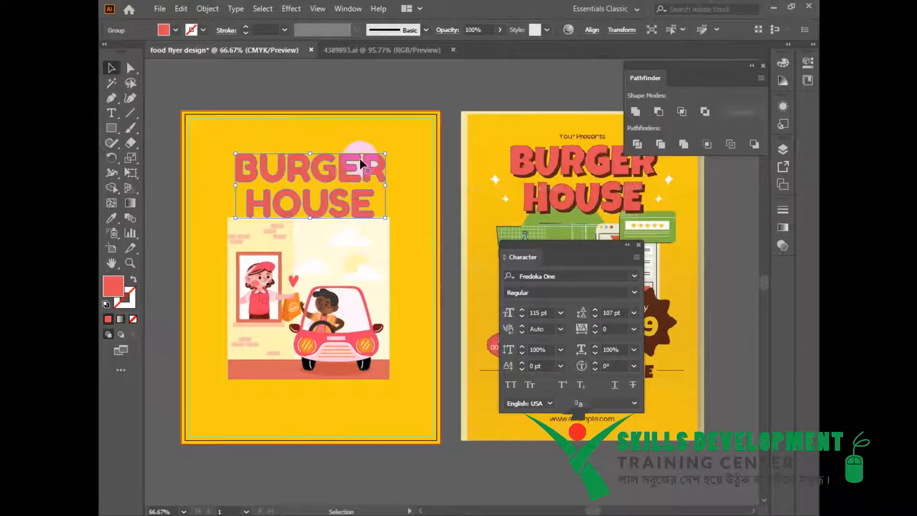
# Step: Nudge the pasted headline copy so it sits slightly below and to the right of the original lettering
pyautogui.press('Up')
pyautogui.press('Up')
pyautogui.press('Up')
pyautogui.press('Up')
pyautogui.press('Up')
pyautogui.press('Up')
pyautogui.press('Left')
pyautogui.press('Left')
pyautogui.press('Left')
pyautogui.press('Left')
pyautogui.press('Left')
pyautogui.press('Left')
pyautogui.keyDown('ctrl'); pyautogui.click(400, 234); pyautogui.keyUp('ctrl')
pyautogui.press('Right')
pyautogui.press('Right')
pyautogui.press('Right')
pyautogui.press('Right')
pyautogui.press('Right')
pyautogui.press('Right')
pyautogui.press('Right')
pyautogui.press('Down')
pyautogui.press('Down')
pyautogui.press('Down')
pyautogui.press('Down')
pyautogui.press('Down')
pyautogui.press('Down')
pyautogui.press('Down')
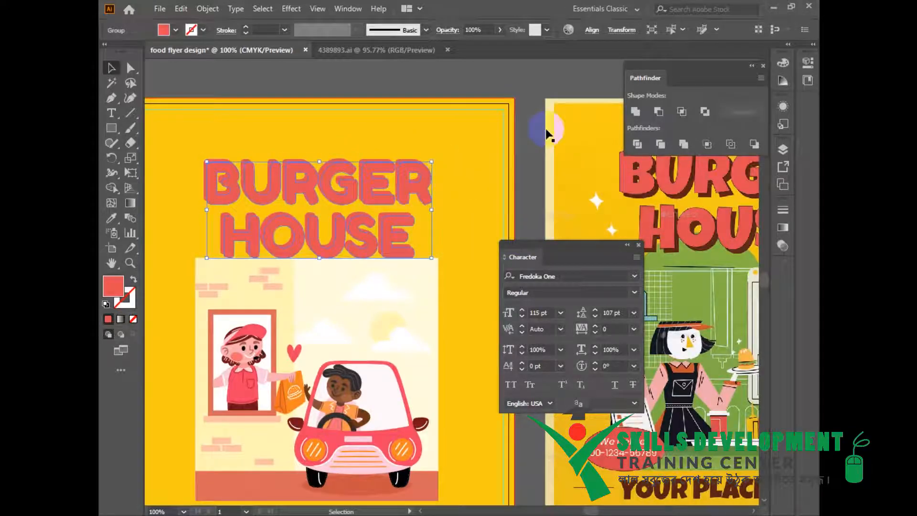
# Step: Fill the lower-right BURGER HOUSE copy with dark maroon #630a11 to act as the headline's shadow
pyautogui.click(460, 82)
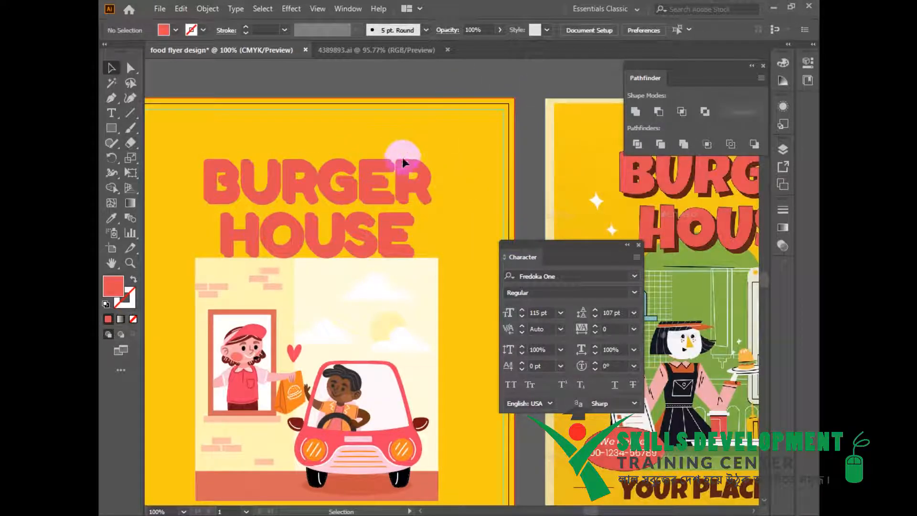
pyautogui.click(405, 161)
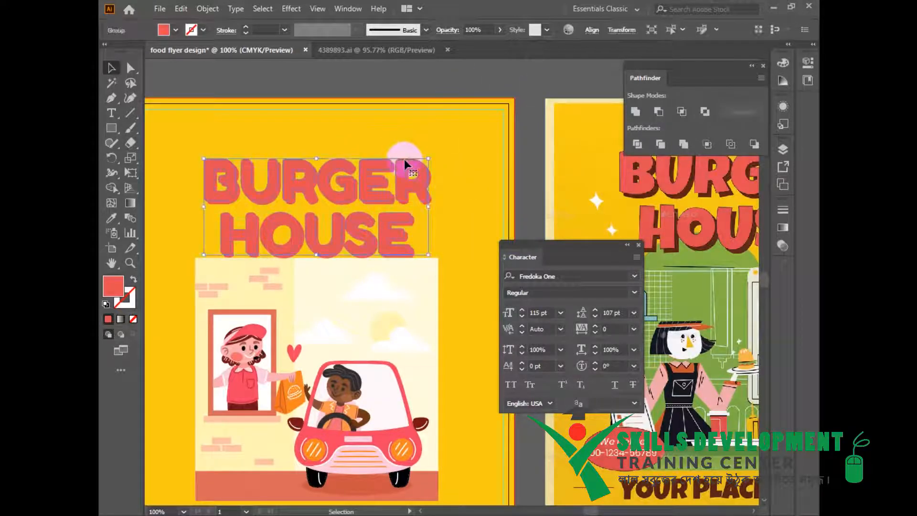
pyautogui.keyDown('ctrl'); pyautogui.click(410, 265); pyautogui.keyUp('ctrl')
pyautogui.keyDown('ctrl'); pyautogui.click(473, 244); pyautogui.keyUp('ctrl')
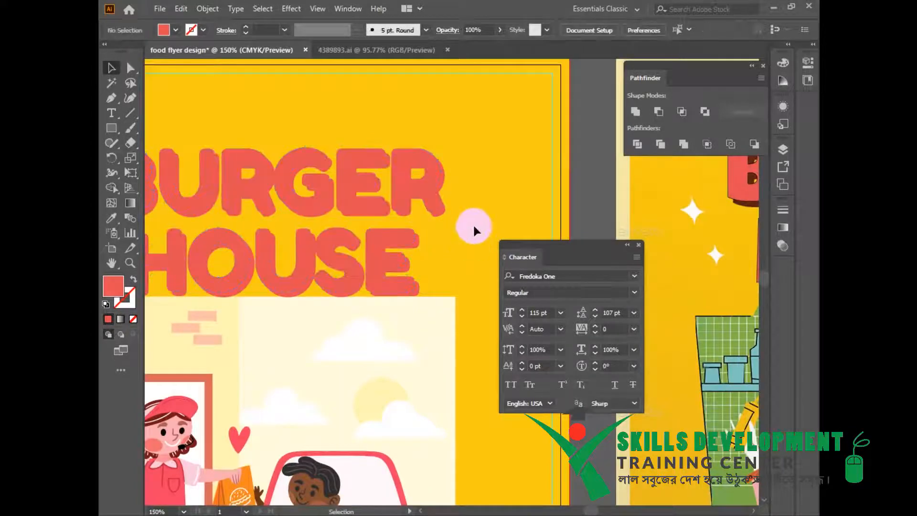
pyautogui.click(444, 212)
pyautogui.keyDown('ctrl'); pyautogui.keyDown('alt'); pyautogui.click(428, 205); pyautogui.keyUp('alt'); pyautogui.keyUp('ctrl')
pyautogui.moveTo(436, 278); pyautogui.dragTo(374, 176)
pyautogui.doubleClick(113, 286)
pyautogui.click(404, 412)
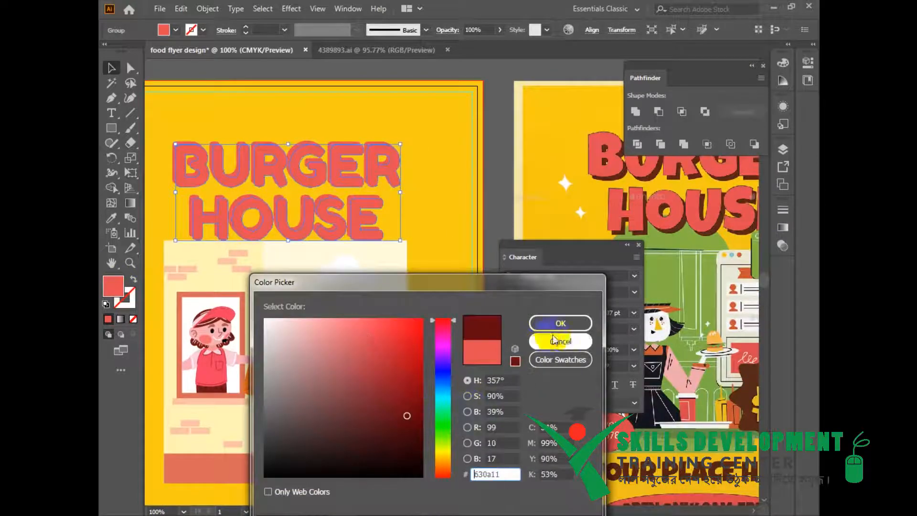
pyautogui.click(548, 319)
pyautogui.click(511, 183)
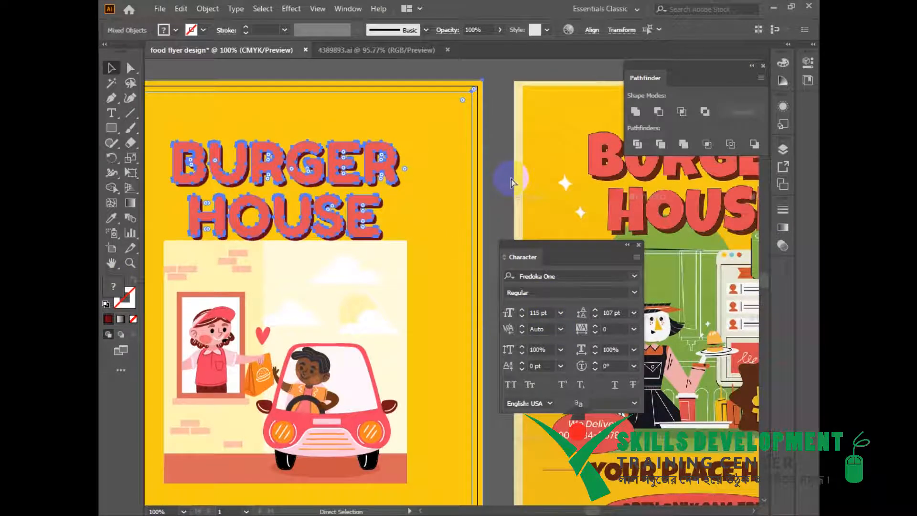
pyautogui.click(465, 199)
# Step: Group the coral BURGER HOUSE lettering with its dark maroon shadow copy
pyautogui.moveTo(434, 234); pyautogui.dragTo(440, 231)
pyautogui.click(312, 228)
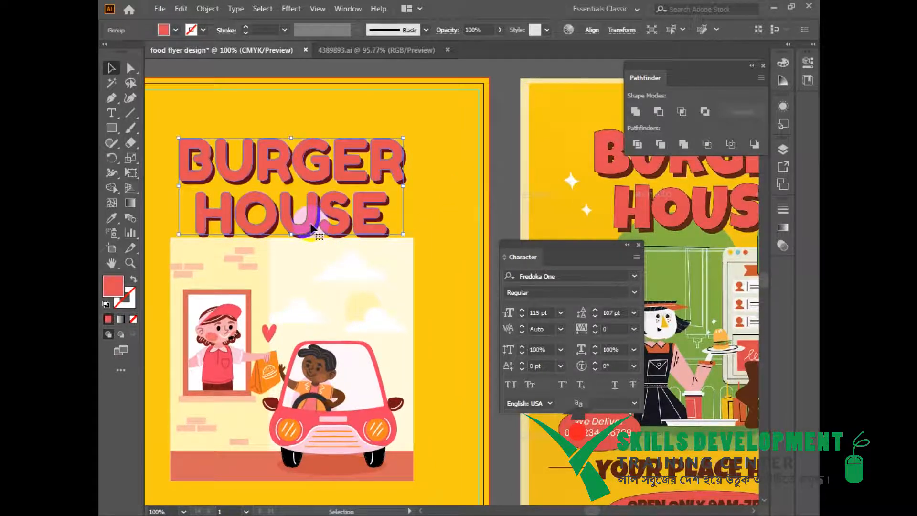
pyautogui.click(412, 114)
pyautogui.moveTo(415, 123); pyautogui.dragTo(258, 181)
pyautogui.rightClick(302, 175)
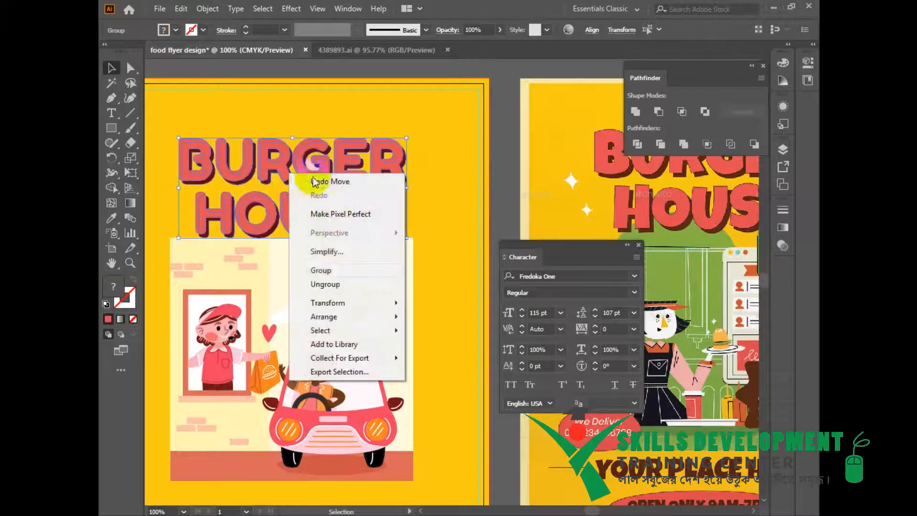
pyautogui.click(321, 266)
pyautogui.click(431, 165)
# Step: Center the grouped BURGER HOUSE headline horizontally on the artboard
pyautogui.hotkey('ctrl', '-')
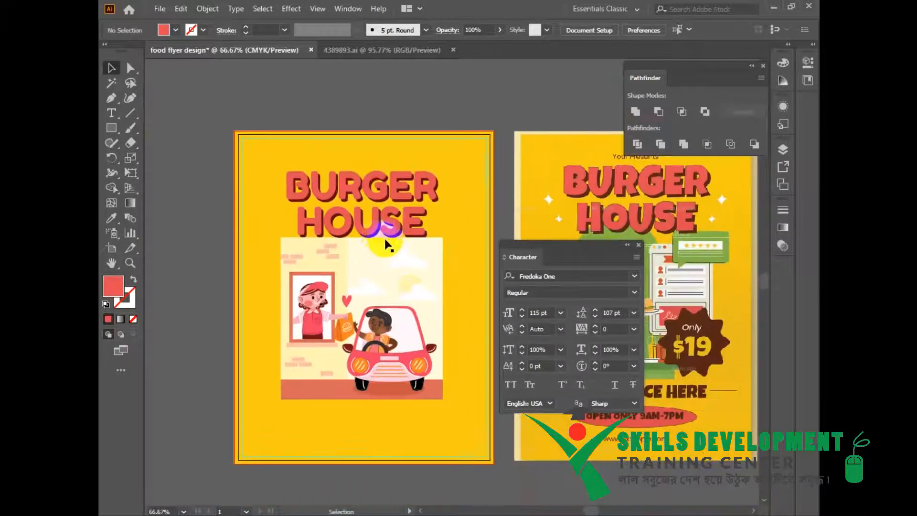
pyautogui.click(386, 237)
pyautogui.click(592, 29)
pyautogui.click(490, 63)
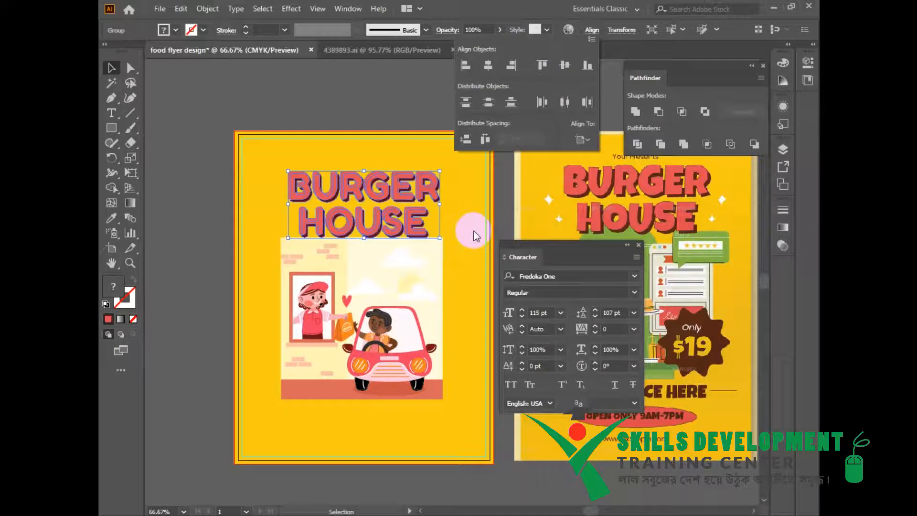
pyautogui.click(490, 225)
pyautogui.moveTo(489, 224); pyautogui.dragTo(451, 234)
# Step: Add a separate text line reading YOUR PRESERTS above the artboard
pyautogui.click(461, 117)
pyautogui.press('t')
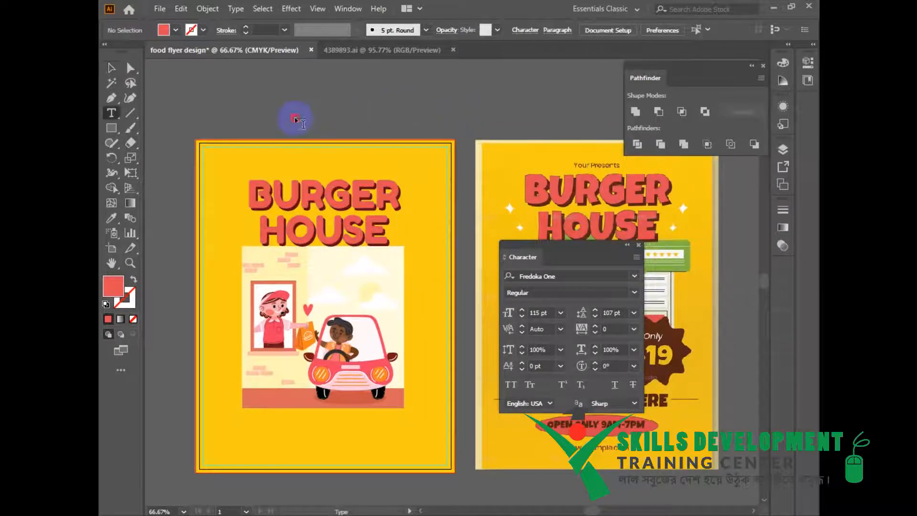
pyautogui.click(296, 115)
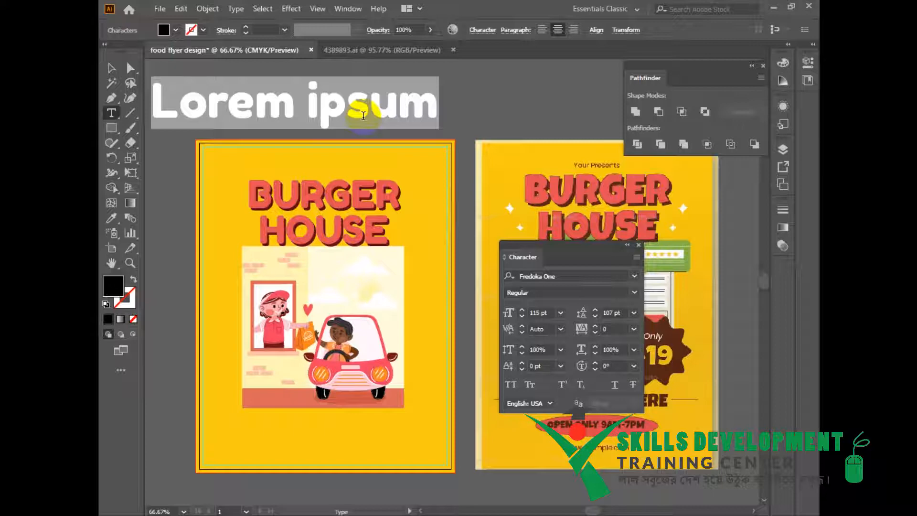
pyautogui.write('Y OUR')
pyautogui.press('BackSpace')
pyautogui.press('BackSpace')
pyautogui.press('BackSpace')
pyautogui.press('BackSpace')
pyautogui.write('OUR PRESE')
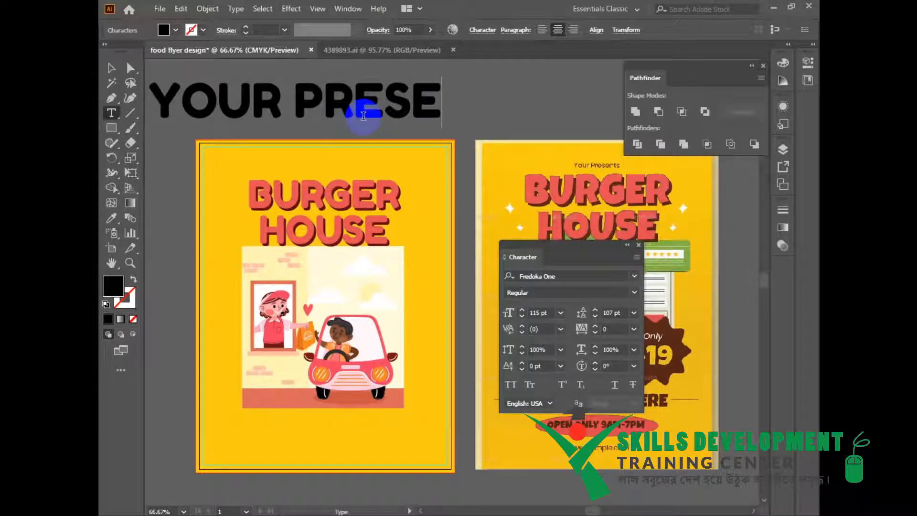
pyautogui.write('RTS')
pyautogui.press('Escape')
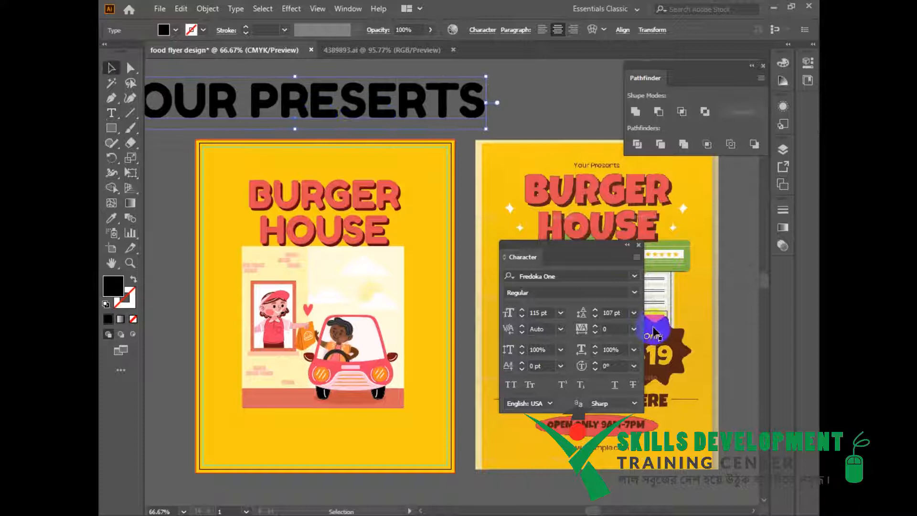
# Step: Set the YOUR PRESERTS line in Anton Regular, scale it down to 31.42 pt, and place it just above the BURGER HOUSE headline
pyautogui.click(635, 276)
pyautogui.click(647, 352)
pyautogui.moveTo(423, 130); pyautogui.dragTo(369, 176)
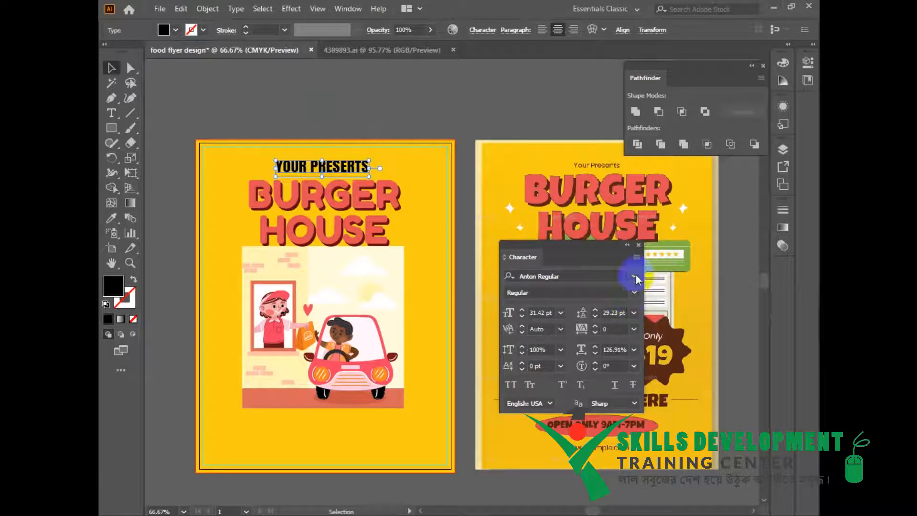
# Step: Change the font of the YOUR PRESERTS line to Blockletter
pyautogui.click(635, 277)
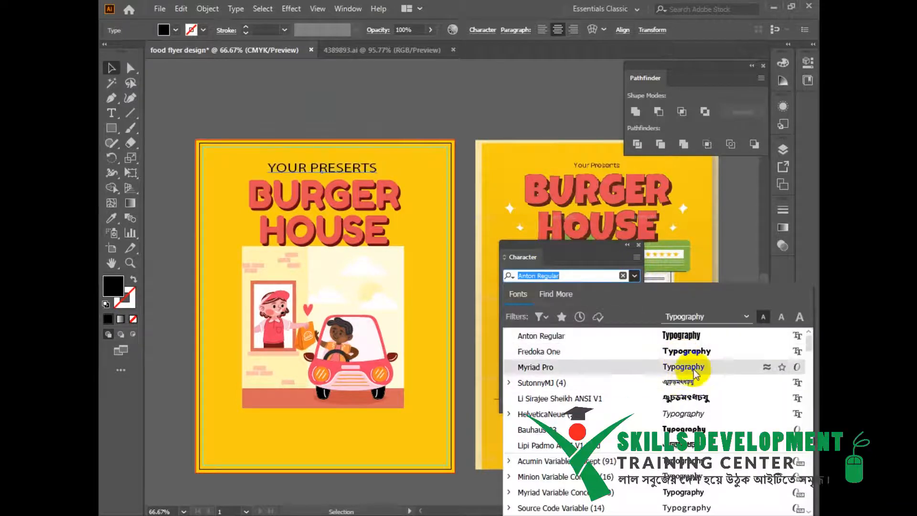
pyautogui.scroll(-5, 697, 411)
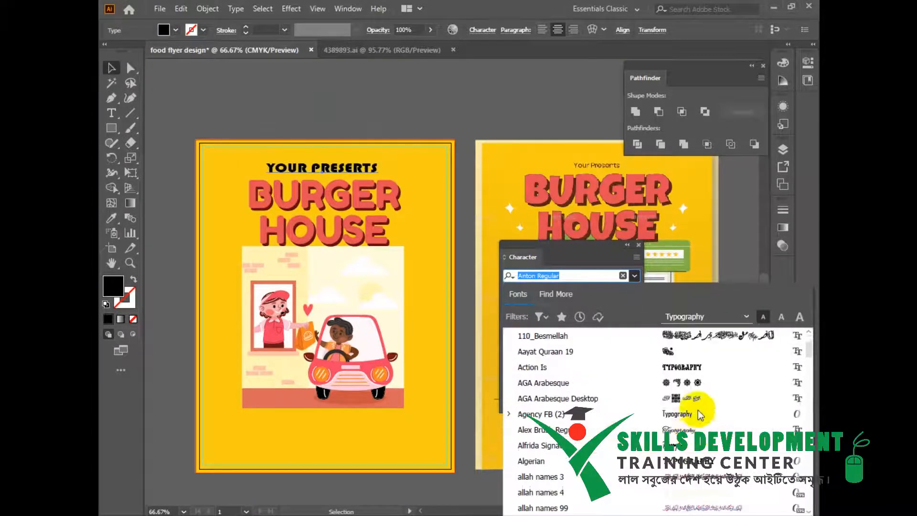
pyautogui.scroll(-4, 700, 414)
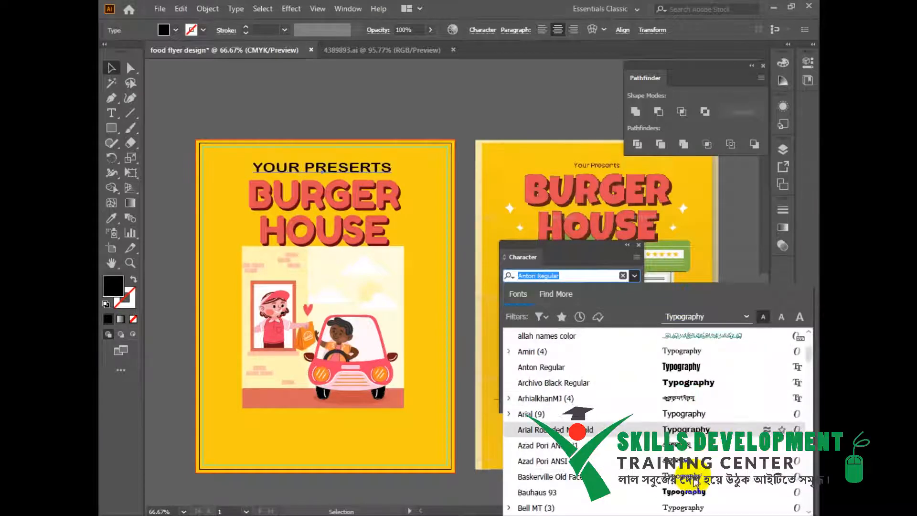
pyautogui.scroll(-4, 693, 480)
pyautogui.click(687, 412)
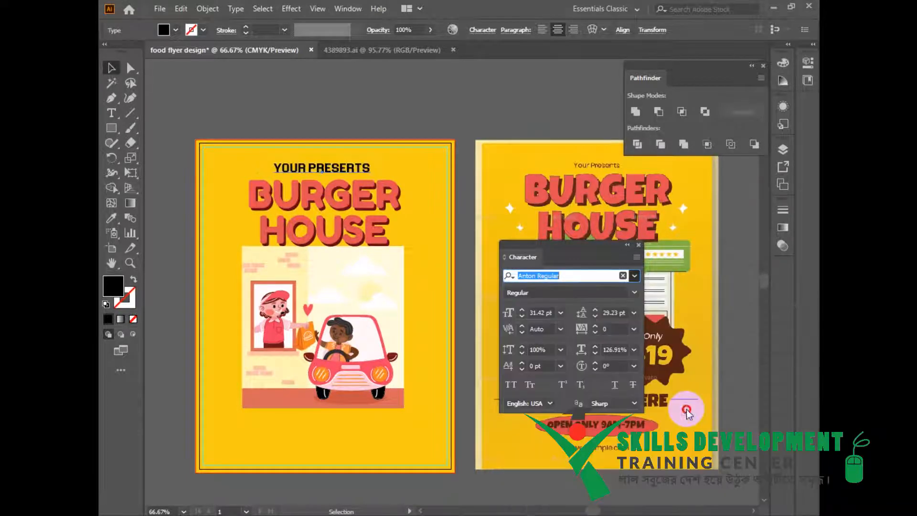
pyautogui.click(385, 177)
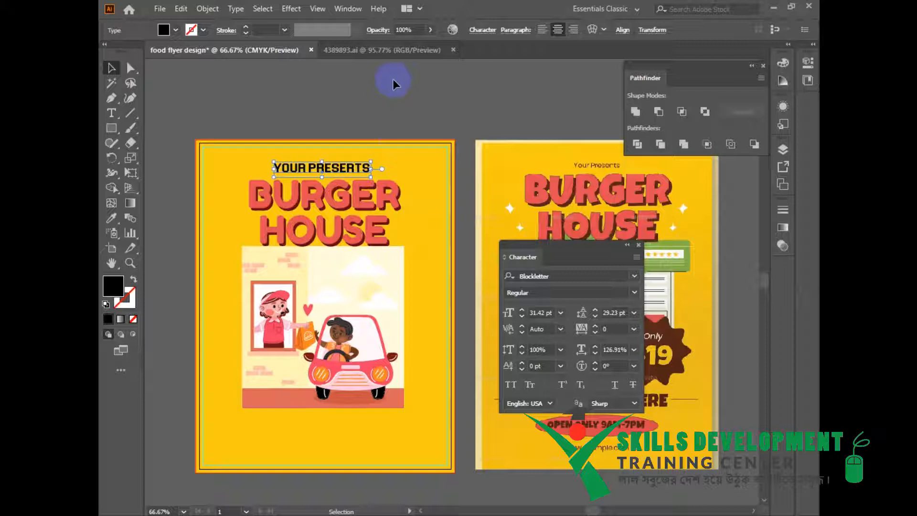
# Step: Set the tracking of the YOUR PRESERTS line to 100 and close the character settings
pyautogui.click(611, 329)
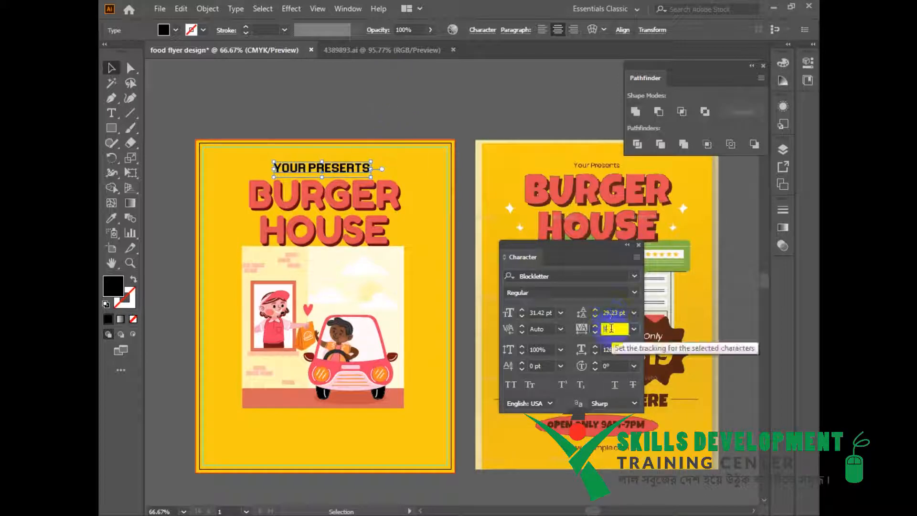
pyautogui.write('100')
pyautogui.press('Return')
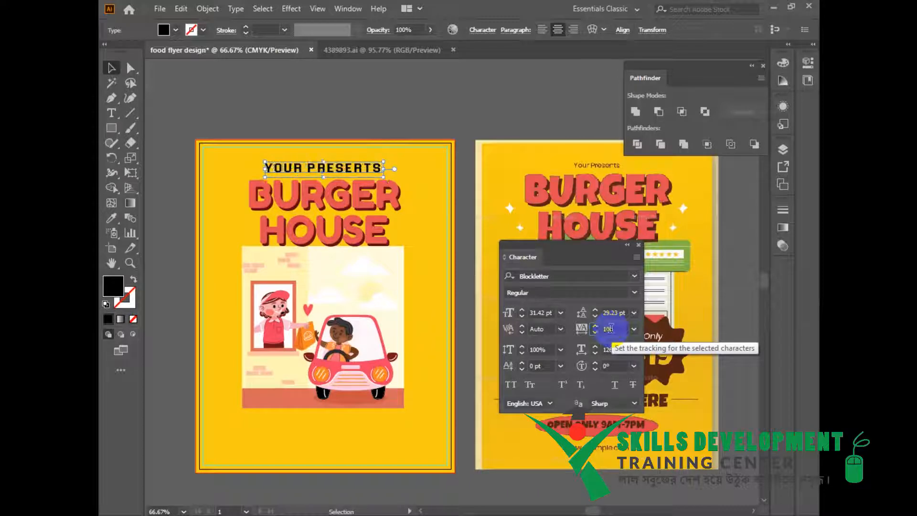
pyautogui.click(418, 108)
pyautogui.moveTo(467, 157); pyautogui.dragTo(434, 95)
pyautogui.click(638, 245)
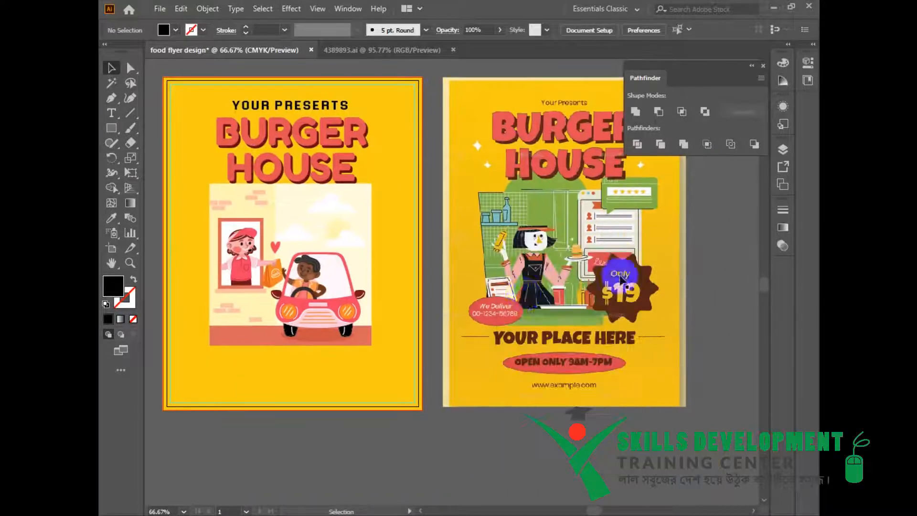
pyautogui.moveTo(620, 280); pyautogui.dragTo(664, 281)
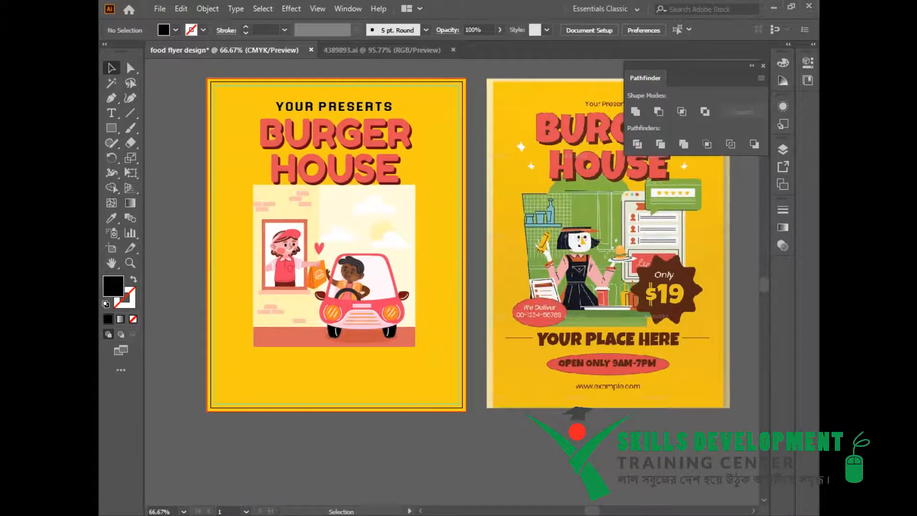
# Step: Switch to Freepik in the browser, search for mobile, and limit the results to vectors
pyautogui.hotkey('alt', 'Tab')
pyautogui.click(405, 82)
pyautogui.write('MOBIL')
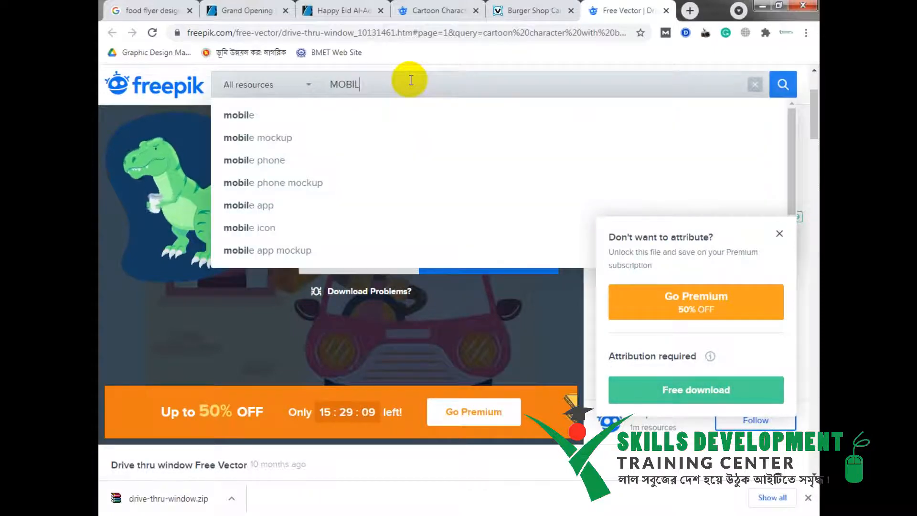
pyautogui.press('Down')
pyautogui.press('Return')
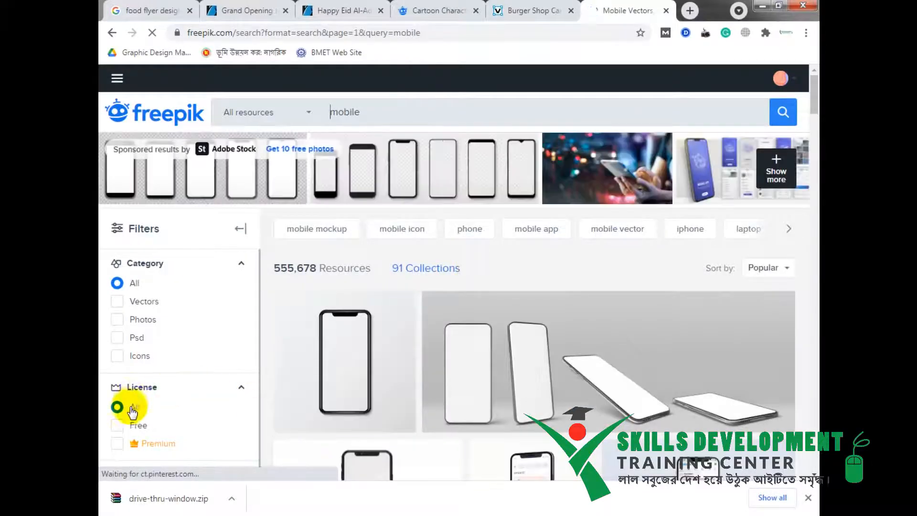
pyautogui.click(117, 301)
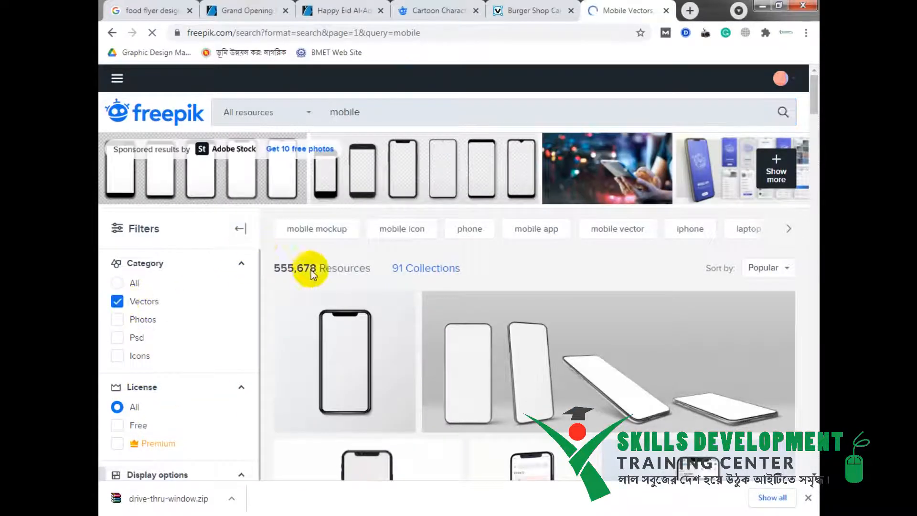
# Step: Look through the mobile vector results for a suitable phone illustration
pyautogui.scroll(-2, 521, 377)
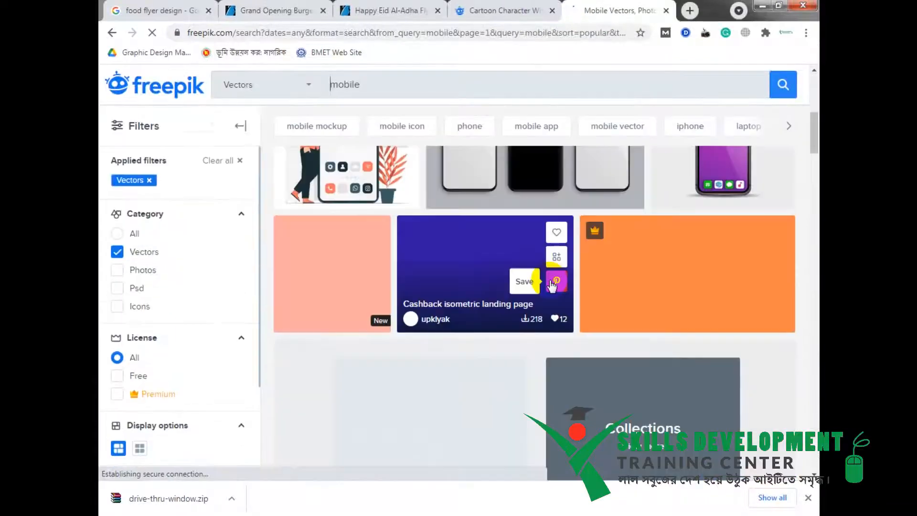
pyautogui.scroll(-6, 454, 342)
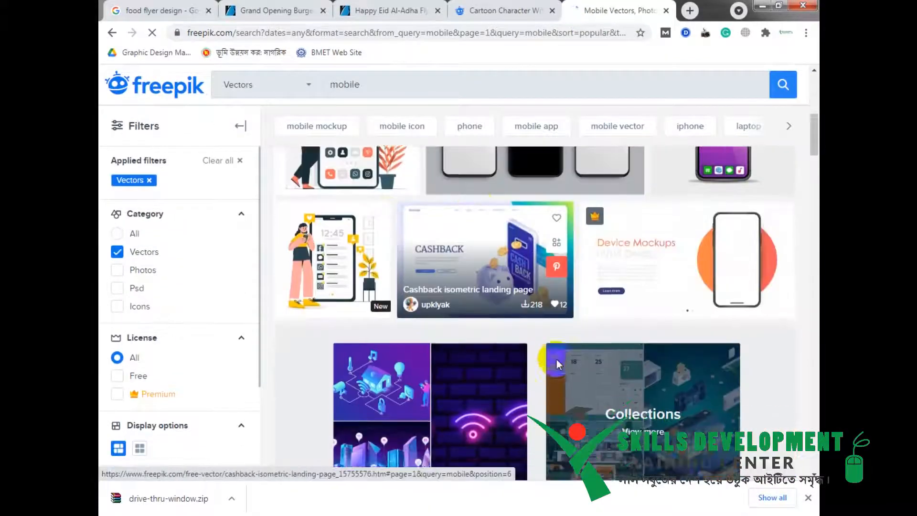
pyautogui.scroll(-4, 557, 360)
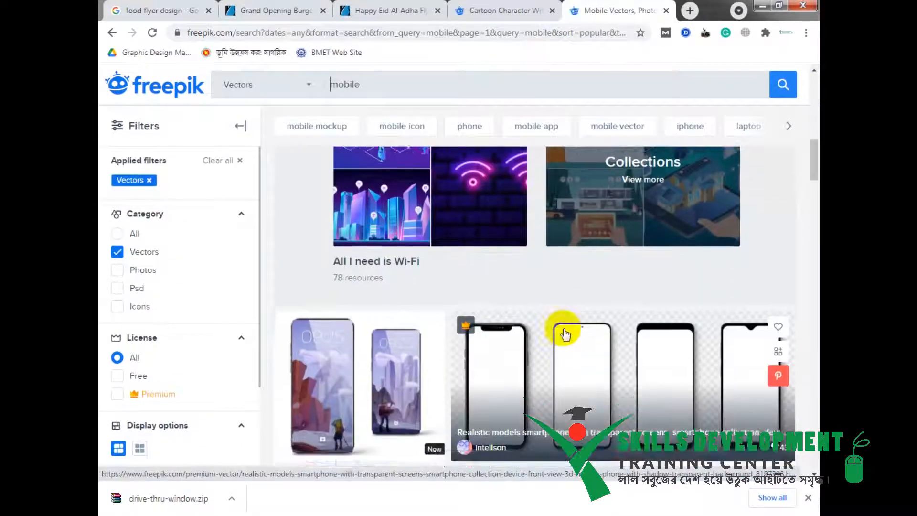
pyautogui.scroll(4, 565, 334)
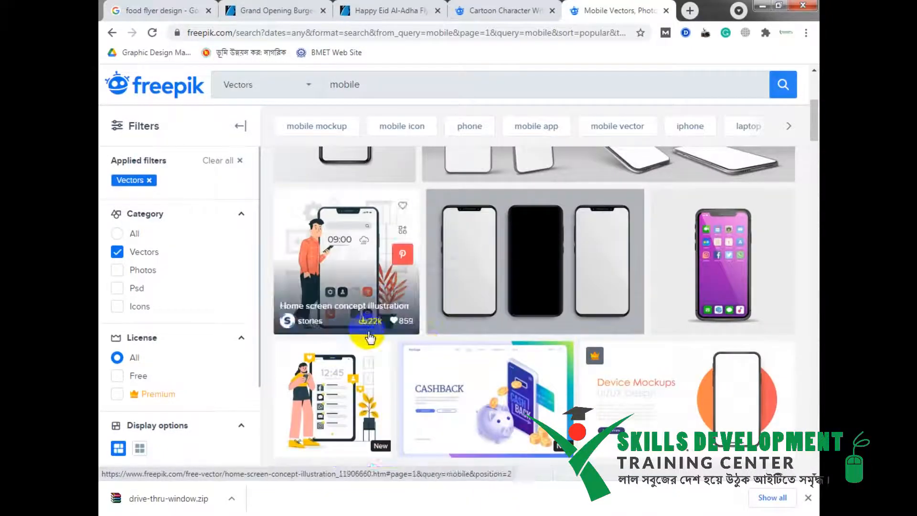
pyautogui.scroll(-8, 371, 340)
pyautogui.scroll(-10, 557, 389)
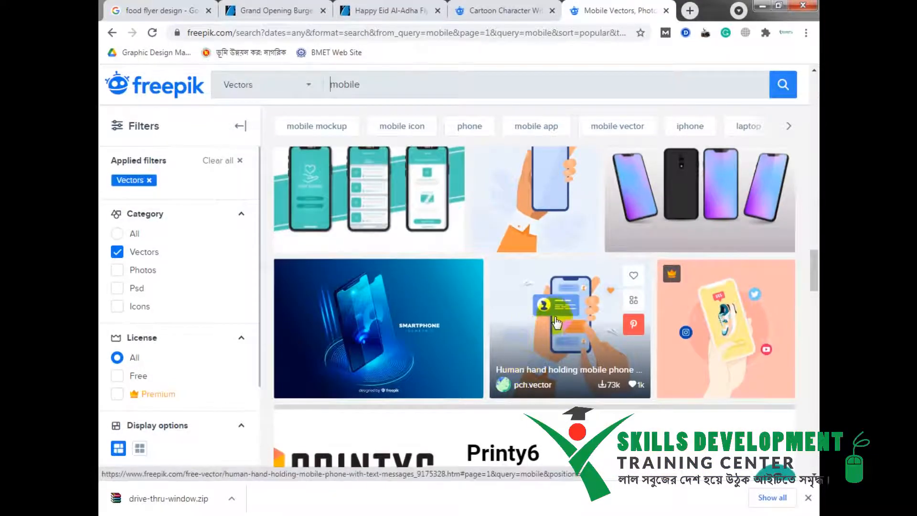
pyautogui.scroll(-5, 467, 340)
pyautogui.scroll(-6, 468, 340)
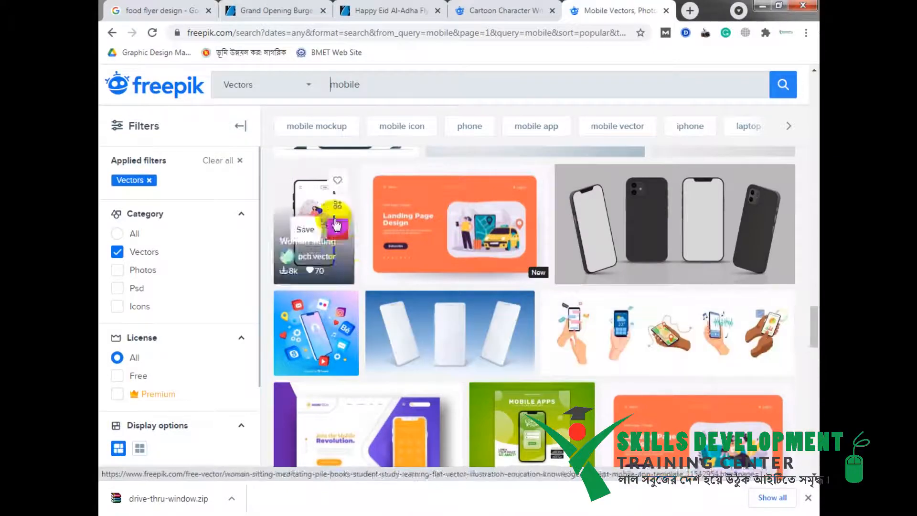
pyautogui.scroll(-7, 471, 322)
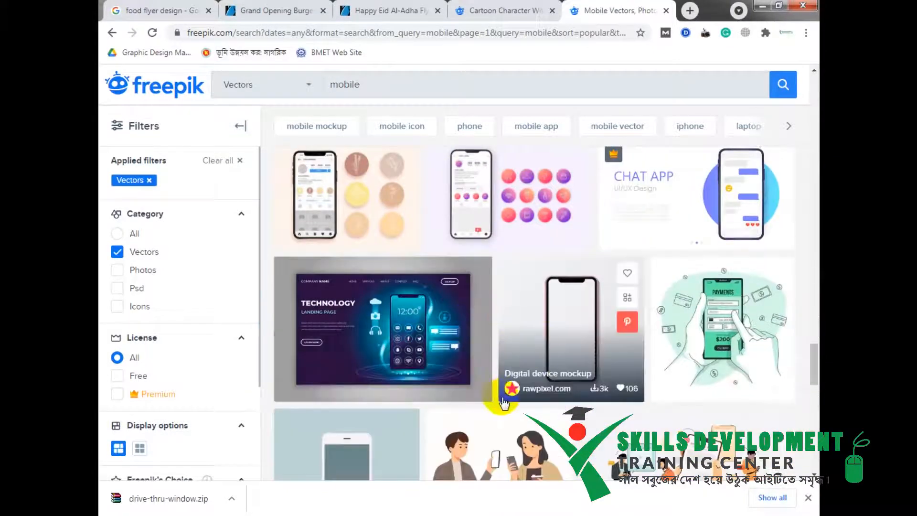
pyautogui.scroll(-5, 523, 262)
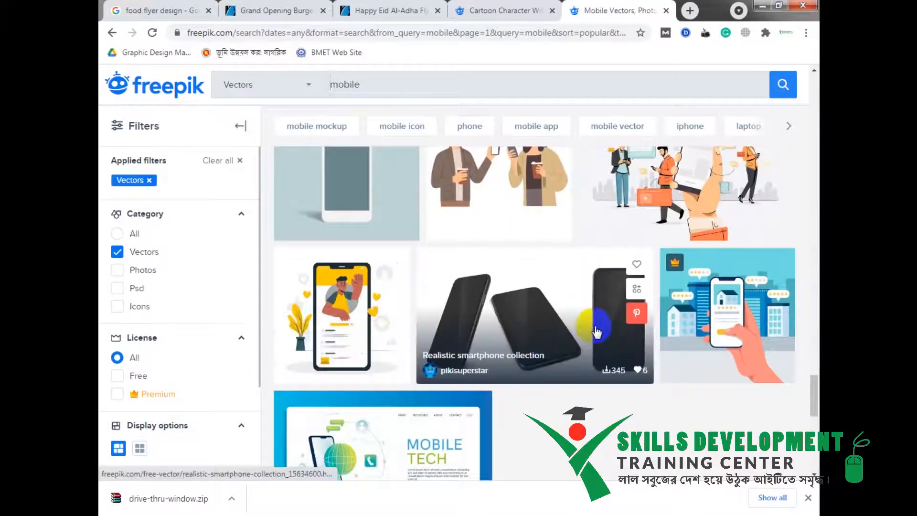
pyautogui.scroll(1, 504, 368)
pyautogui.scroll(6, 507, 368)
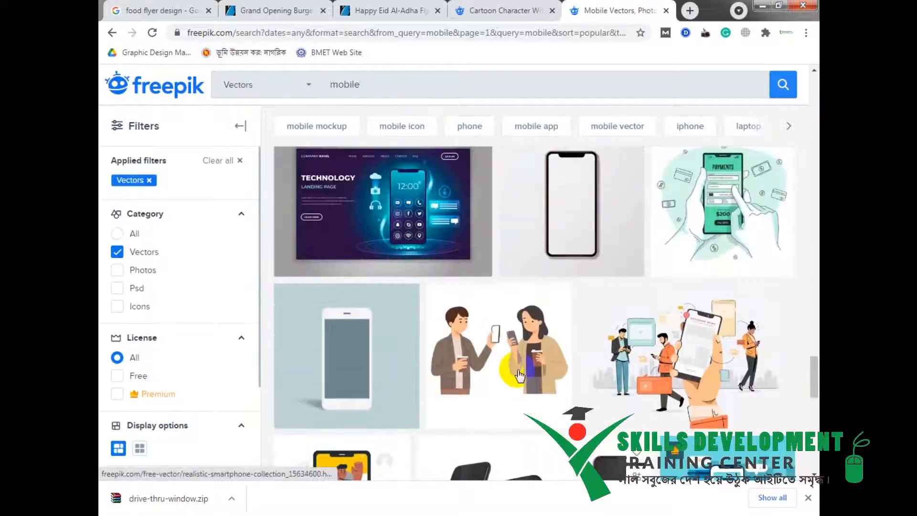
pyautogui.scroll(-4, 518, 371)
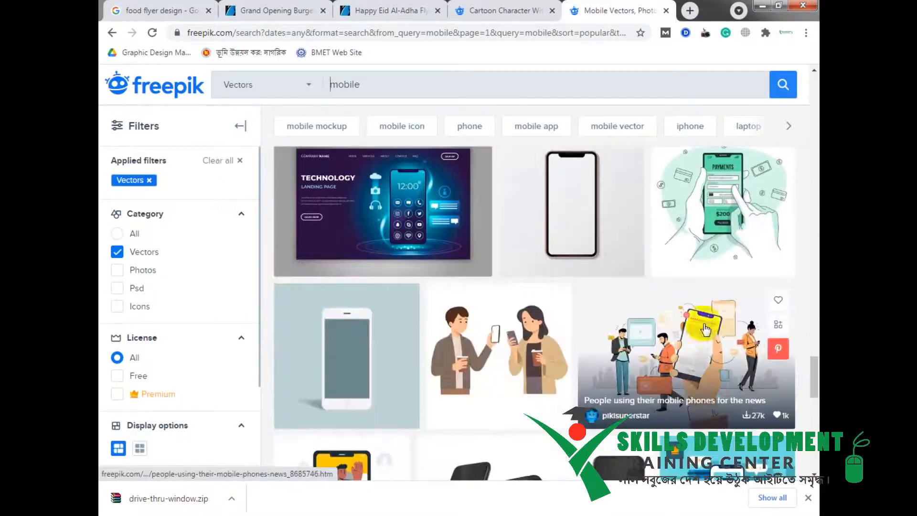
pyautogui.scroll(3, 702, 363)
# Step: Open the payment information concept illustration from the results and download it for free
pyautogui.click(708, 366)
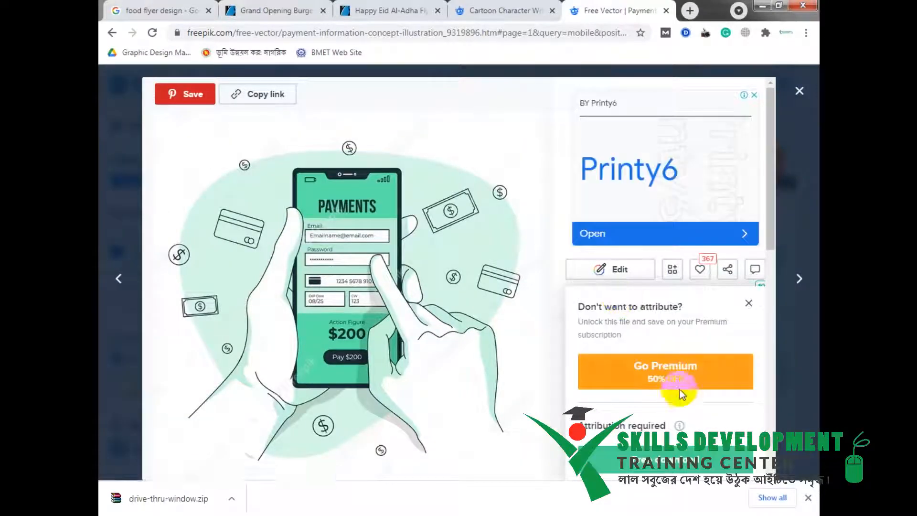
pyautogui.scroll(-5, 680, 388)
pyautogui.click(658, 210)
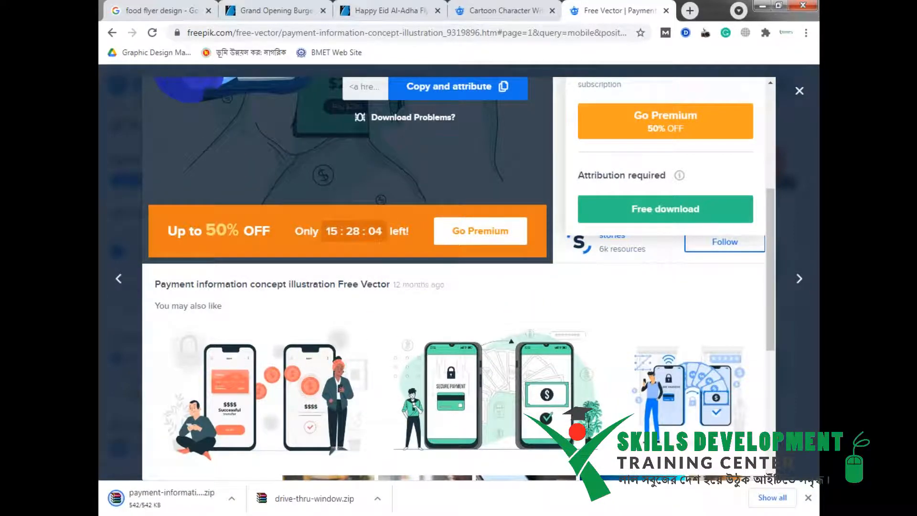
# Step: Close the browser pages that are no longer needed and show the downloaded payment-information archive in its folder
pyautogui.click(552, 10)
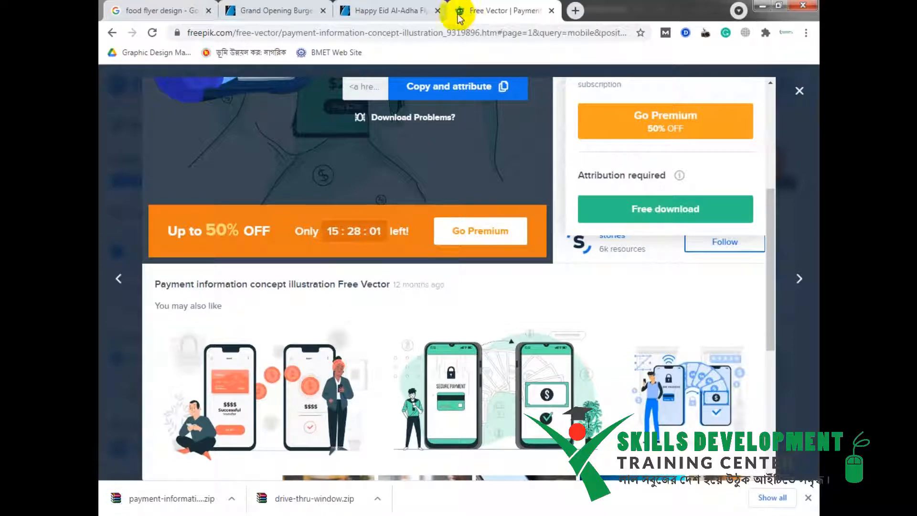
pyautogui.click(438, 10)
pyautogui.click(231, 497)
pyautogui.click(292, 456)
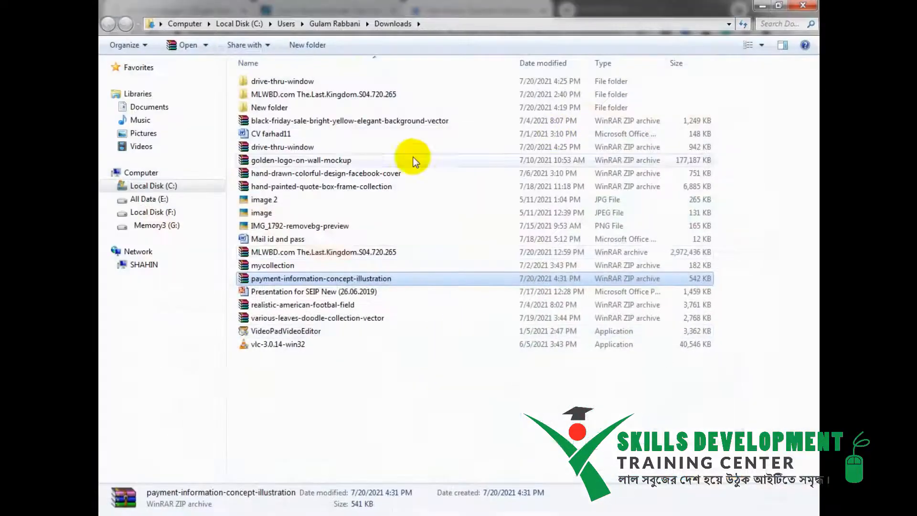
# Step: Move the payment-information-concept-illustration archive into the folder named New folder and extract it there
pyautogui.doubleClick(269, 107)
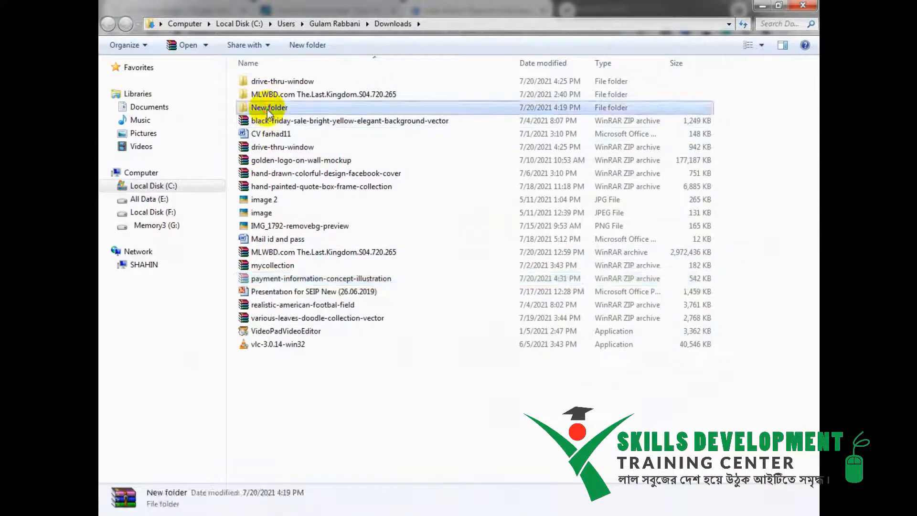
pyautogui.doubleClick(330, 9)
pyautogui.click(351, 49)
pyautogui.click(470, 7)
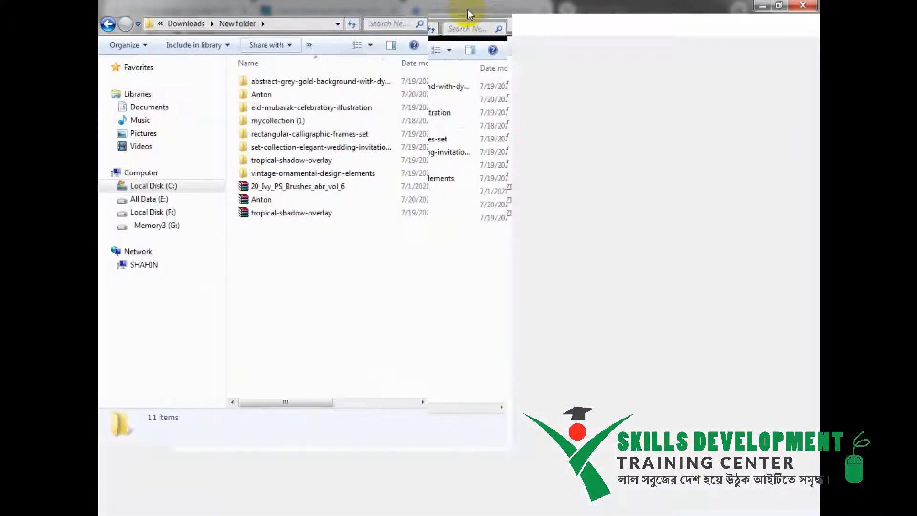
pyautogui.rightClick(357, 324)
pyautogui.click(387, 410)
pyautogui.rightClick(280, 228)
pyautogui.click(335, 266)
pyautogui.click(497, 391)
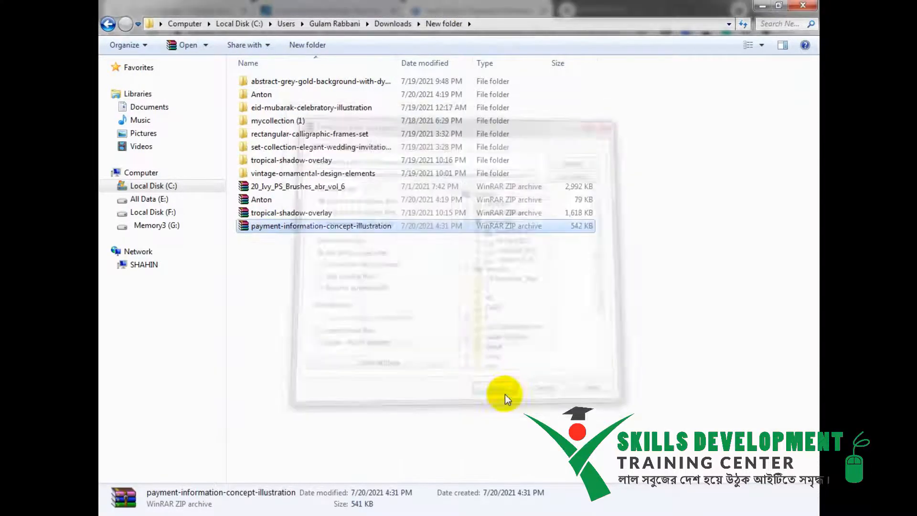
# Step: Open the file 4142130 from the extracted payment-information-concept-illustration folder in Illustrator
pyautogui.doubleClick(273, 141)
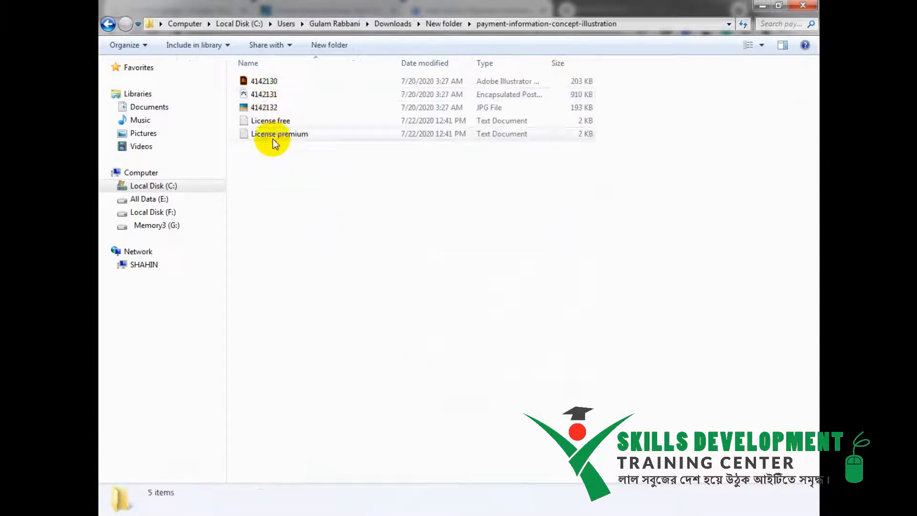
pyautogui.rightClick(273, 83)
pyautogui.moveTo(436, 133)
pyautogui.click(567, 132)
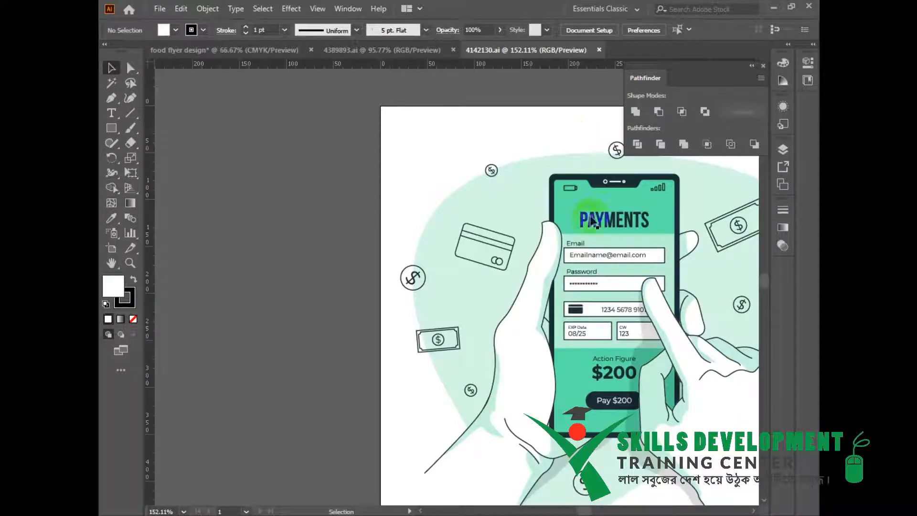
# Step: Select all the artwork of the phone payment illustration and group it
pyautogui.hotkey('ctrl', '1')
pyautogui.click(472, 220)
pyautogui.moveTo(356, 129); pyautogui.dragTo(626, 401)
pyautogui.moveTo(279, 119); pyautogui.dragTo(694, 463)
pyautogui.hotkey('ctrl', 'g')
# Step: Place the grouped phone illustration, scaled down, on the food flyer over the upper right part of the drive-thru scene
pyautogui.moveTo(574, 385); pyautogui.dragTo(487, 307)
pyautogui.moveTo(455, 257); pyautogui.dragTo(378, 343)
pyautogui.moveTo(370, 336); pyautogui.dragTo(437, 259)
pyautogui.click(372, 314)
pyautogui.click(368, 133)
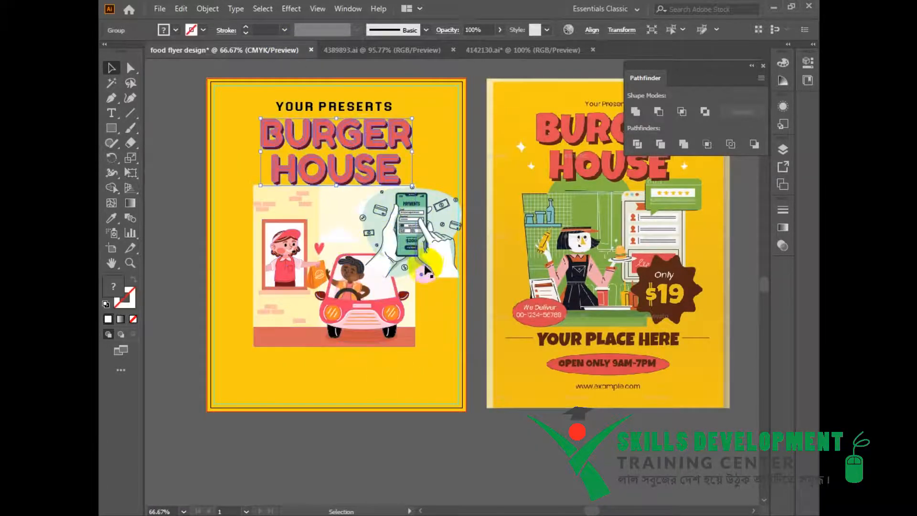
# Step: Scale the phone illustration and the drive-thru scene down together so they fit below the BURGER HOUSE headline
pyautogui.click(423, 265)
pyautogui.keyDown('shift'); pyautogui.click(381, 319); pyautogui.keyUp('shift')
pyautogui.moveTo(461, 347); pyautogui.dragTo(444, 333)
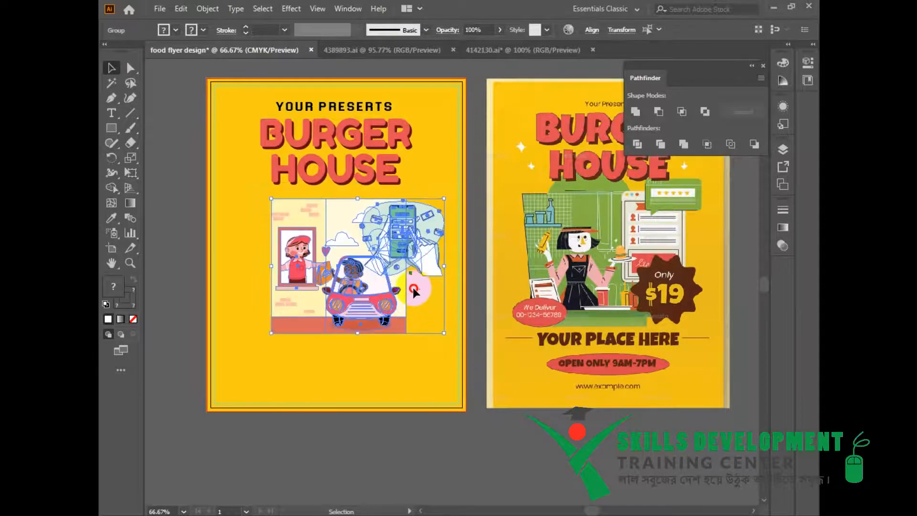
pyautogui.click(414, 292)
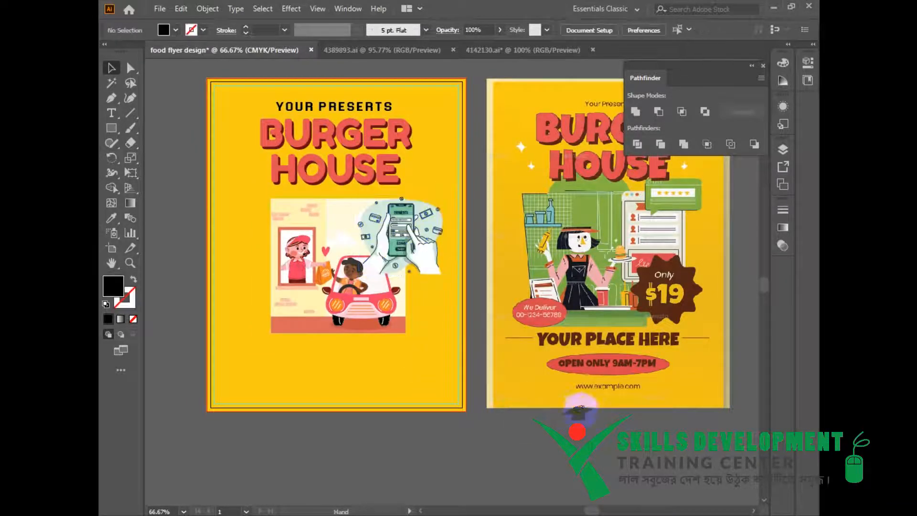
# Step: Close the Pathfinder panel and slightly enlarge the drive-thru scene and phone illustration together
pyautogui.moveTo(580, 409); pyautogui.dragTo(562, 394)
pyautogui.click(764, 65)
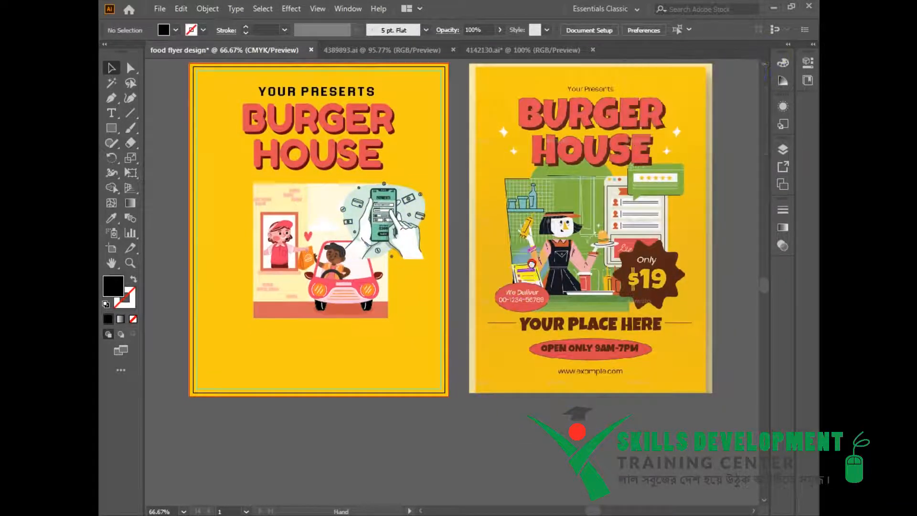
pyautogui.moveTo(532, 265); pyautogui.dragTo(537, 244)
pyautogui.moveTo(497, 312); pyautogui.dragTo(500, 311)
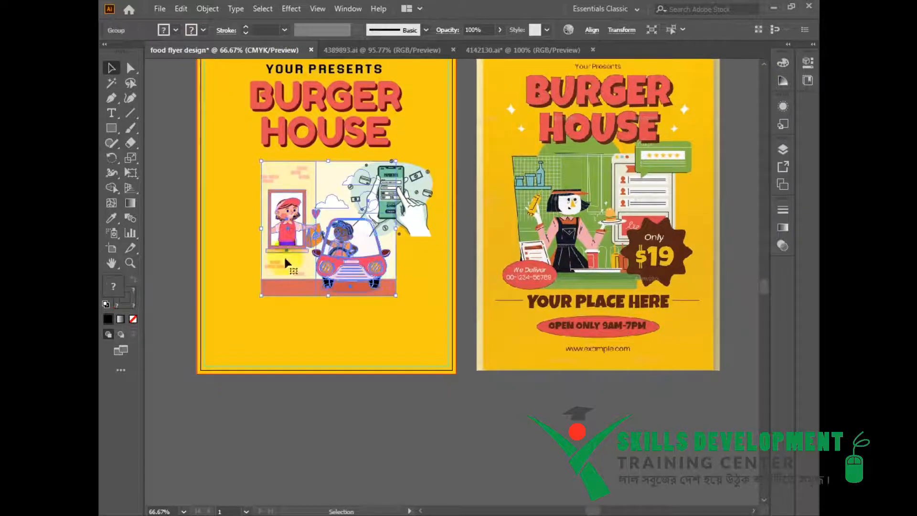
pyautogui.click(416, 241)
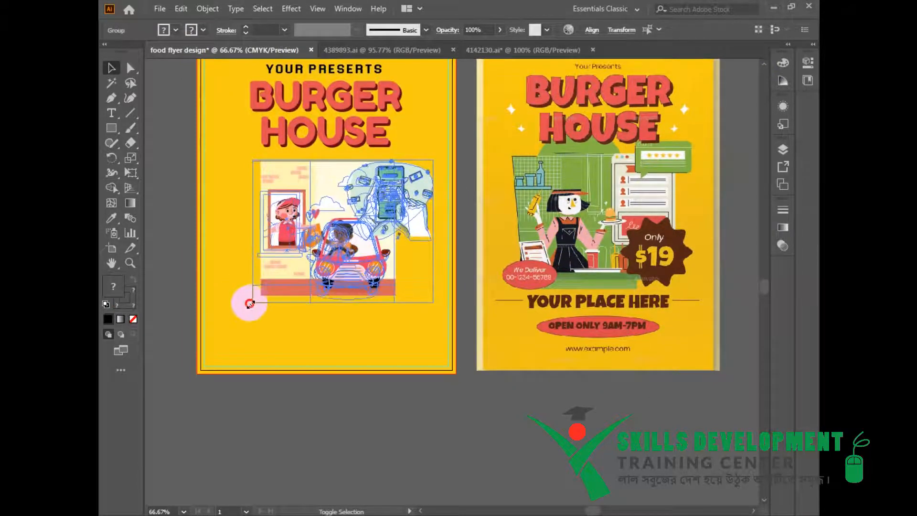
pyautogui.click(419, 313)
# Step: Draw a black ten-pointed star with the Star tool at the flyer's lower edge, modelled on the reference price badge
pyautogui.moveTo(516, 362); pyautogui.dragTo(507, 314)
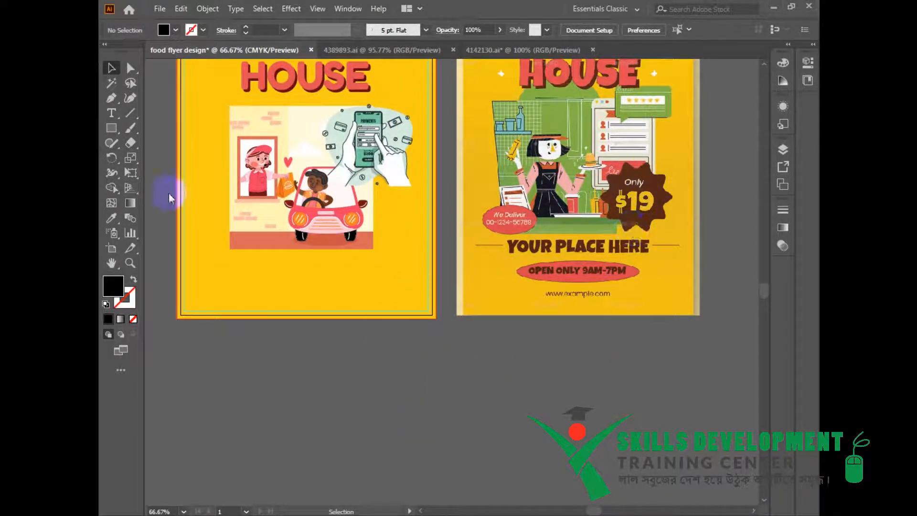
pyautogui.click(108, 133)
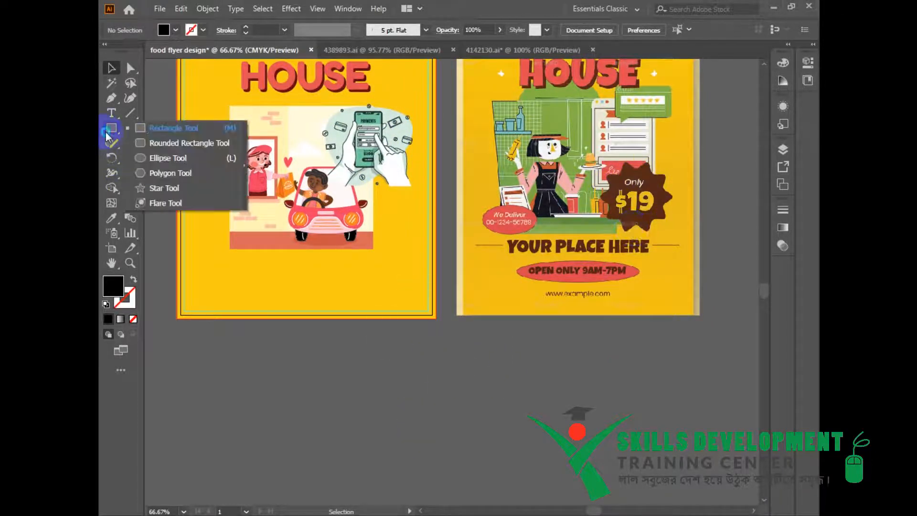
pyautogui.click(149, 189)
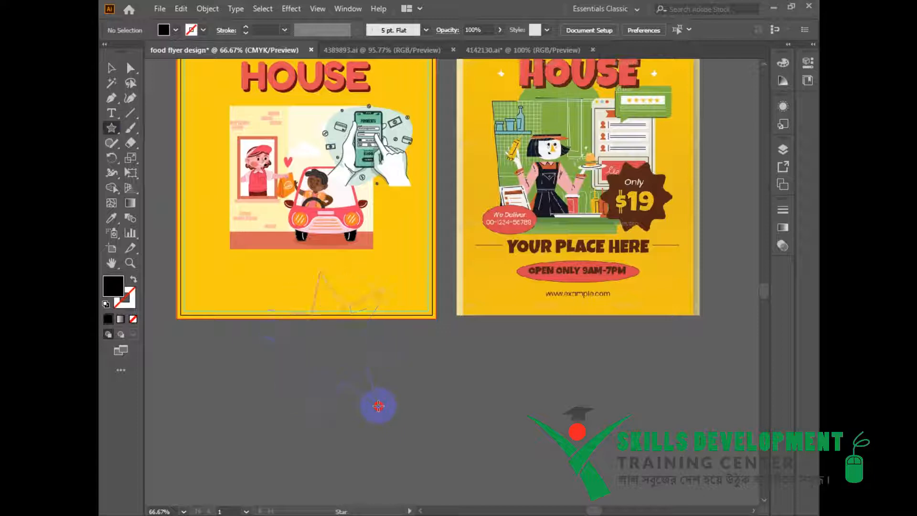
pyautogui.moveTo(378, 406); pyautogui.dragTo(373, 381)
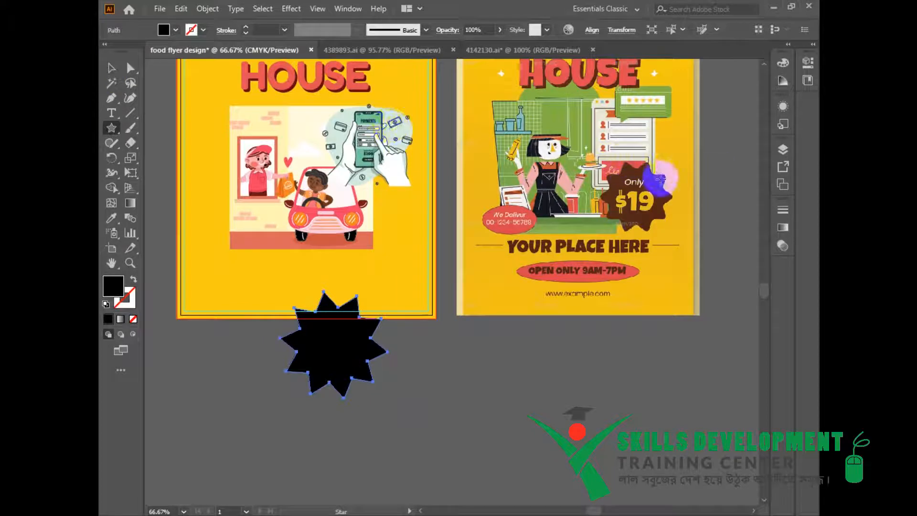
# Step: Move the black star down so that it sits clear of the flyer's bottom edge
pyautogui.click(111, 68)
pyautogui.scroll(1, 372, 356)
pyautogui.moveTo(373, 356); pyautogui.dragTo(356, 392)
pyautogui.scroll(-3, 342, 338)
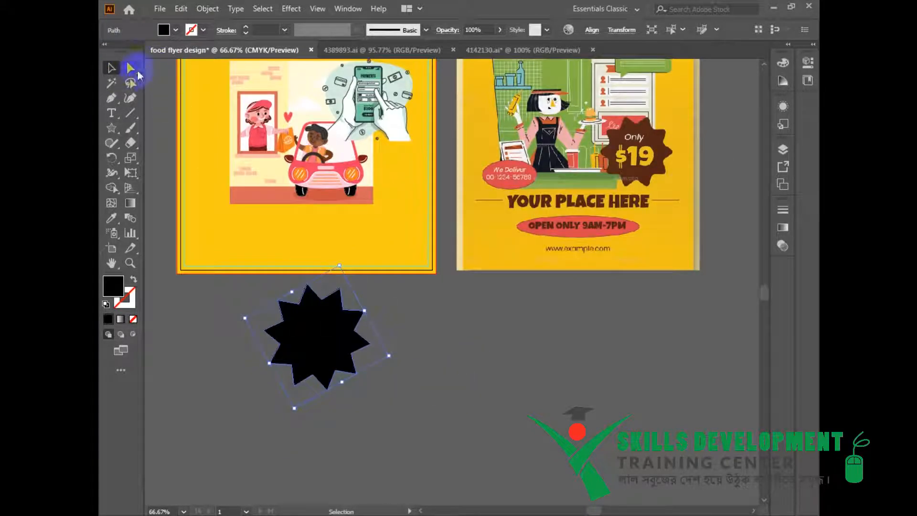
# Step: Round all corners of the black star to give it the soft wavy outline of the reference price badge
pyautogui.click(131, 69)
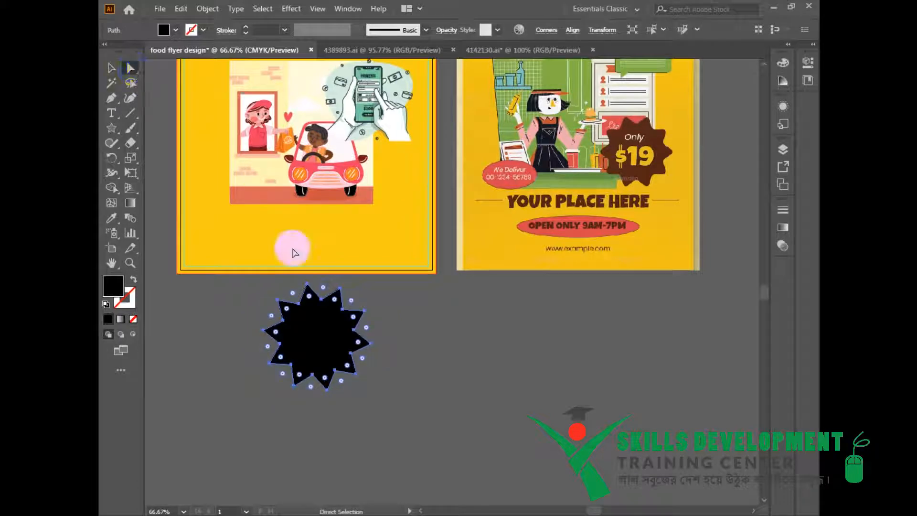
pyautogui.moveTo(311, 300); pyautogui.dragTo(306, 287)
pyautogui.click(110, 69)
pyautogui.click(527, 402)
pyautogui.click(334, 337)
pyautogui.click(131, 68)
pyautogui.click(315, 308)
pyautogui.moveTo(310, 300); pyautogui.dragTo(306, 298)
pyautogui.click(110, 68)
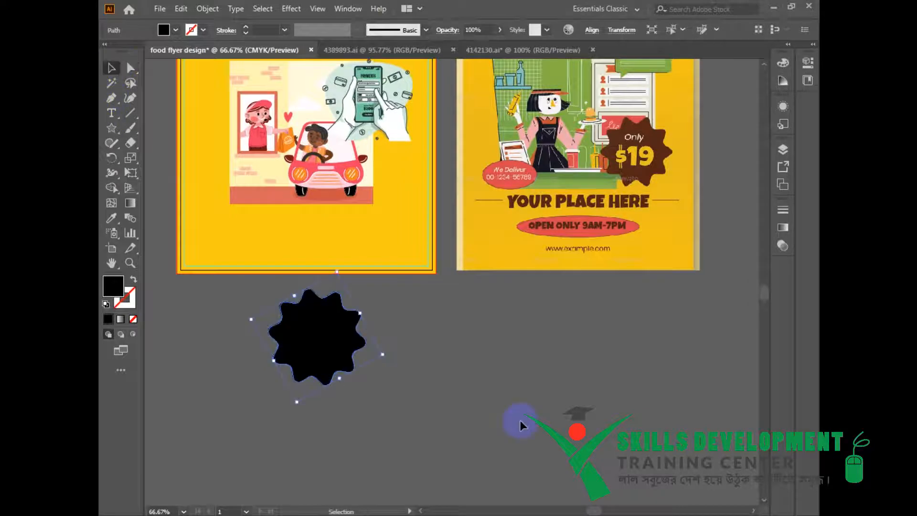
# Step: Shift the black star left and add the text ONLY beside it with $19 on a second line
pyautogui.moveTo(297, 338); pyautogui.dragTo(259, 338)
pyautogui.press('t')
pyautogui.click(430, 384)
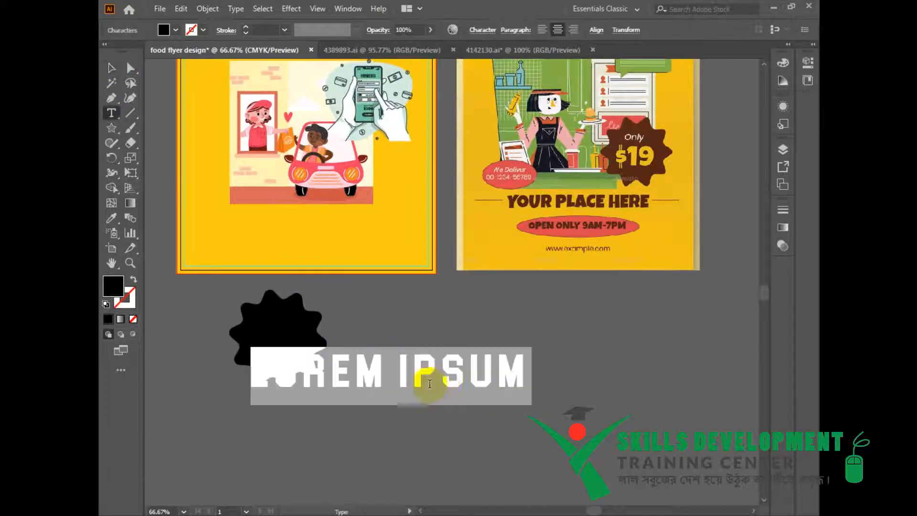
pyautogui.write('ONLY')
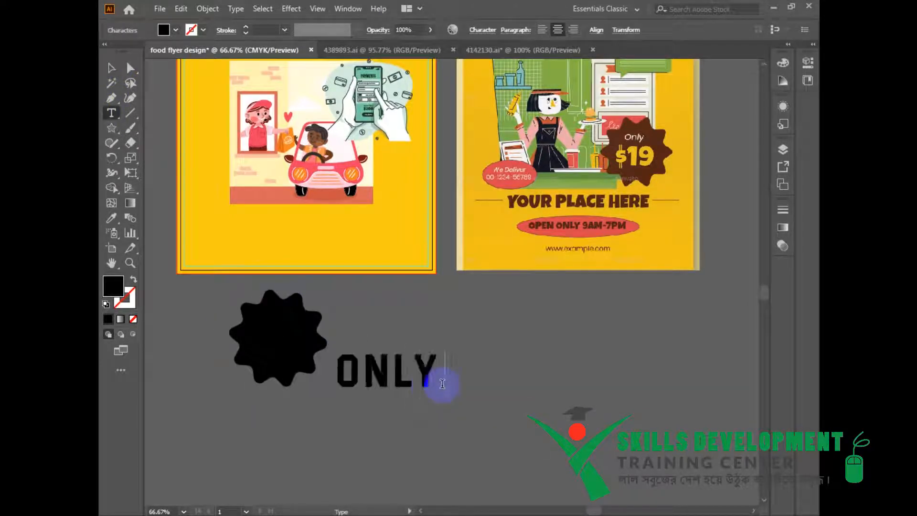
pyautogui.write('19$')
pyautogui.press('BackSpace')
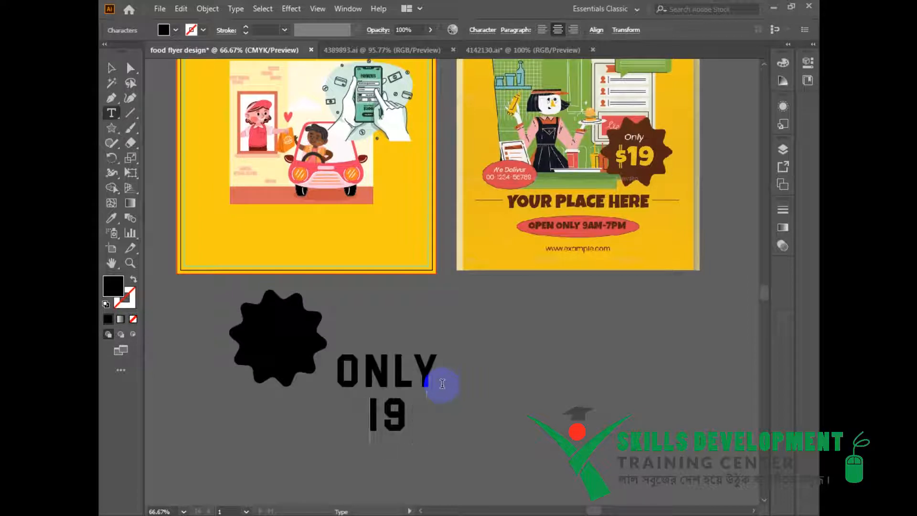
pyautogui.write('$')
pyautogui.press('BackSpace')
pyautogui.write('$')
pyautogui.press('Escape')
# Step: Set the tracking of the ONLY $19 text to 0 and fill the text white
pyautogui.hotkey('ctrl', 't')
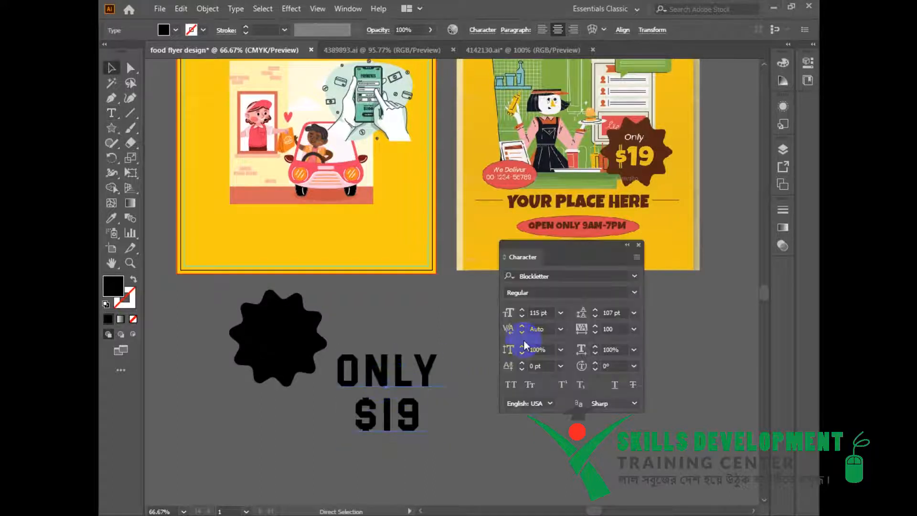
pyautogui.write('0')
pyautogui.press('Return')
pyautogui.click(396, 432)
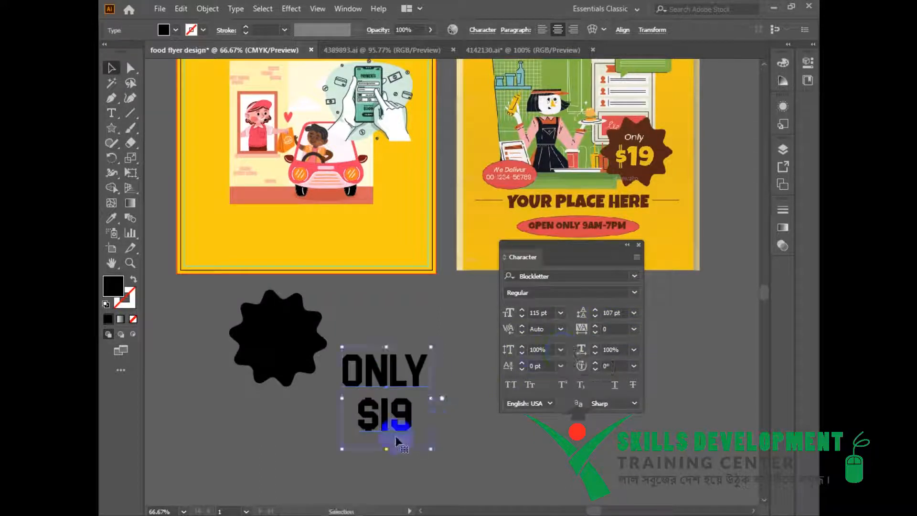
pyautogui.doubleClick(113, 286)
pyautogui.moveTo(334, 363); pyautogui.dragTo(265, 319)
pyautogui.click(560, 323)
pyautogui.moveTo(614, 262); pyautogui.dragTo(686, 285)
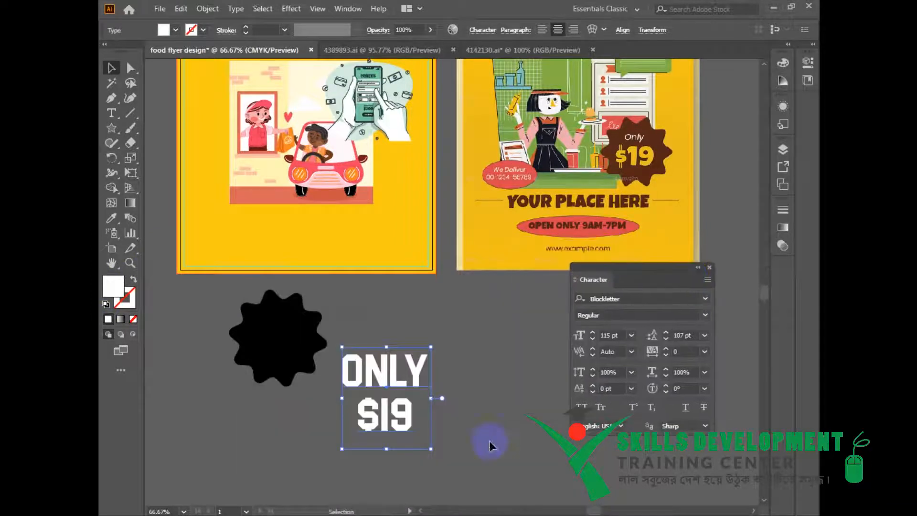
# Step: Scale the ONLY $19 text down to about half its size and move it up beside the star
pyautogui.moveTo(430, 448); pyautogui.dragTo(409, 423)
pyautogui.click(460, 376)
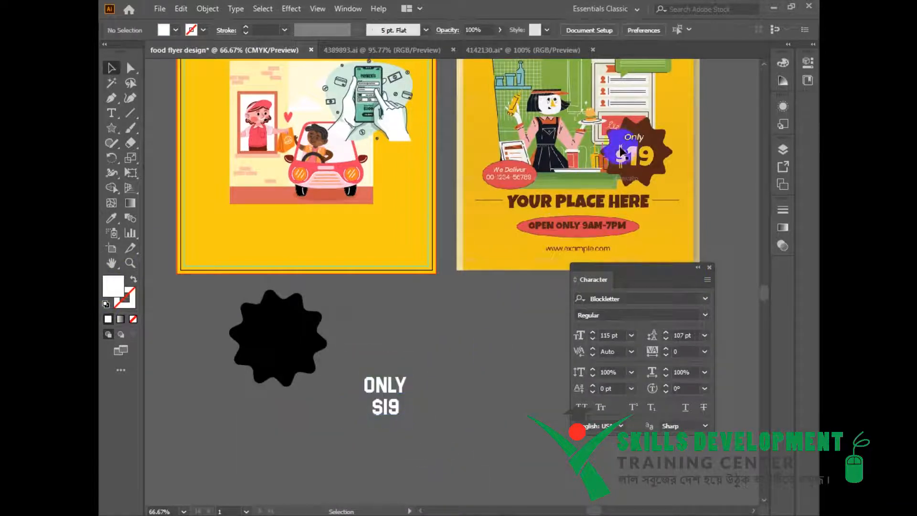
pyautogui.moveTo(362, 391); pyautogui.dragTo(383, 341)
pyautogui.click(377, 383)
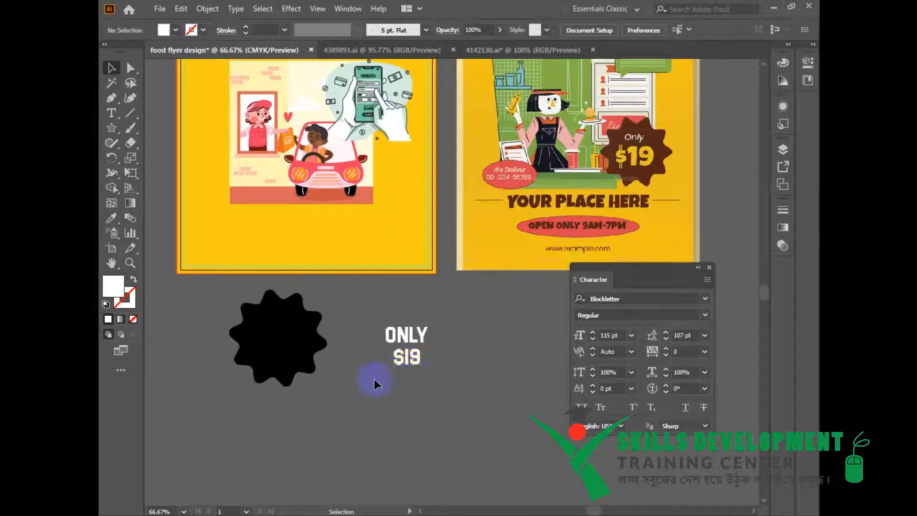
# Step: Add a separate letter S below the white text, convert it to outlines and enlarge it
pyautogui.press('t')
pyautogui.click(344, 412)
pyautogui.write('S')
pyautogui.press('Escape')
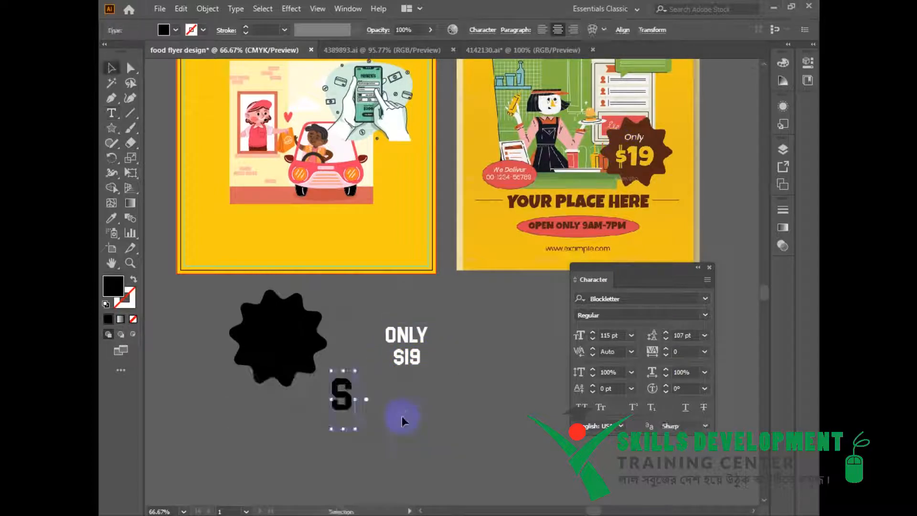
pyautogui.rightClick(334, 409)
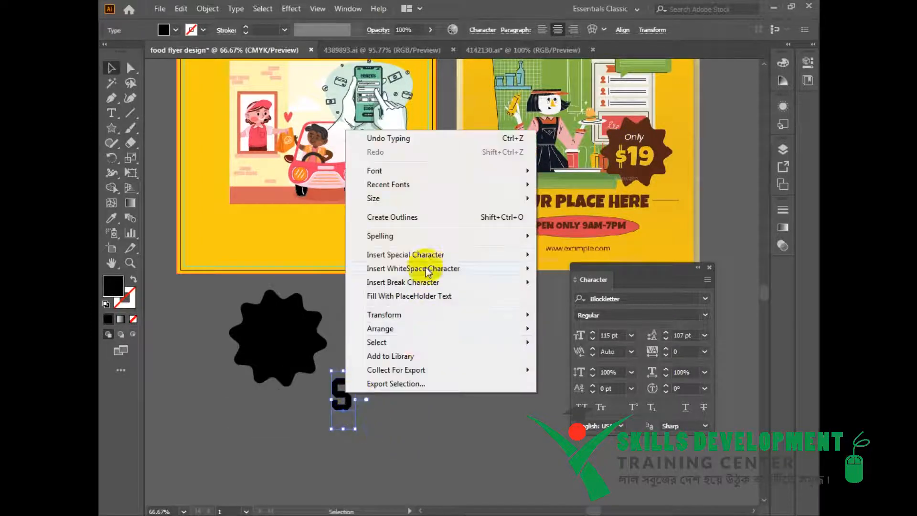
pyautogui.click(423, 218)
pyautogui.moveTo(352, 410); pyautogui.dragTo(382, 447)
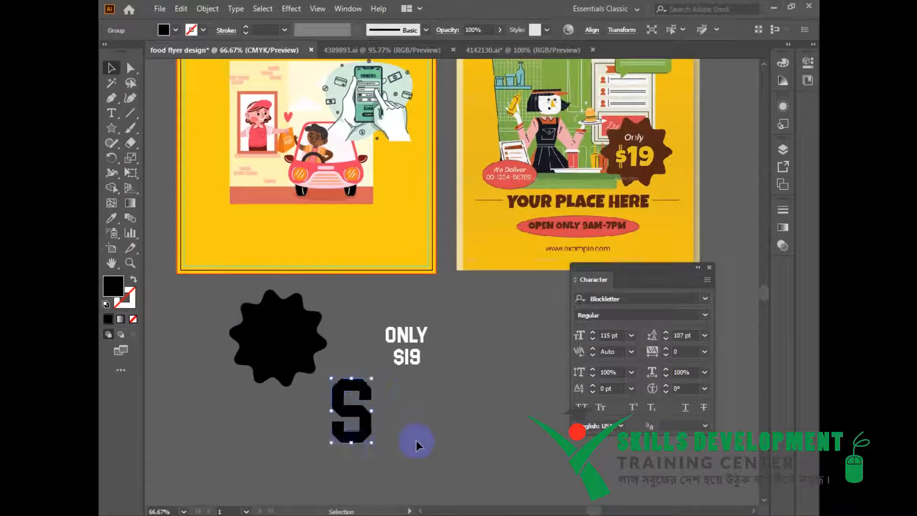
# Step: Add two thin vertical bars above and below the S as dollar strokes, coloured with the reference price's yellow
pyautogui.click(163, 157)
pyautogui.click(130, 115)
pyautogui.scroll(-2, 322, 234)
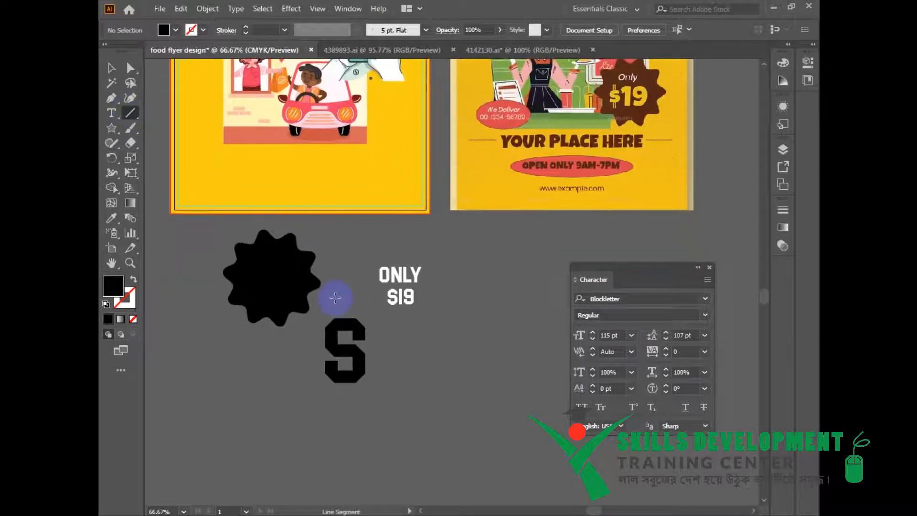
pyautogui.moveTo(335, 298); pyautogui.dragTo(340, 452)
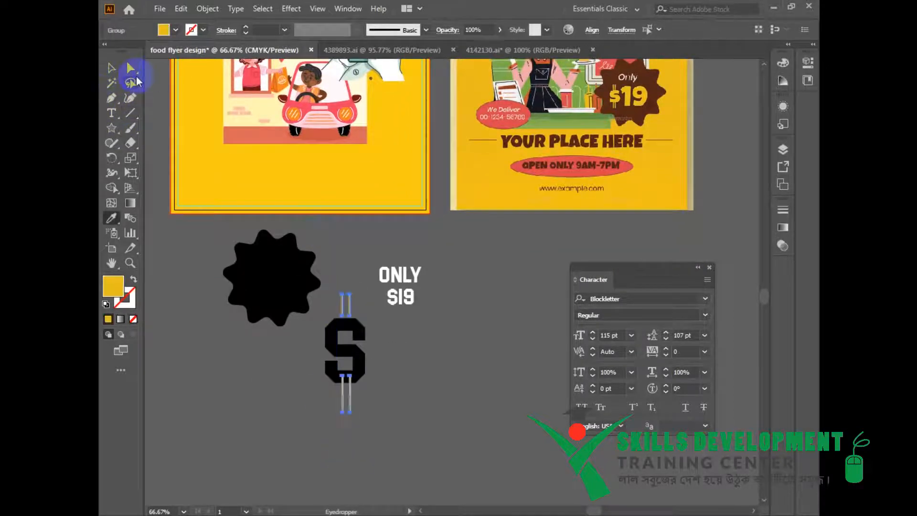
pyautogui.click(385, 341)
# Step: Fill the outlined S with the yellow sampled from the reference flyer's $19 price
pyautogui.click(362, 367)
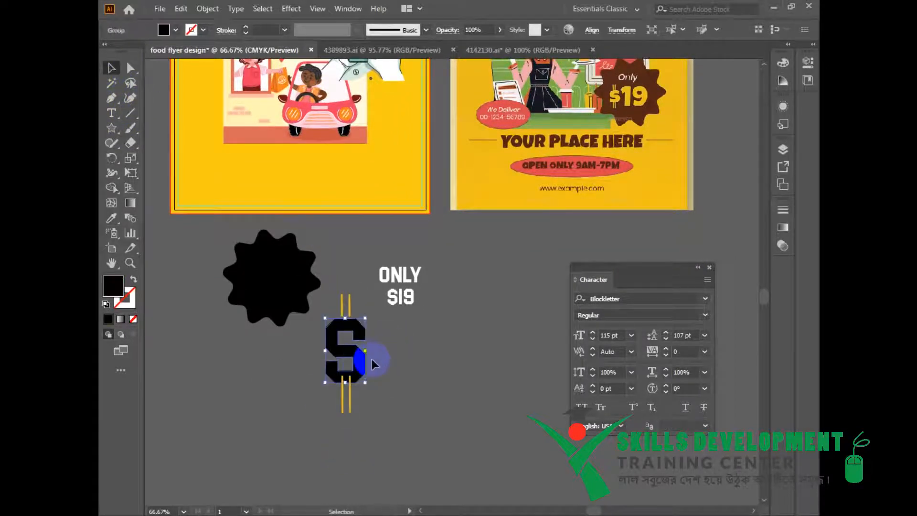
pyautogui.press('i')
pyautogui.click(627, 93)
pyautogui.click(111, 68)
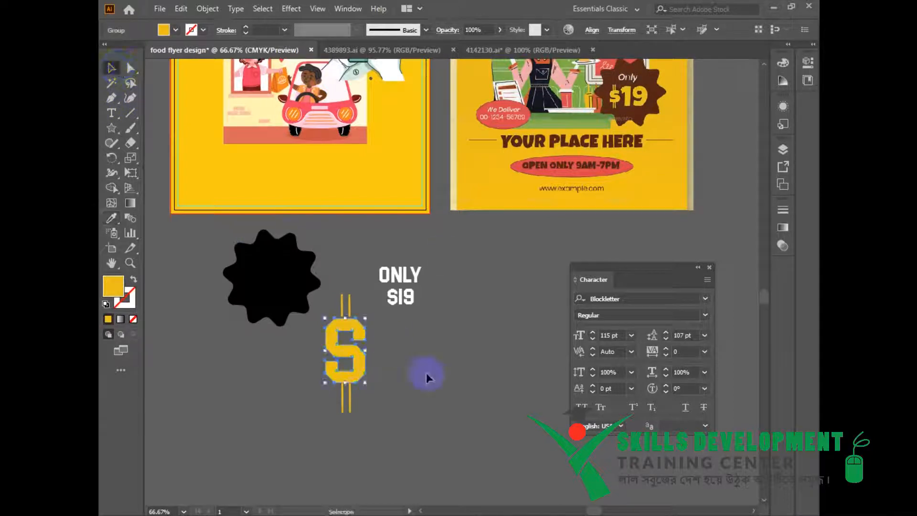
# Step: Reposition the yellow bars vertically so that they extend evenly above and below the S
pyautogui.click(426, 373)
pyautogui.click(350, 410)
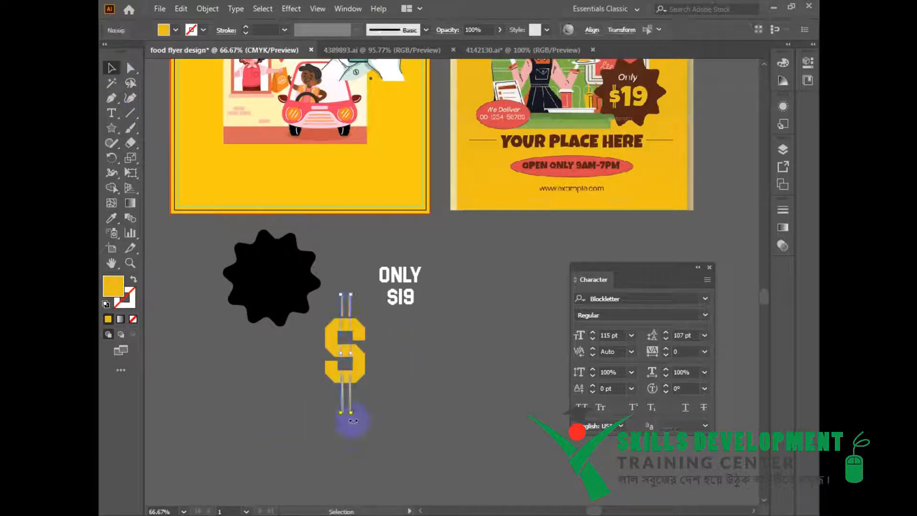
pyautogui.hotkey('ctrl', '+')
pyautogui.scroll(3, 383, 369)
pyautogui.moveTo(381, 393); pyautogui.dragTo(381, 392)
pyautogui.hotkey('shift', 'Down')
pyautogui.hotkey('shift', 'Down')
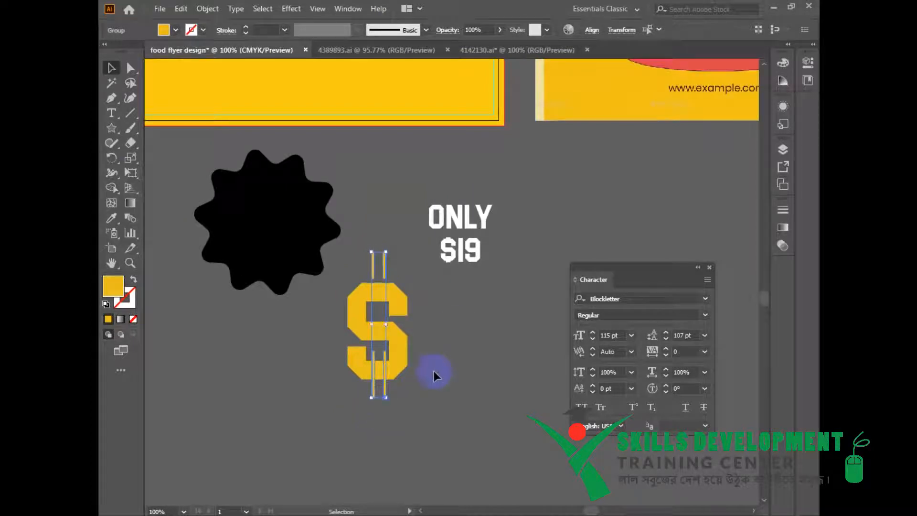
# Step: Remove the bar pieces inside the S's lower opening with Shape Builder and group the S and bars as a dollar sign
pyautogui.click(441, 322)
pyautogui.click(382, 296)
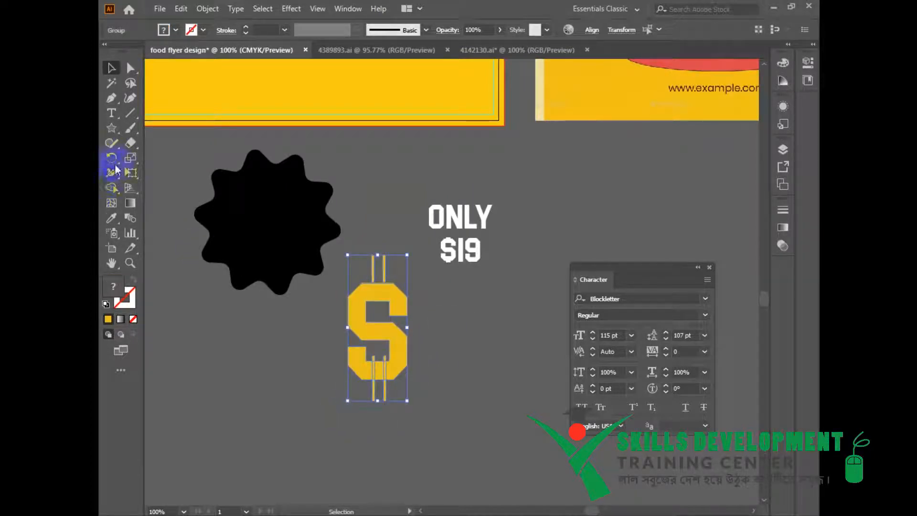
pyautogui.click(113, 187)
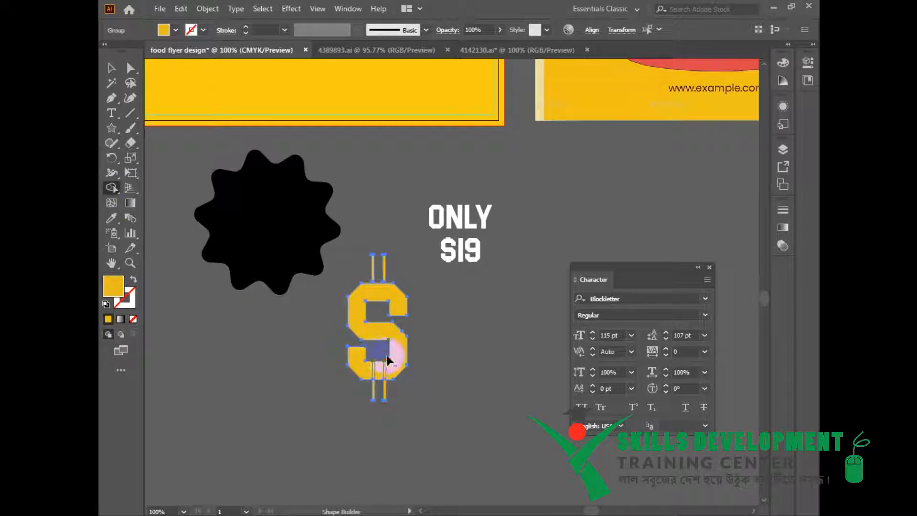
pyautogui.click(112, 69)
pyautogui.click(449, 303)
pyautogui.moveTo(383, 222); pyautogui.dragTo(372, 430)
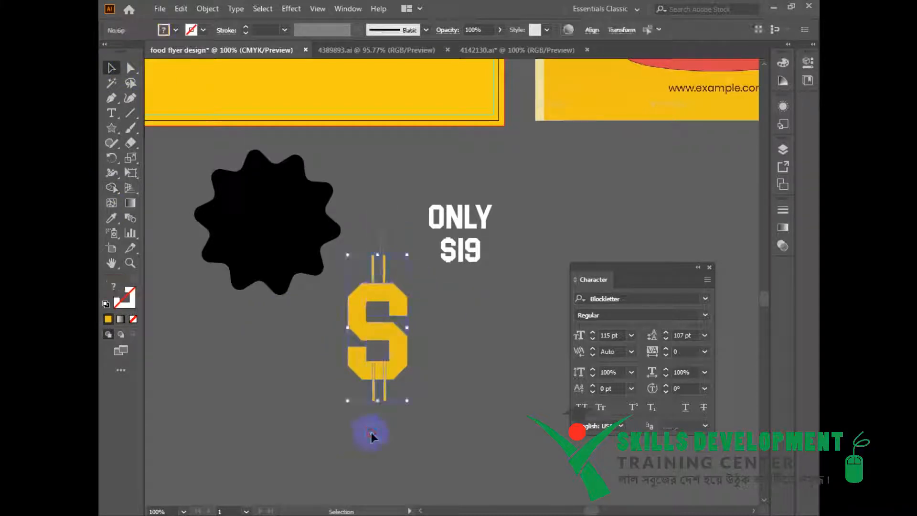
pyautogui.press('v')
# Step: Cut the 19 out of the white ONLY $19 text and paste it as a separate text object
pyautogui.rightClick(469, 247)
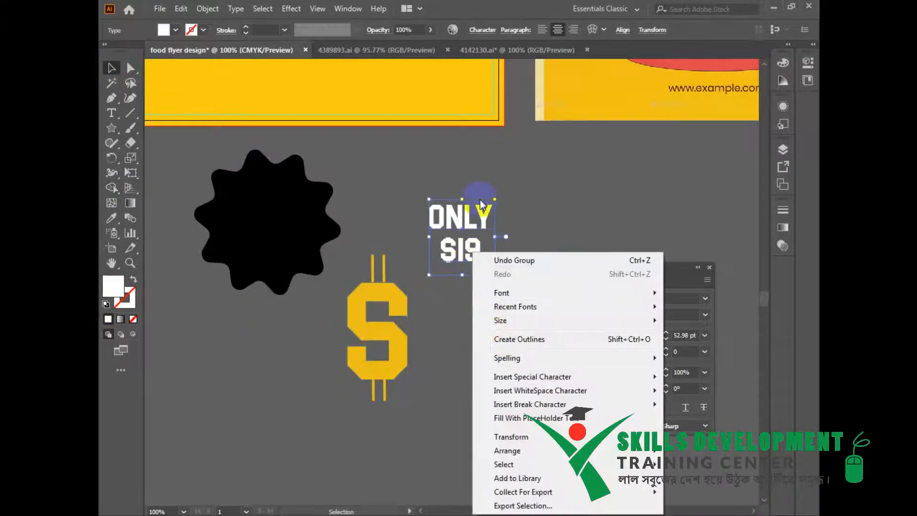
pyautogui.click(470, 199)
pyautogui.click(477, 256)
pyautogui.doubleClick(478, 253)
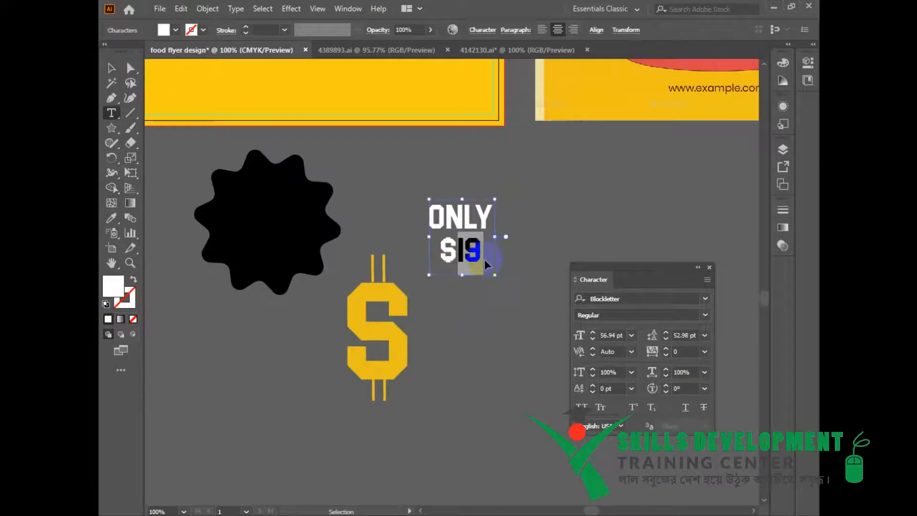
pyautogui.hotkey('ctrl', 'x')
pyautogui.press('Escape')
pyautogui.click(454, 348)
pyautogui.hotkey('ctrl', 'v')
pyautogui.hotkey('ctrl', '-')
pyautogui.scroll(1, 418, 334)
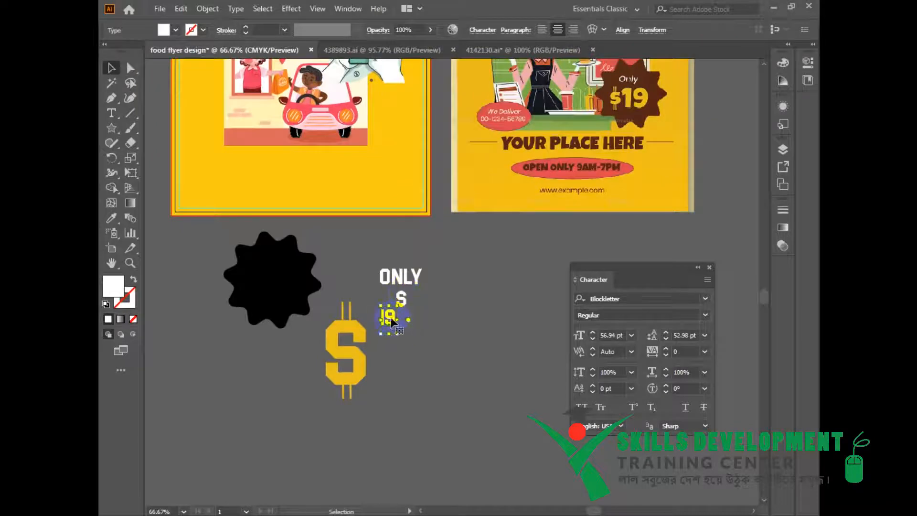
# Step: Place the 19 right of the yellow dollar sign, convert it to outlines and enlarge it to suit the sign
pyautogui.press('t')
pyautogui.click(394, 362)
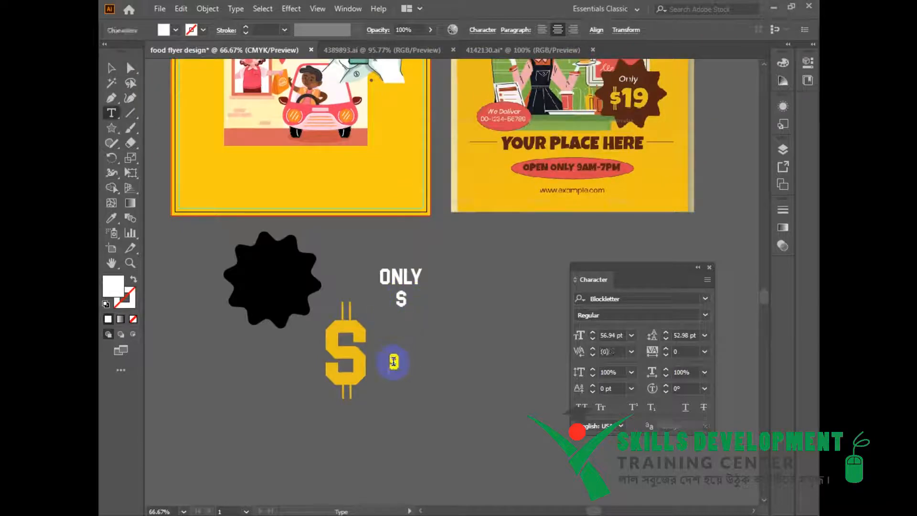
pyautogui.press('Escape')
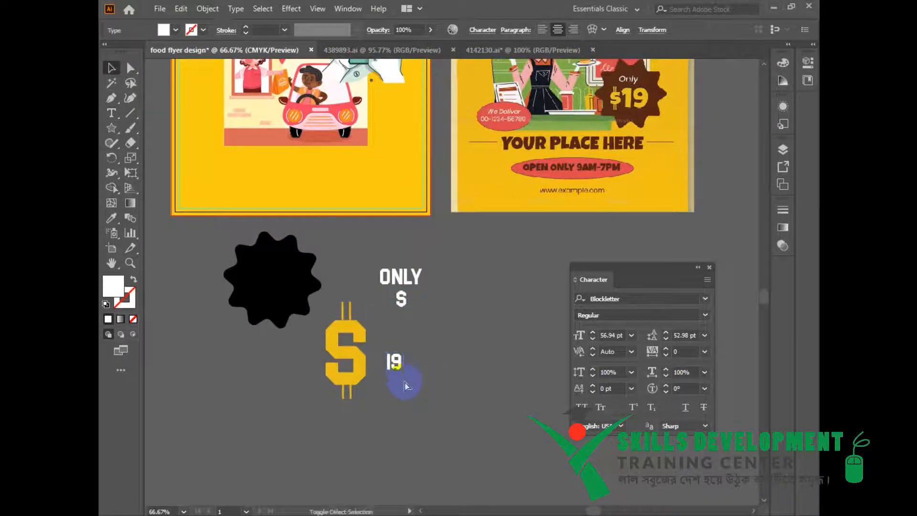
pyautogui.hotkey('ctrl', 'shift', 'o')
pyautogui.moveTo(403, 371); pyautogui.dragTo(467, 472)
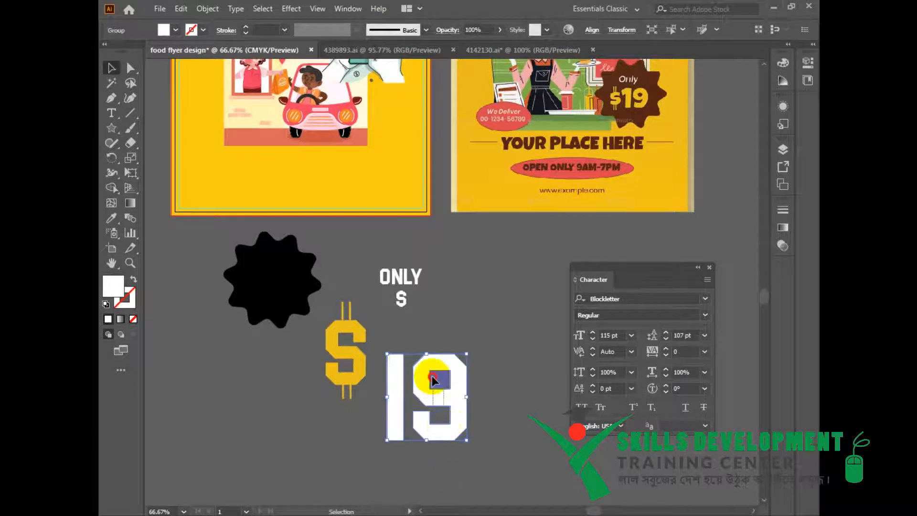
pyautogui.moveTo(465, 440); pyautogui.dragTo(436, 410)
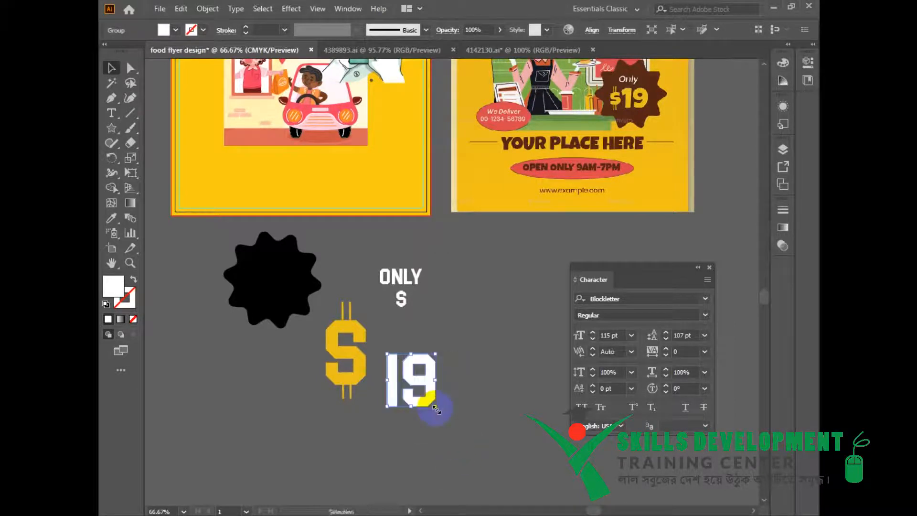
# Step: Shrink the yellow dollar sign, set it tight against the 19 and group both into one price
pyautogui.moveTo(408, 377); pyautogui.dragTo(400, 347)
pyautogui.click(353, 317)
pyautogui.moveTo(366, 302); pyautogui.dragTo(356, 349)
pyautogui.click(453, 337)
pyautogui.moveTo(453, 336); pyautogui.dragTo(400, 372)
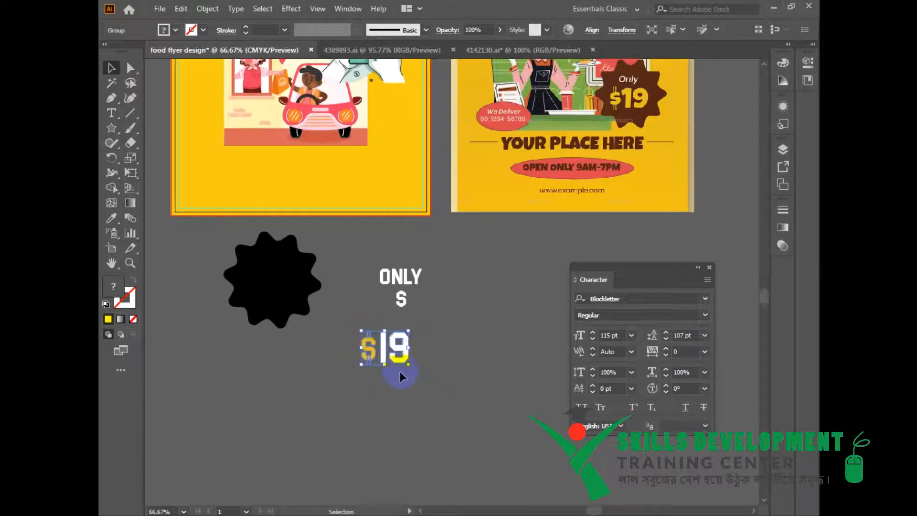
# Step: Delete the leftover white $ from the text so that only the word ONLY remains
pyautogui.click(281, 280)
pyautogui.click(410, 301)
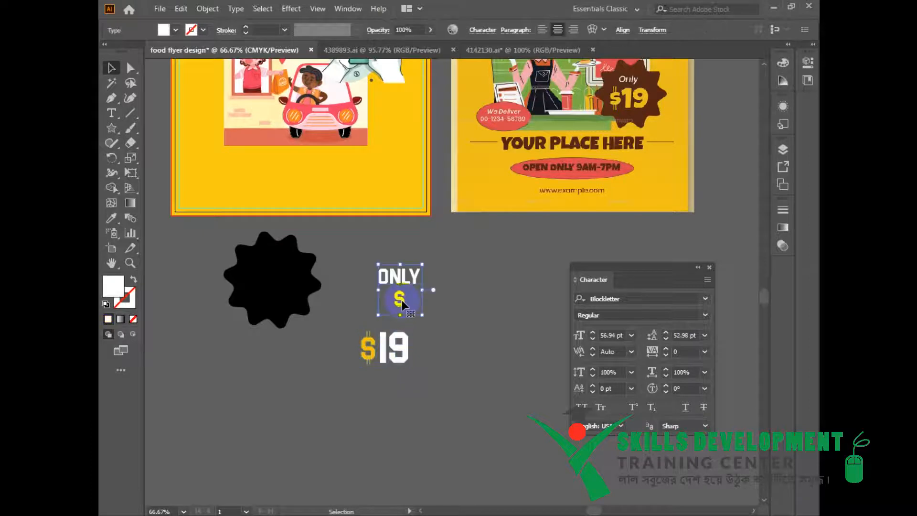
pyautogui.doubleClick(402, 300)
pyautogui.click(406, 300)
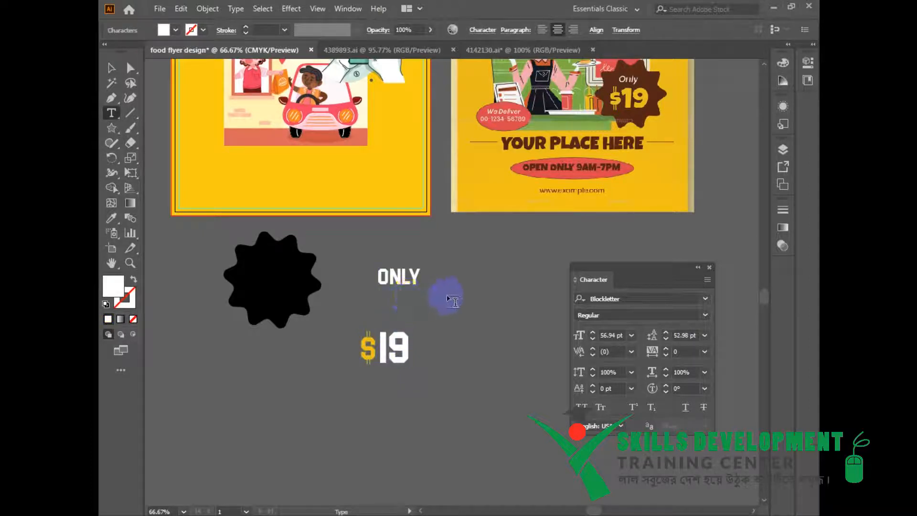
pyautogui.press('Escape')
# Step: Change the font of the word ONLY to Myriad Variable Concept
pyautogui.click(705, 299)
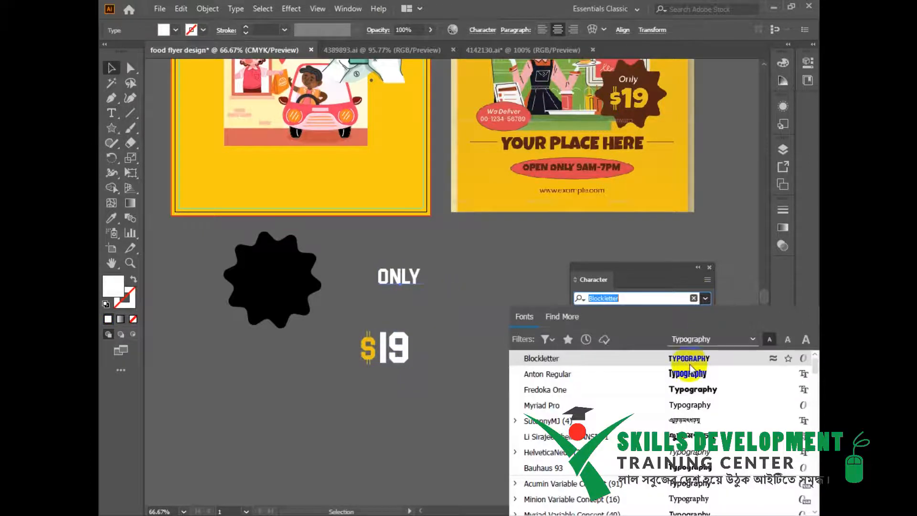
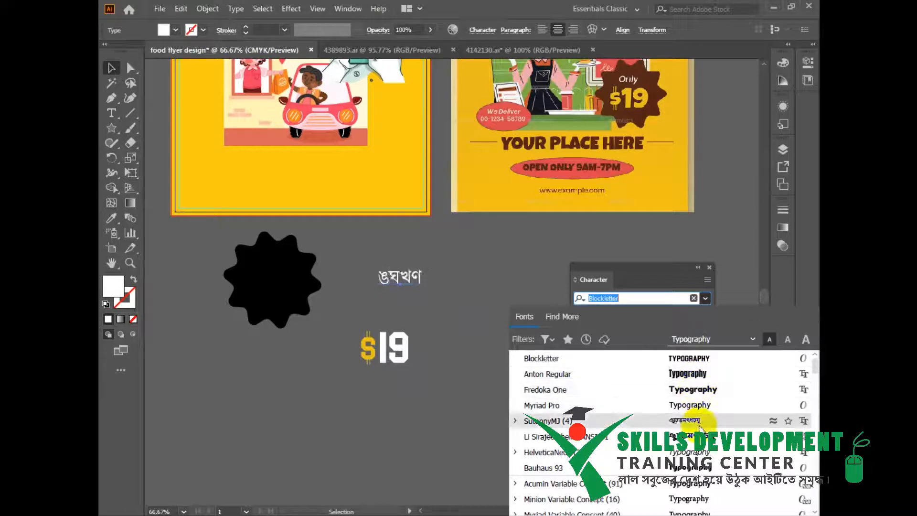
pyautogui.scroll(-1, 669, 466)
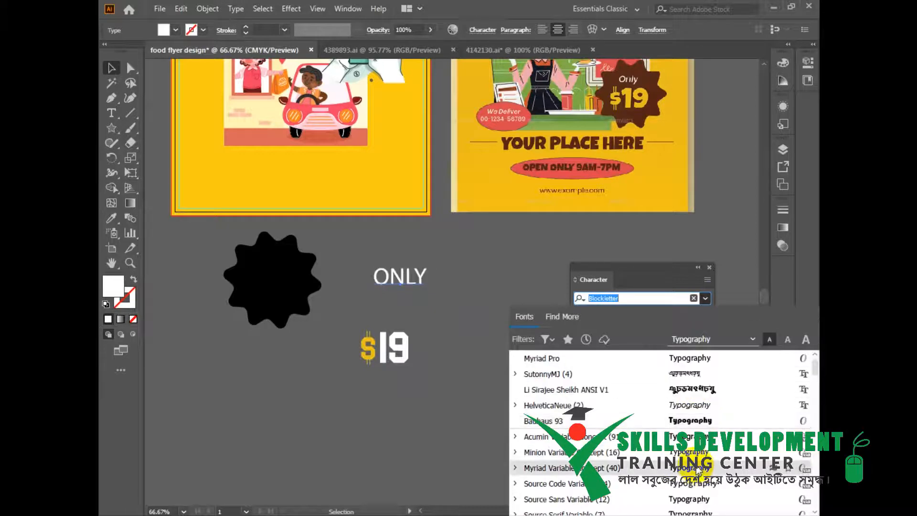
pyautogui.click(701, 469)
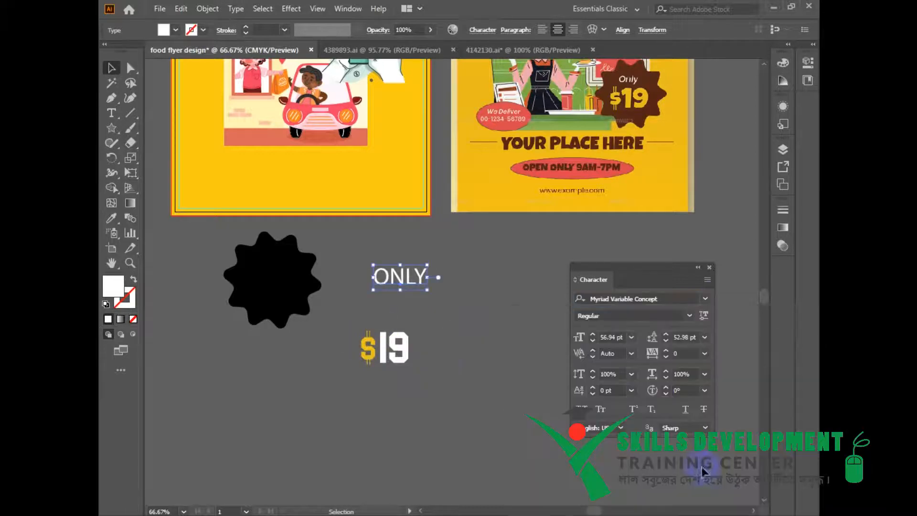
# Step: Move the $19 price directly under ONLY and recolour both with the yellow sampled from the reference flyer's background
pyautogui.click(360, 336)
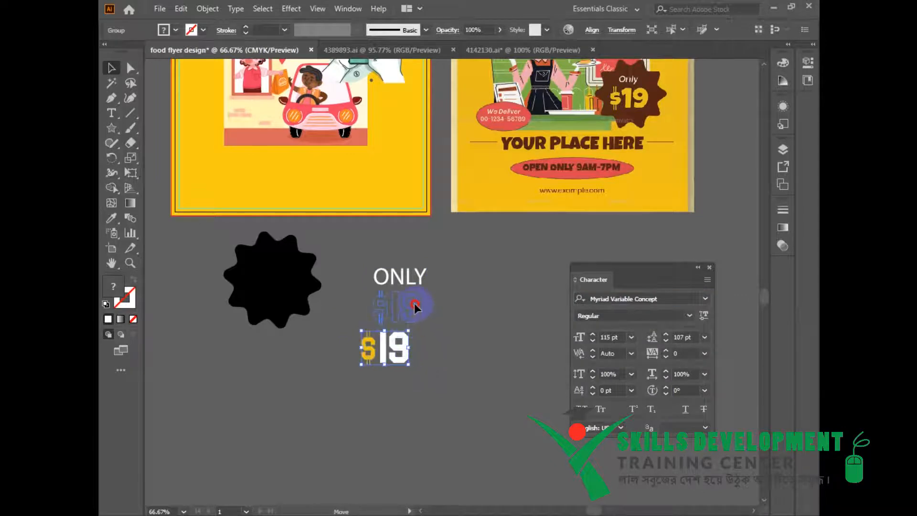
pyautogui.moveTo(417, 304); pyautogui.dragTo(417, 305)
pyautogui.moveTo(359, 260); pyautogui.dragTo(466, 356)
pyautogui.press('i')
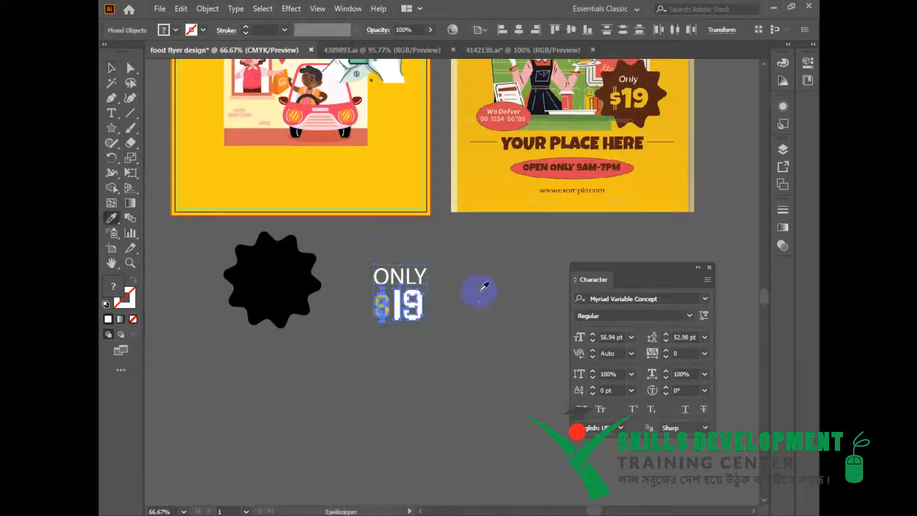
pyautogui.click(480, 193)
pyautogui.click(111, 68)
pyautogui.click(440, 303)
# Step: Recolour the black rounded star with the dark brown sampled from the reference flyer's price badge
pyautogui.click(272, 281)
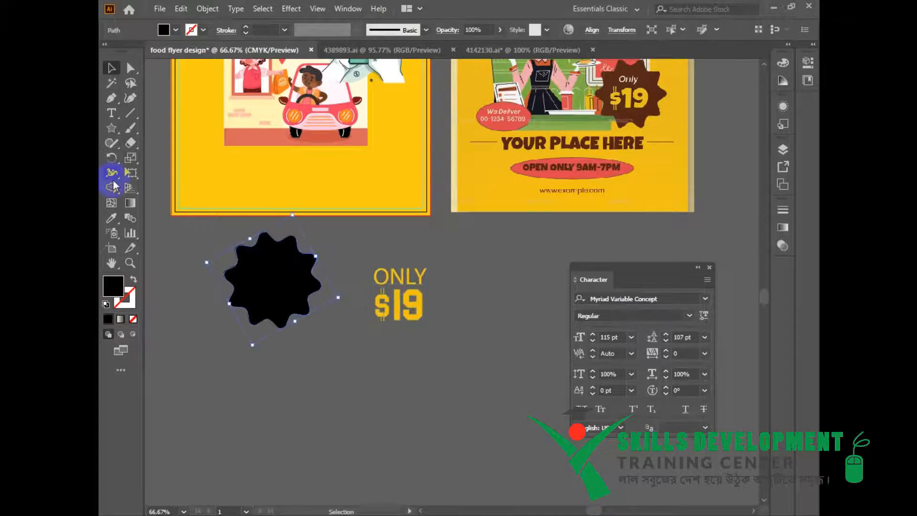
pyautogui.click(112, 219)
pyautogui.click(661, 92)
pyautogui.click(111, 68)
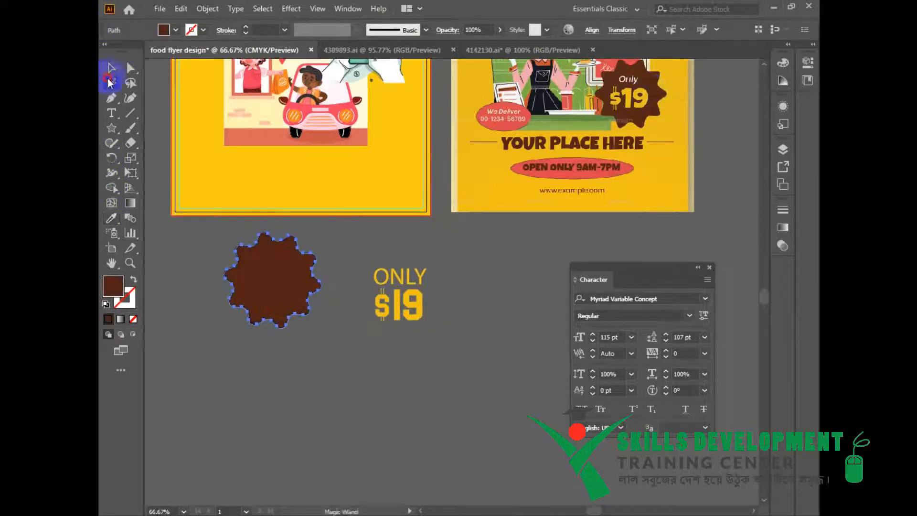
# Step: Move the ONLY $19 text onto the brown star and nudge it into the centre
pyautogui.moveTo(466, 260); pyautogui.dragTo(287, 298)
pyautogui.press('Right')
pyautogui.press('Right')
pyautogui.press('Right')
pyautogui.press('Right')
pyautogui.press('Right')
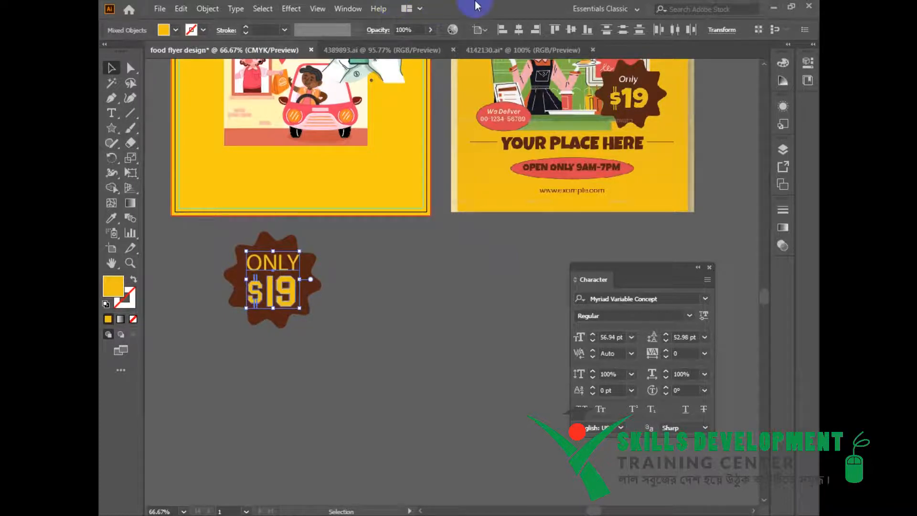
pyautogui.click(360, 263)
# Step: Group the price badge, resize it and place it over the lower-right corner of the flyer's car illustration
pyautogui.moveTo(213, 324); pyautogui.dragTo(228, 317)
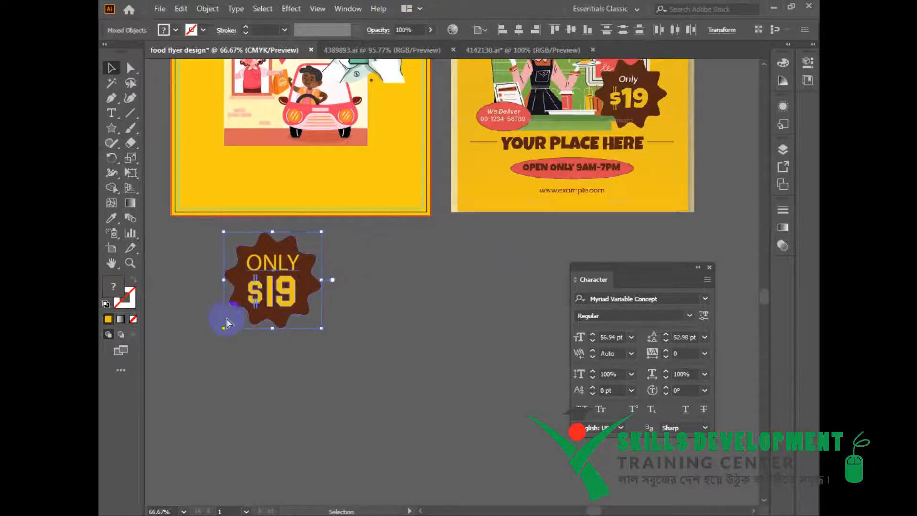
pyautogui.moveTo(325, 230); pyautogui.dragTo(297, 256)
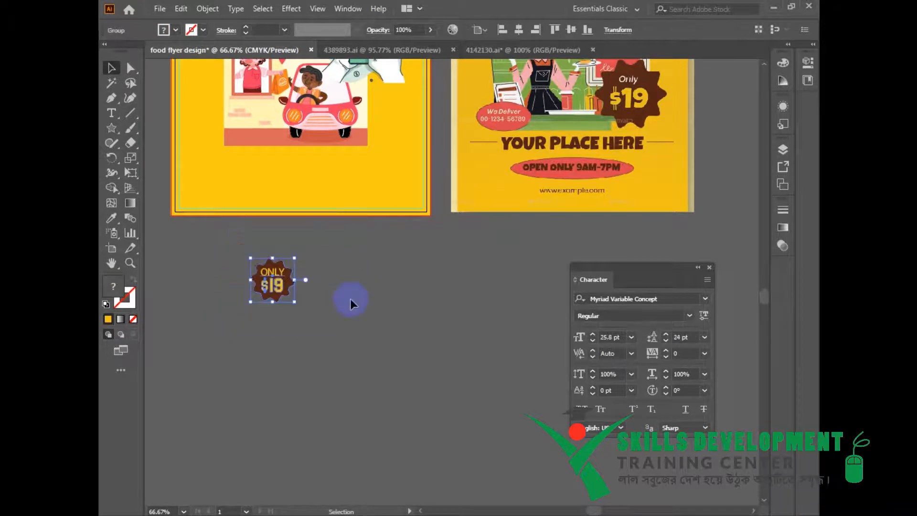
pyautogui.moveTo(353, 303); pyautogui.dragTo(356, 356)
pyautogui.moveTo(300, 354); pyautogui.dragTo(322, 371)
pyautogui.moveTo(279, 344); pyautogui.dragTo(377, 177)
pyautogui.moveTo(431, 344); pyautogui.dragTo(449, 342)
pyautogui.click(397, 345)
pyautogui.moveTo(396, 178); pyautogui.dragTo(369, 216)
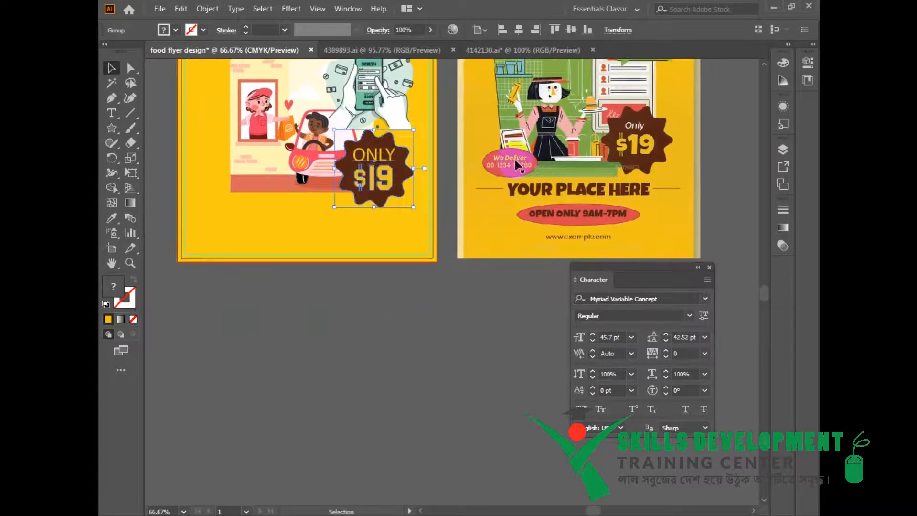
pyautogui.click(458, 349)
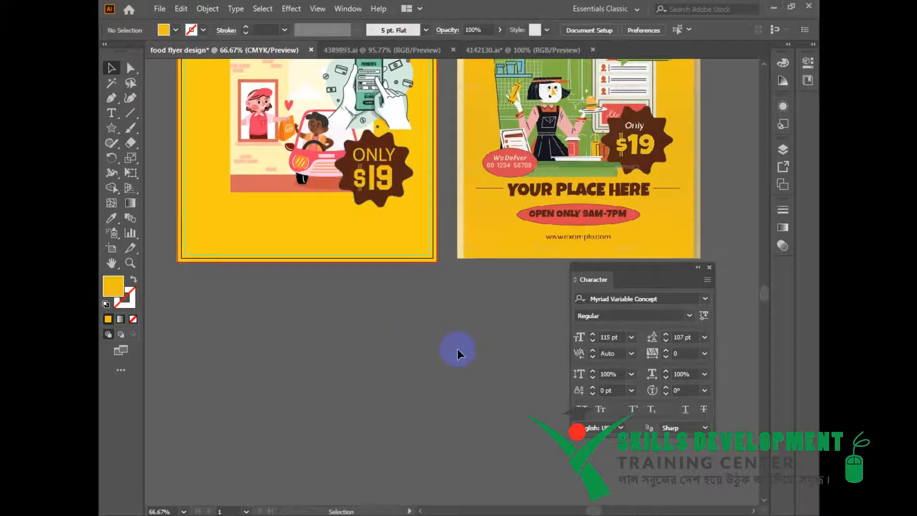
# Step: Draw a wide, flat yellow ellipse in the empty area below the flyer
pyautogui.moveTo(434, 380); pyautogui.dragTo(376, 368)
pyautogui.moveTo(341, 318); pyautogui.dragTo(360, 326)
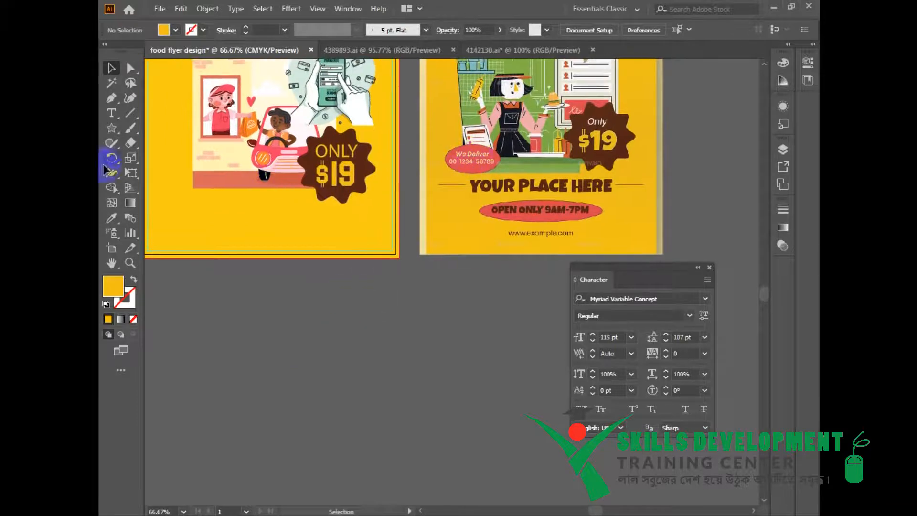
pyautogui.moveTo(115, 135); pyautogui.dragTo(159, 160)
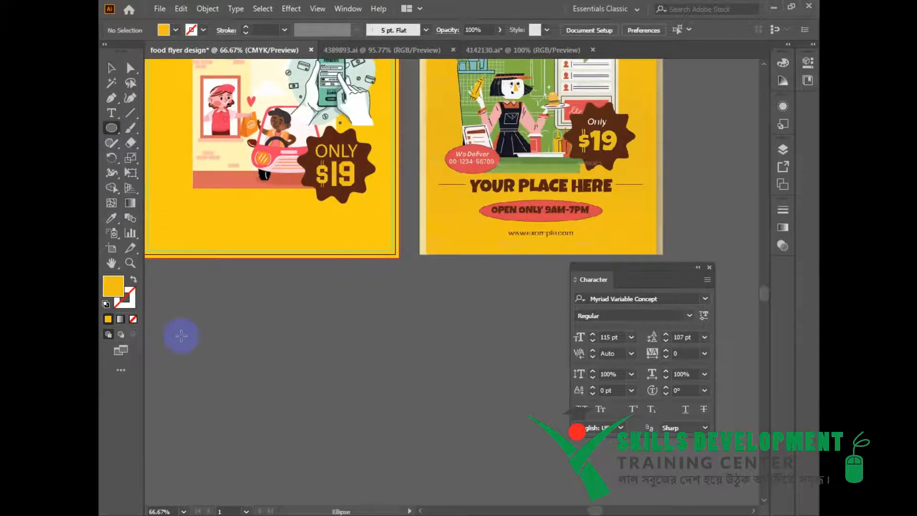
pyautogui.moveTo(275, 371); pyautogui.dragTo(276, 370)
pyautogui.moveTo(242, 325); pyautogui.dragTo(265, 322)
# Step: Add the text We Deliver, scale it down and place it inside the ellipse
pyautogui.press('t')
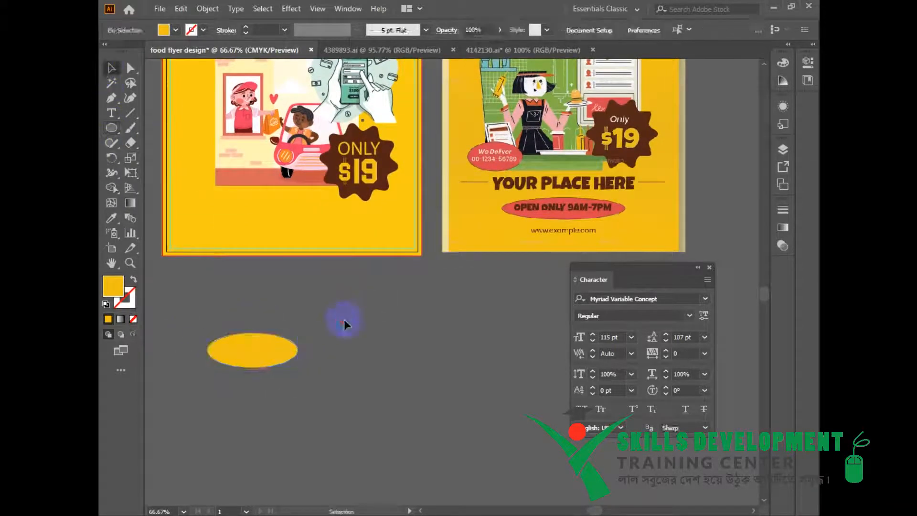
pyautogui.click(383, 334)
pyautogui.write('We Deliver')
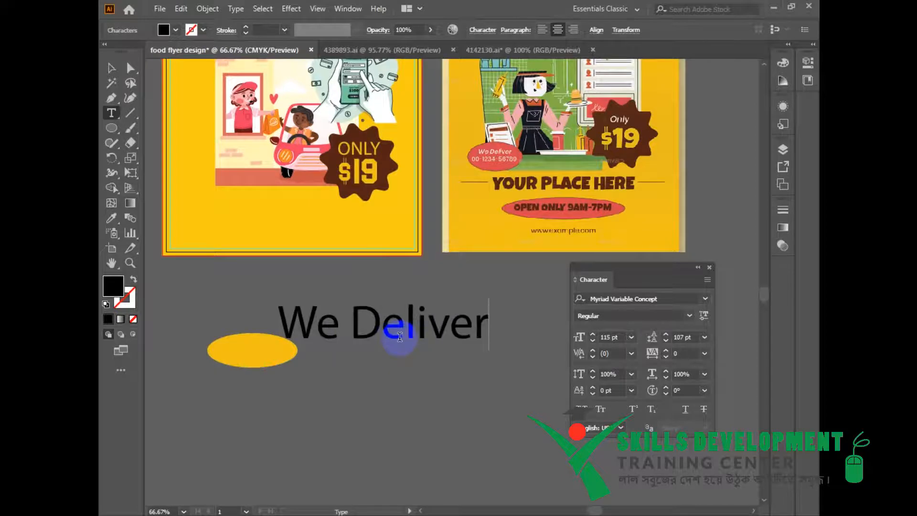
pyautogui.press('Escape')
pyautogui.moveTo(489, 350); pyautogui.dragTo(266, 365)
# Step: Recolour the ellipse with the red sampled from the reference flyer's We Deliver badge
pyautogui.click(266, 363)
pyautogui.click(111, 218)
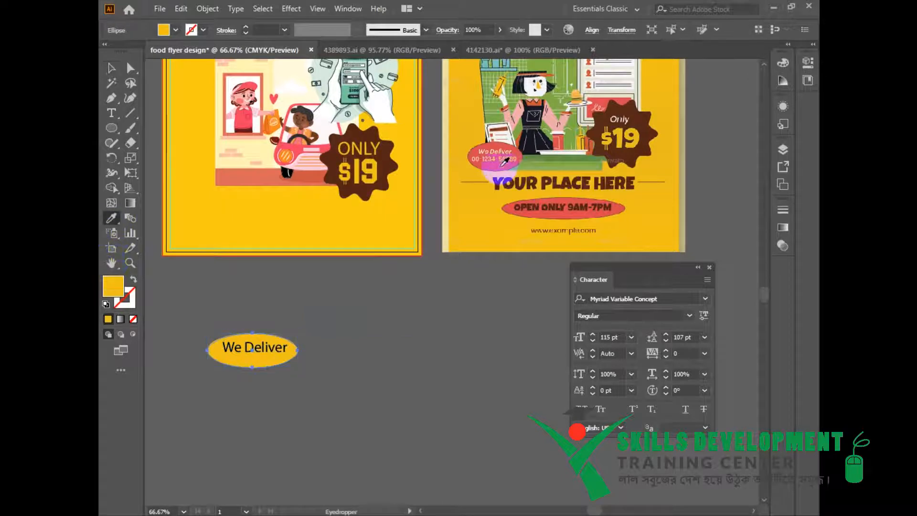
pyautogui.click(504, 163)
pyautogui.click(112, 68)
# Step: Change the fill of the We Deliver text to white
pyautogui.click(267, 348)
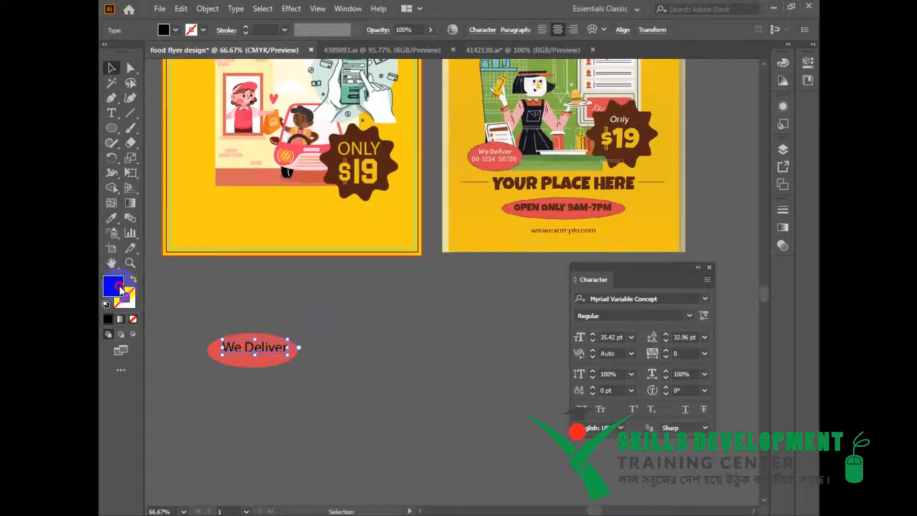
pyautogui.doubleClick(120, 290)
pyautogui.click(264, 310)
pyautogui.click(558, 322)
pyautogui.click(389, 378)
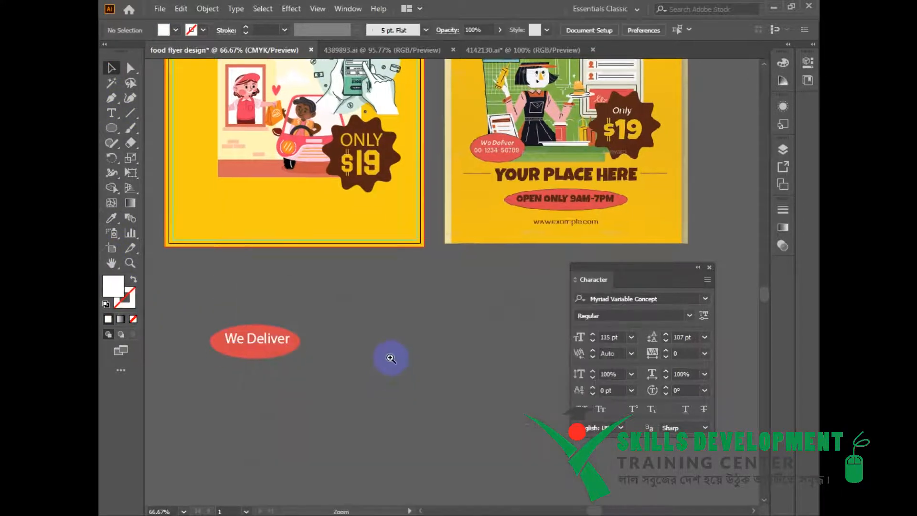
# Step: Add the phone number as a new text line, scale it down and place it under We Deliver in the ellipse
pyautogui.press('t')
pyautogui.click(390, 361)
pyautogui.press('BackSpace')
pyautogui.write('+00 11 22 33 44')
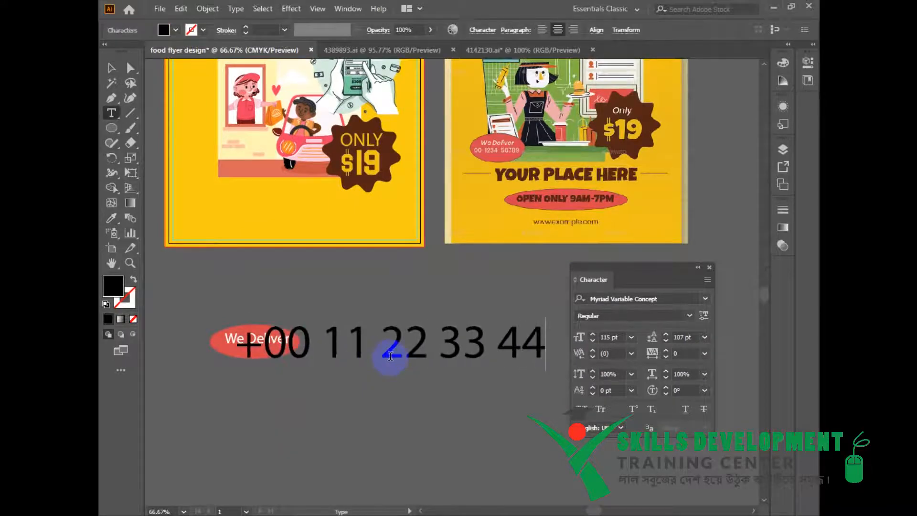
pyautogui.press('Escape')
pyautogui.moveTo(547, 371); pyautogui.dragTo(279, 382)
pyautogui.keyDown('ctrl'); pyautogui.click(306, 337); pyautogui.keyUp('ctrl')
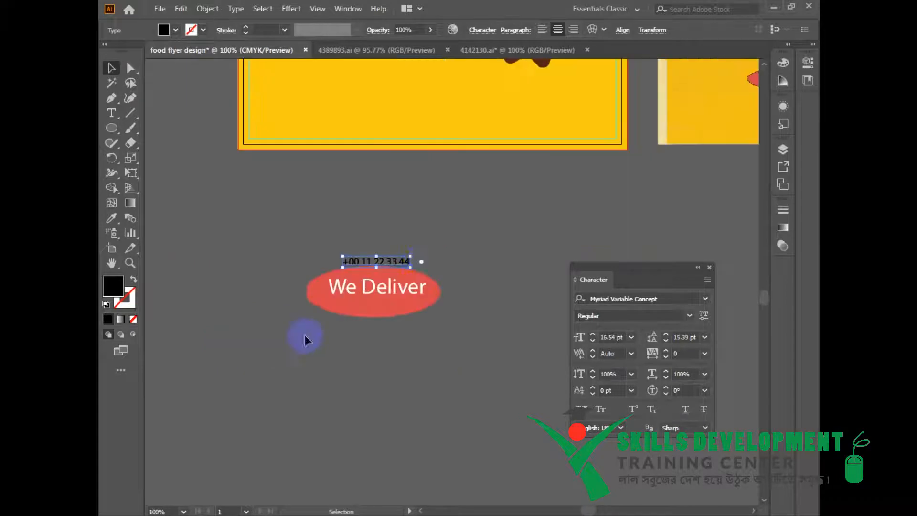
pyautogui.moveTo(379, 302); pyautogui.dragTo(386, 297)
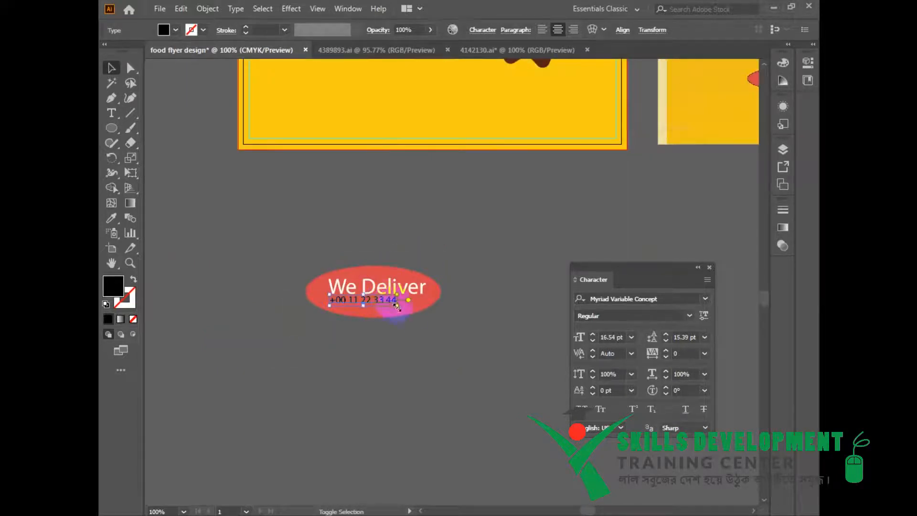
pyautogui.click(438, 323)
# Step: Set the font style of the We Deliver text to Bold
pyautogui.click(403, 298)
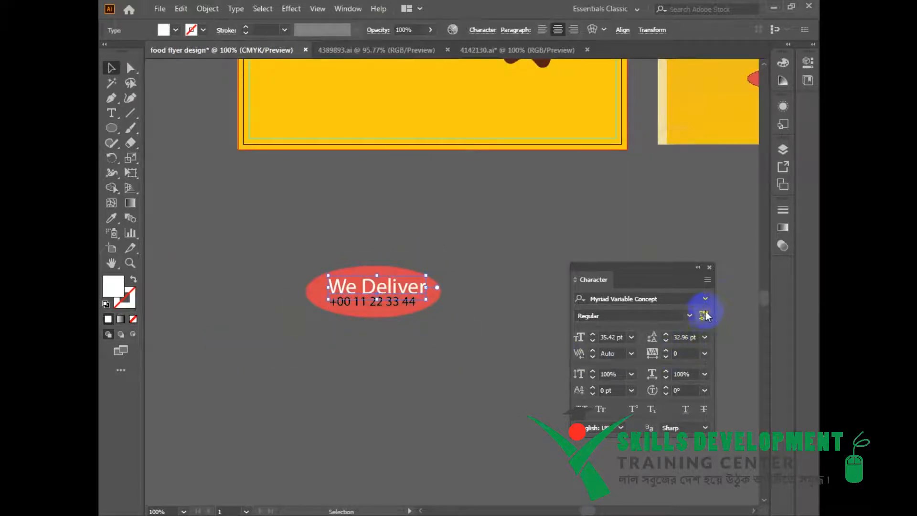
pyautogui.click(689, 316)
pyautogui.click(614, 116)
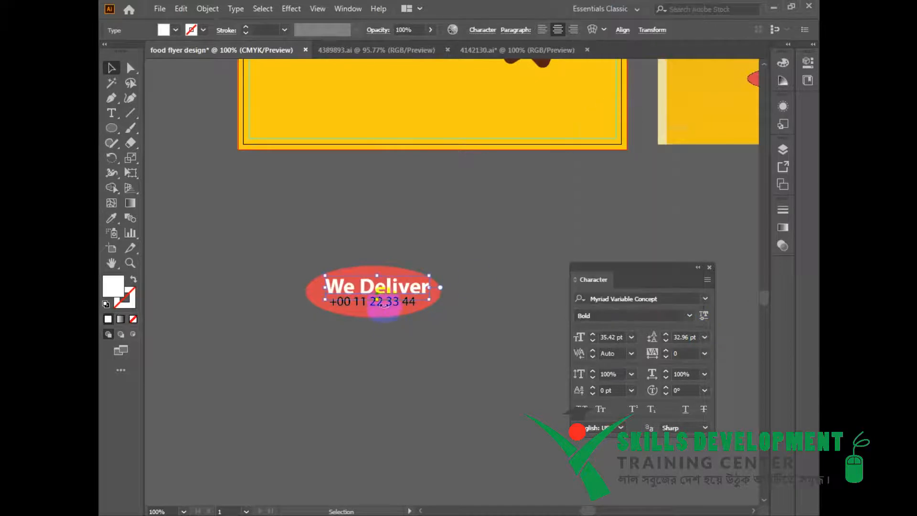
# Step: Enlarge the phone number to nearly the width of We Deliver and centre both texts horizontally with the ellipse
pyautogui.click(385, 304)
pyautogui.keyDown('shift'); pyautogui.click(425, 311); pyautogui.keyUp('shift')
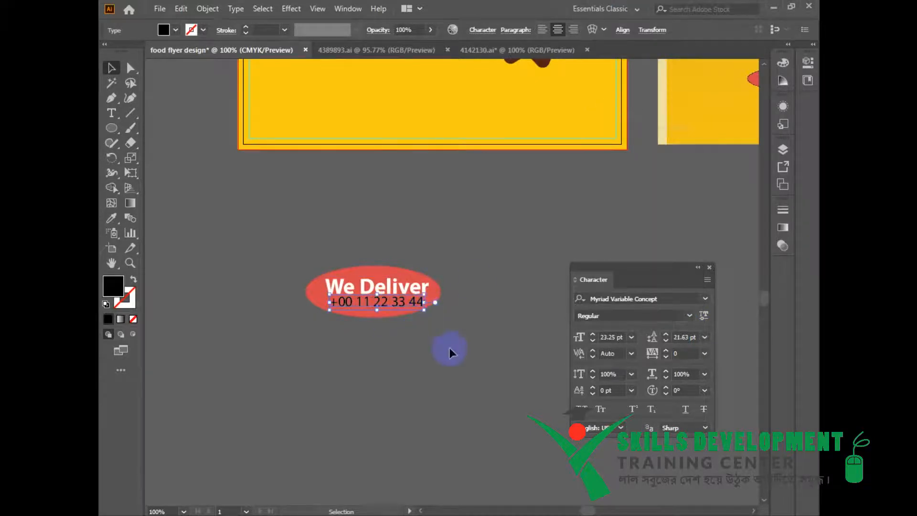
pyautogui.click(489, 48)
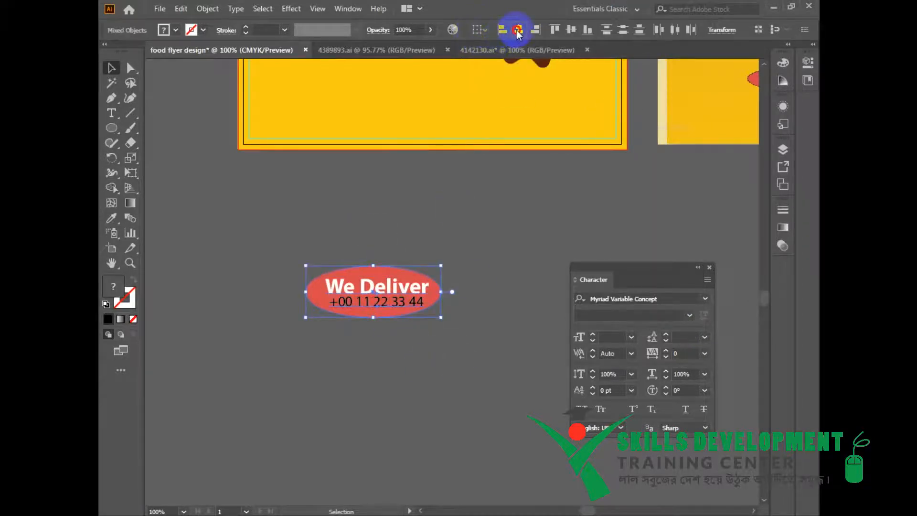
# Step: Change the fill of the phone number to white
pyautogui.click(368, 303)
pyautogui.doubleClick(113, 286)
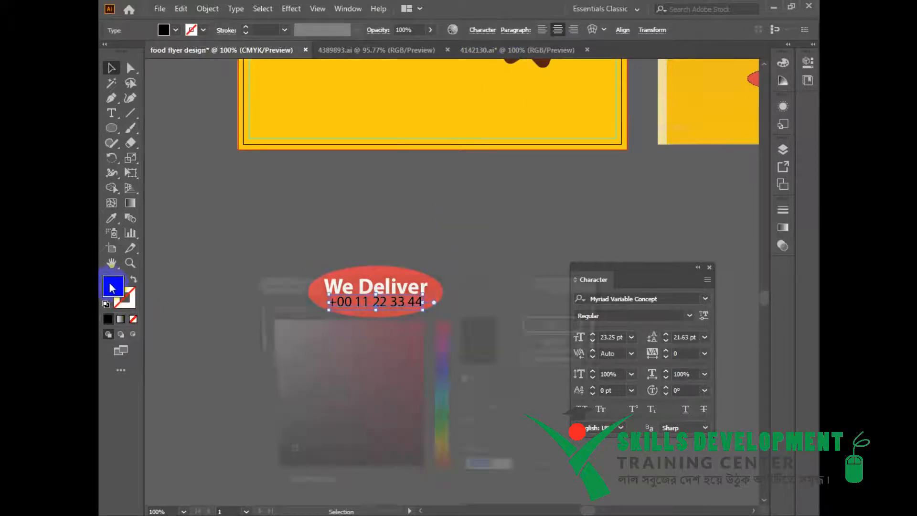
pyautogui.click(264, 304)
pyautogui.click(549, 322)
pyautogui.click(515, 247)
# Step: Group the We Deliver badge, shrink it and place it over the lower-left corner of the flyer's car illustration
pyautogui.moveTo(290, 252); pyautogui.dragTo(481, 360)
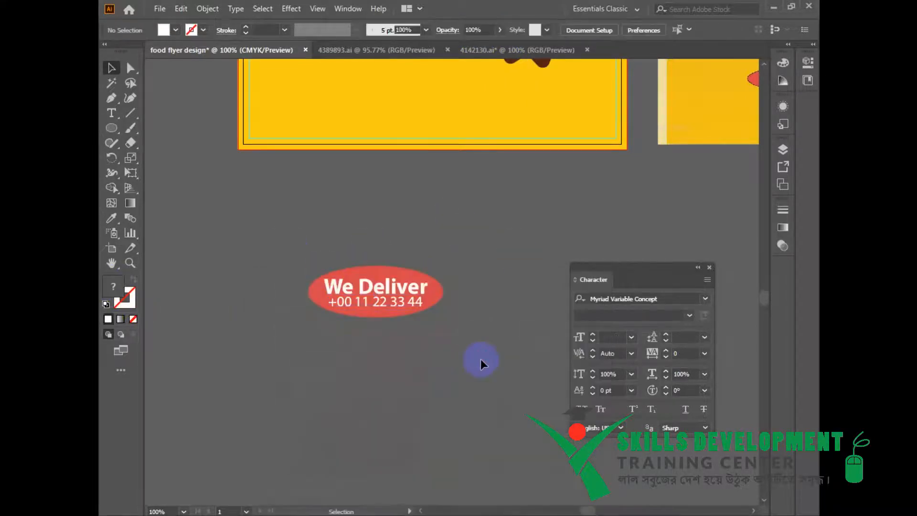
pyautogui.hotkey('ctrl', 'g')
pyautogui.moveTo(444, 318); pyautogui.dragTo(418, 307)
pyautogui.scroll(3, 418, 308)
pyautogui.moveTo(358, 428); pyautogui.dragTo(328, 173)
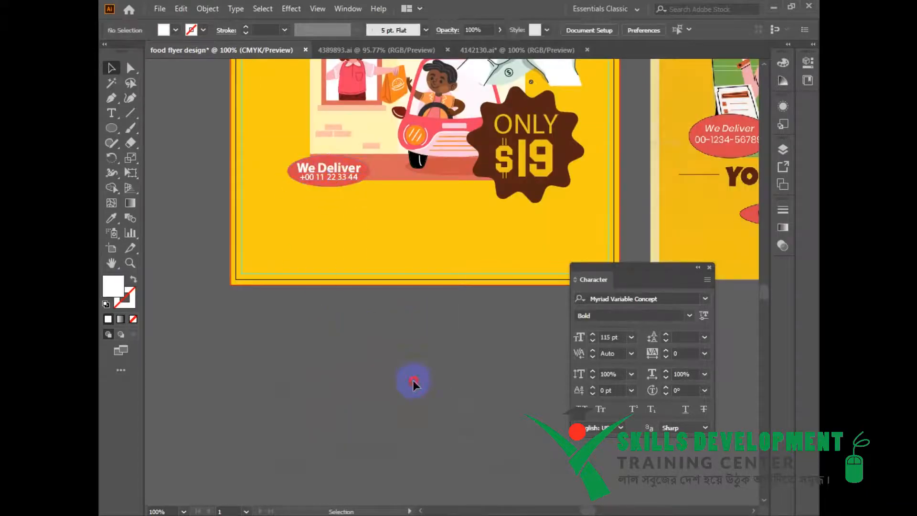
# Step: Enlarge the We Deliver badge slightly at the lower-left corner of the flyer's car illustration
pyautogui.hscroll(3, 412, 381)
pyautogui.moveTo(320, 198); pyautogui.dragTo(315, 224)
pyautogui.click(363, 311)
pyautogui.scroll(2, 362, 311)
pyautogui.moveTo(447, 403); pyautogui.dragTo(395, 325)
pyautogui.keyDown('alt'); pyautogui.click(397, 324); pyautogui.keyUp('alt')
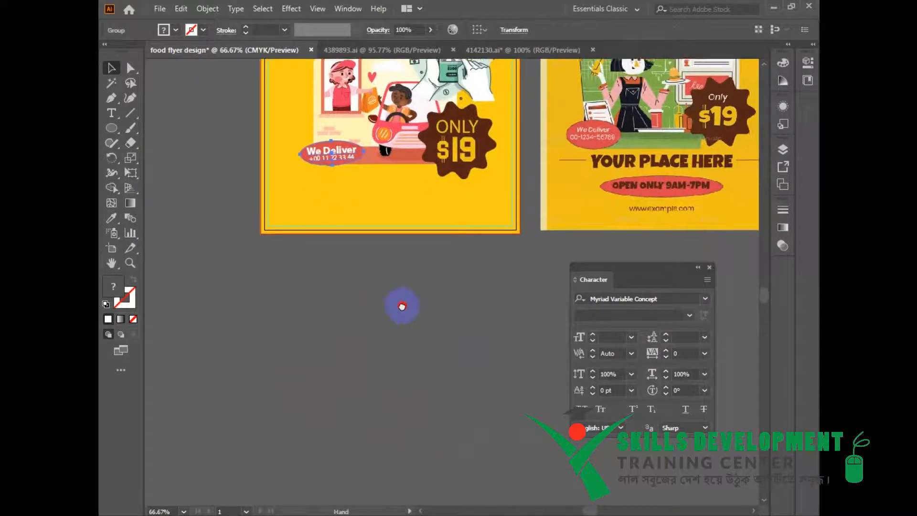
pyautogui.click(457, 317)
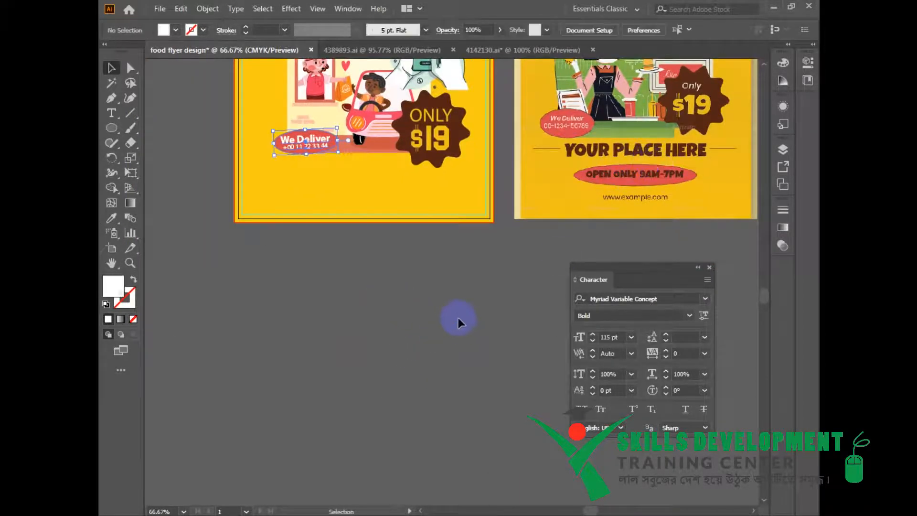
pyautogui.click(313, 149)
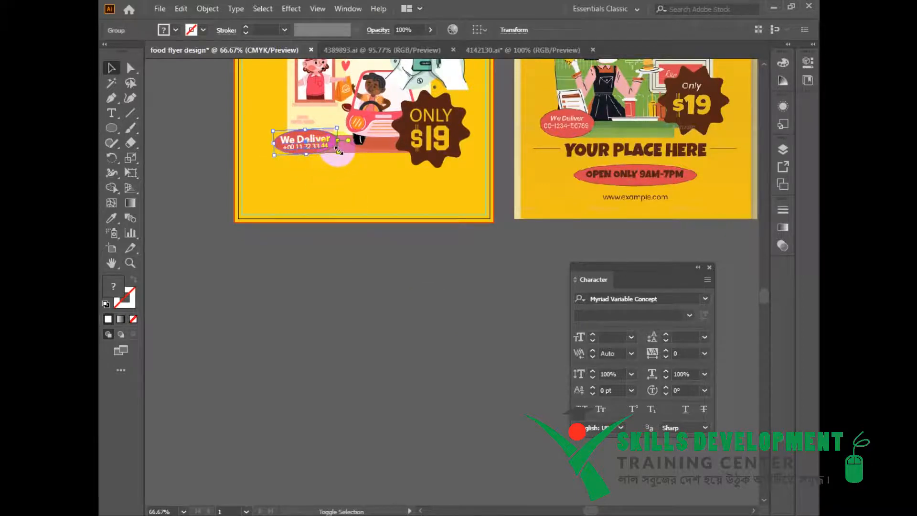
pyautogui.moveTo(338, 154); pyautogui.dragTo(348, 158)
pyautogui.click(439, 302)
# Step: Add the text "your place here" in the empty area below the flyer
pyautogui.press('t')
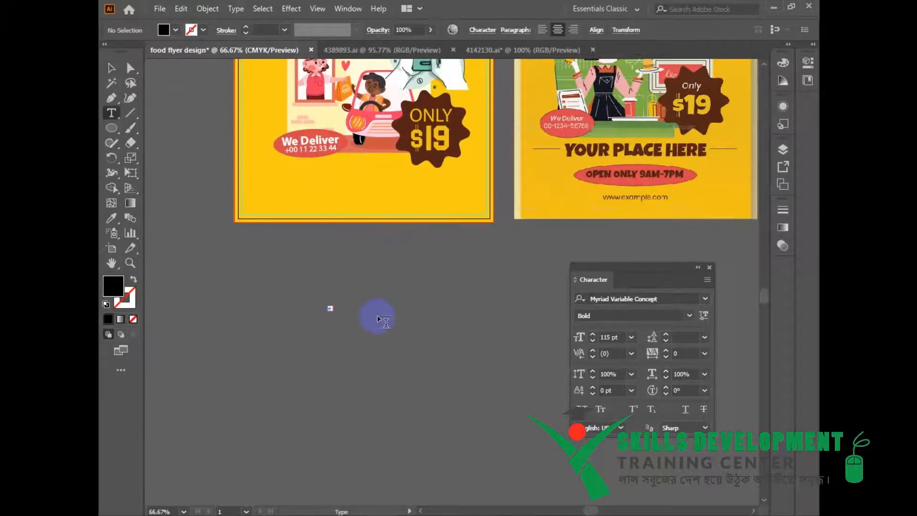
pyautogui.click(329, 310)
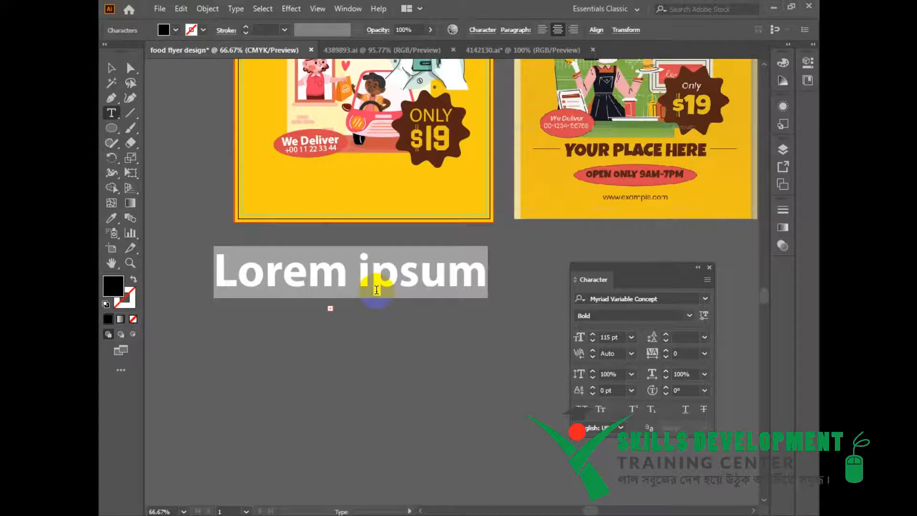
pyautogui.write('your place')
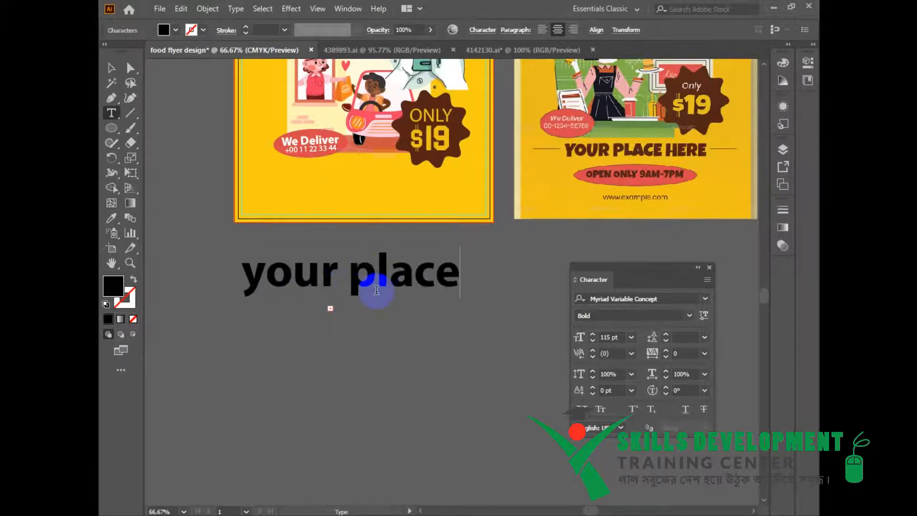
pyautogui.write(' here')
pyautogui.press('Escape')
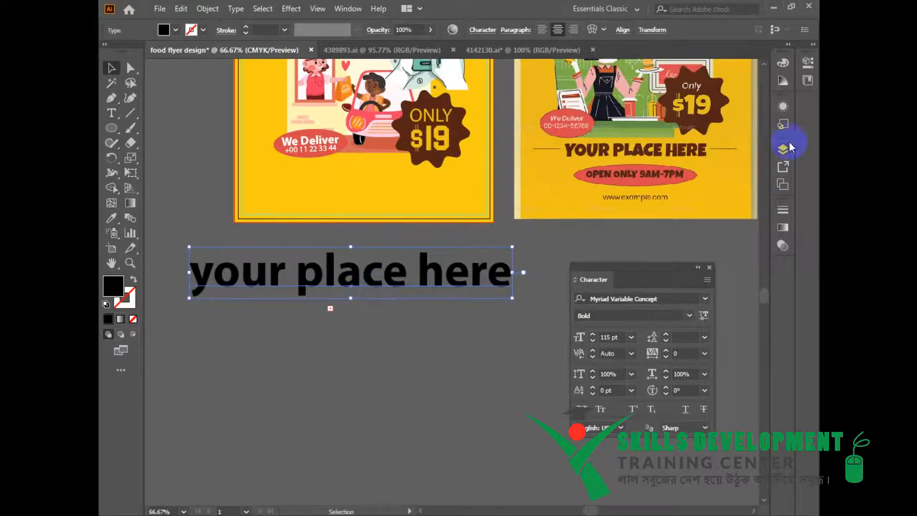
# Step: Convert the "your place here" text to uppercase
pyautogui.moveTo(195, 256)
pyautogui.mouseDown()
pyautogui.moveTo(244, 258)
pyautogui.moveTo(209, 254)
pyautogui.mouseUp()
pyautogui.click(236, 8)
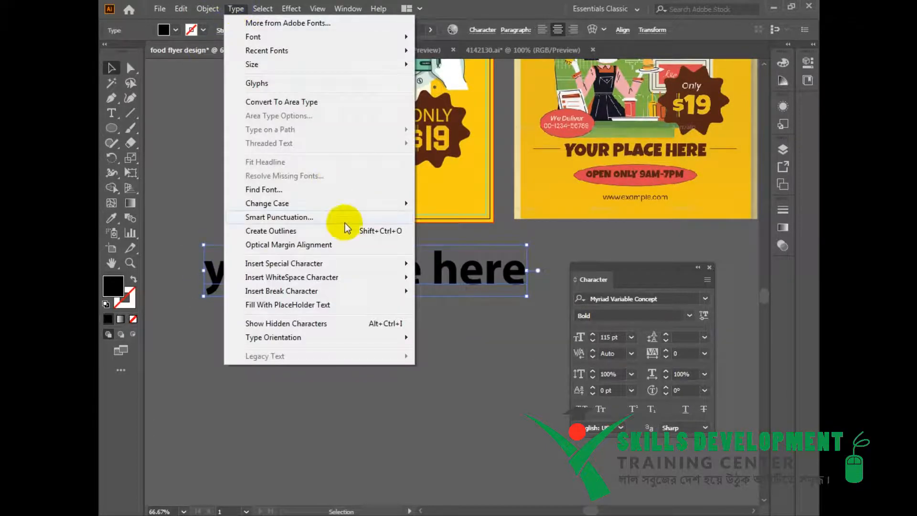
pyautogui.moveTo(359, 203)
pyautogui.click(444, 204)
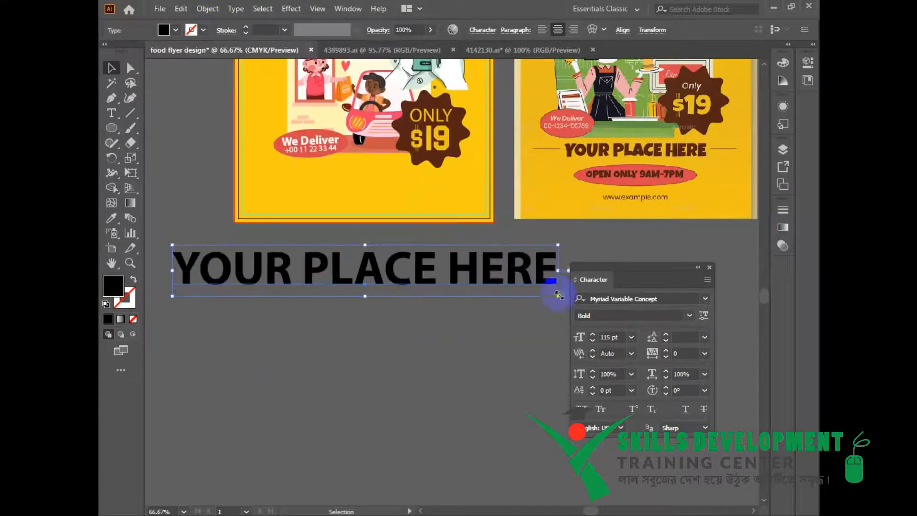
# Step: Shrink the YOUR PLACE HERE text to about 34 pt and place it on the flyer beneath the two badges
pyautogui.moveTo(561, 296); pyautogui.dragTo(445, 205)
pyautogui.click(446, 278)
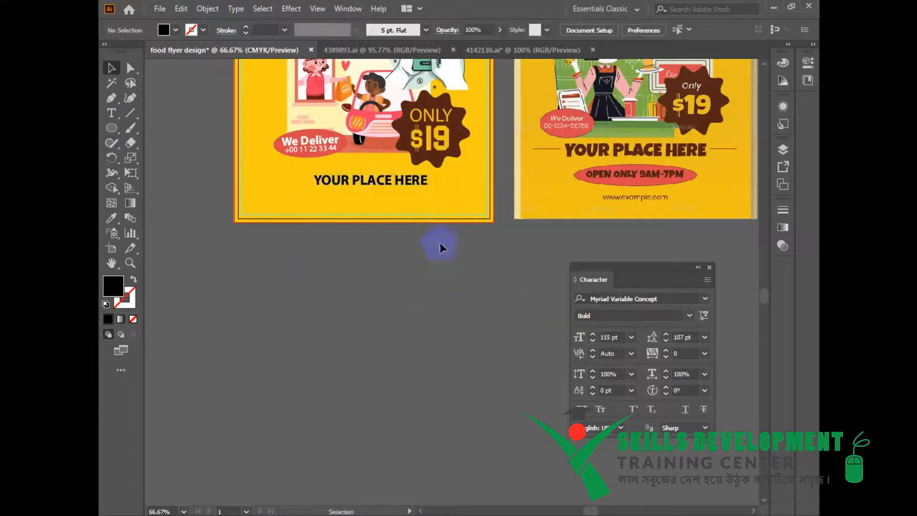
pyautogui.scroll(2, 436, 239)
pyautogui.moveTo(410, 219); pyautogui.dragTo(408, 216)
pyautogui.click(434, 314)
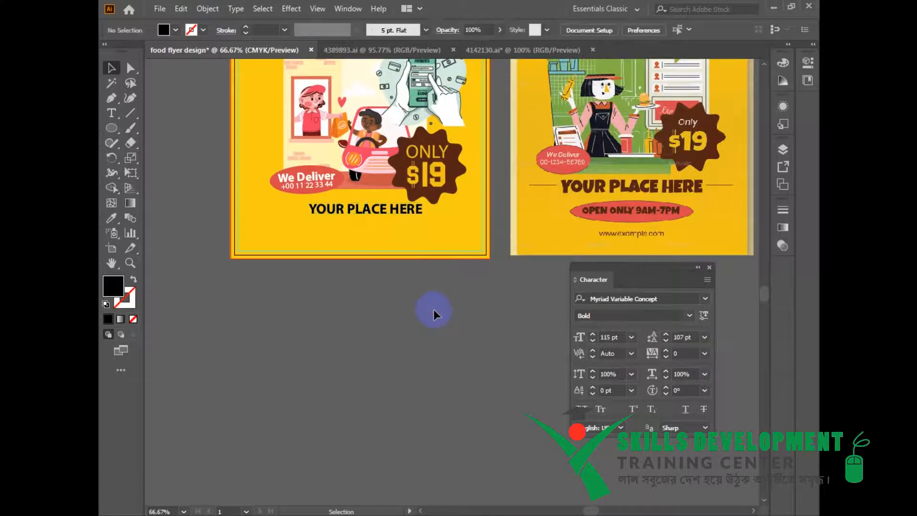
# Step: Draw a short horizontal line just before the YOUR PLACE HERE text, with a 1 pt black stroke and no fill
pyautogui.click(130, 113)
pyautogui.moveTo(279, 204); pyautogui.dragTo(309, 203)
pyautogui.moveTo(411, 231)
pyautogui.mouseDown()
pyautogui.moveTo(301, 234)
pyautogui.moveTo(297, 219)
pyautogui.moveTo(307, 223)
pyautogui.mouseUp()
pyautogui.click(114, 322)
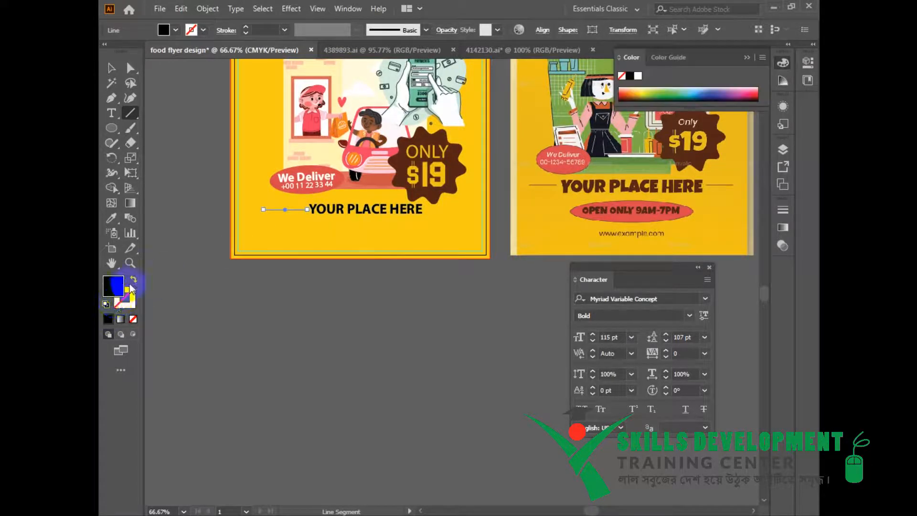
pyautogui.click(135, 281)
pyautogui.click(111, 71)
pyautogui.click(303, 354)
pyautogui.moveTo(303, 354); pyautogui.dragTo(261, 363)
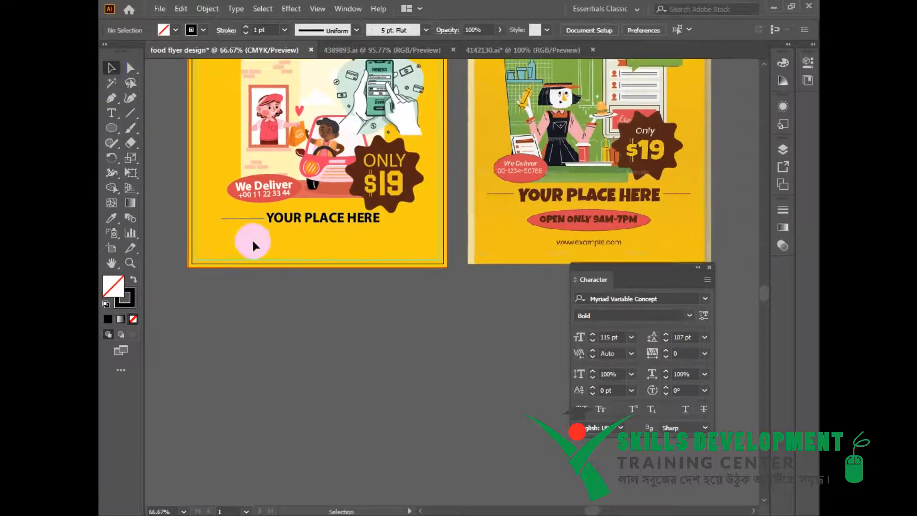
# Step: Copy the line to the other side of YOUR PLACE HERE and group both lines with the text
pyautogui.moveTo(250, 219); pyautogui.dragTo(414, 235)
pyautogui.keyDown('shift'); pyautogui.click(284, 218); pyautogui.keyUp('shift')
pyautogui.hotkey('ctrl', 'g')
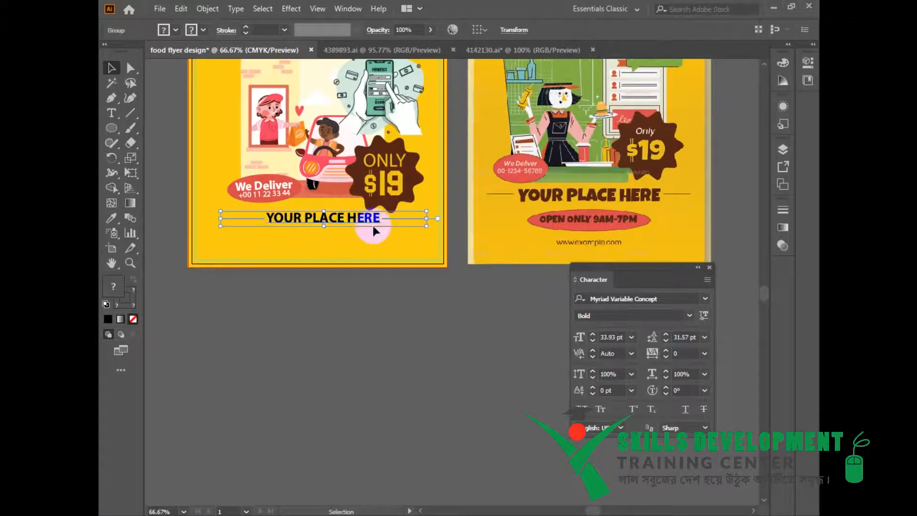
# Step: Centre the YOUR PLACE HERE group horizontally on the artboard
pyautogui.click(479, 28)
pyautogui.click(490, 73)
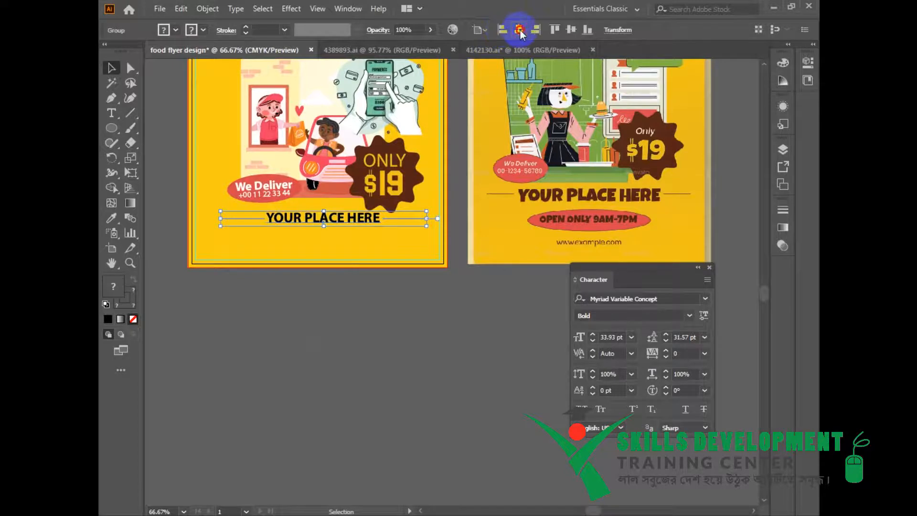
pyautogui.click(519, 29)
pyautogui.click(458, 291)
pyautogui.scroll(-1, 455, 285)
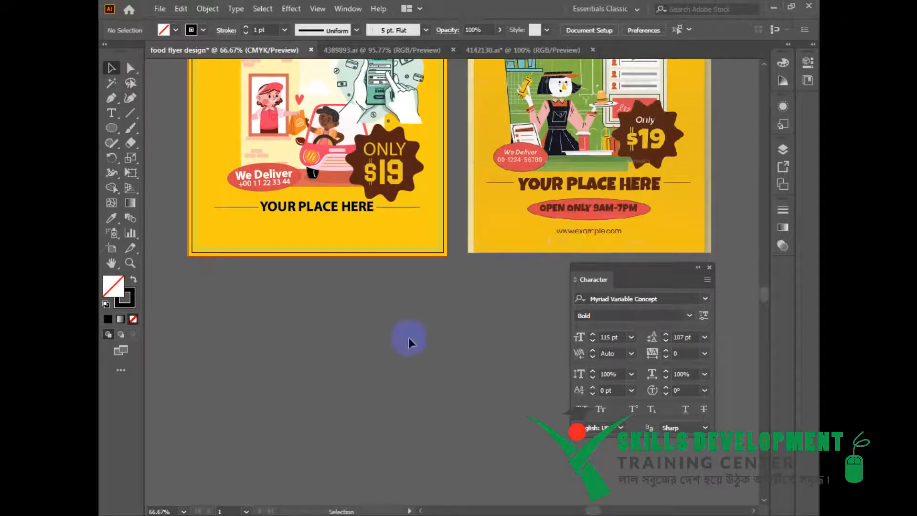
# Step: Add the text "open only 9am-7pm" in the empty area below the flyer
pyautogui.press('t')
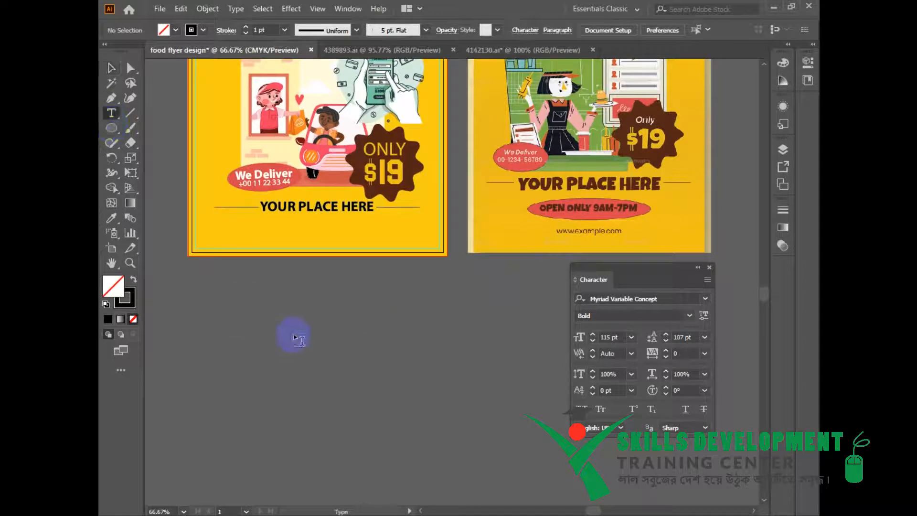
pyautogui.click(302, 325)
pyautogui.write('open o')
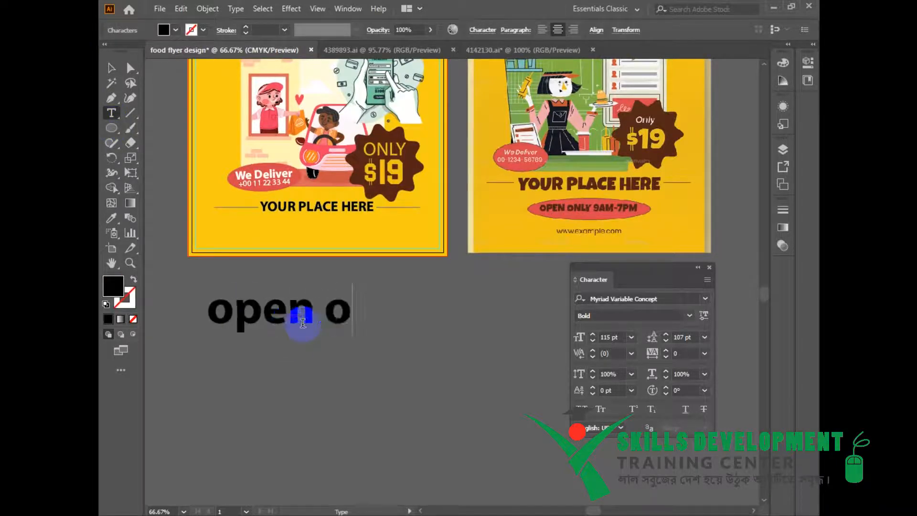
pyautogui.write('nly 9ap')
pyautogui.press('BackSpace')
pyautogui.write('m')
pyautogui.press('BackSpace')
pyautogui.write('-')
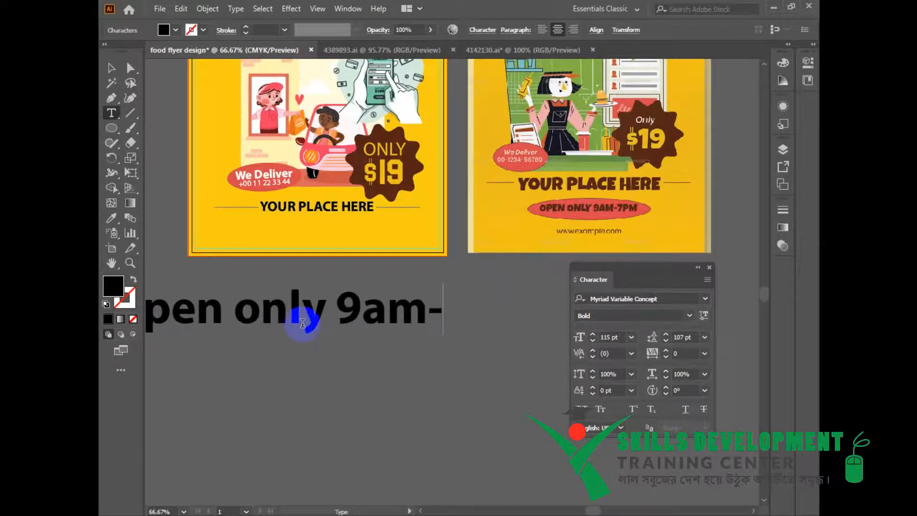
pyautogui.write('7pm')
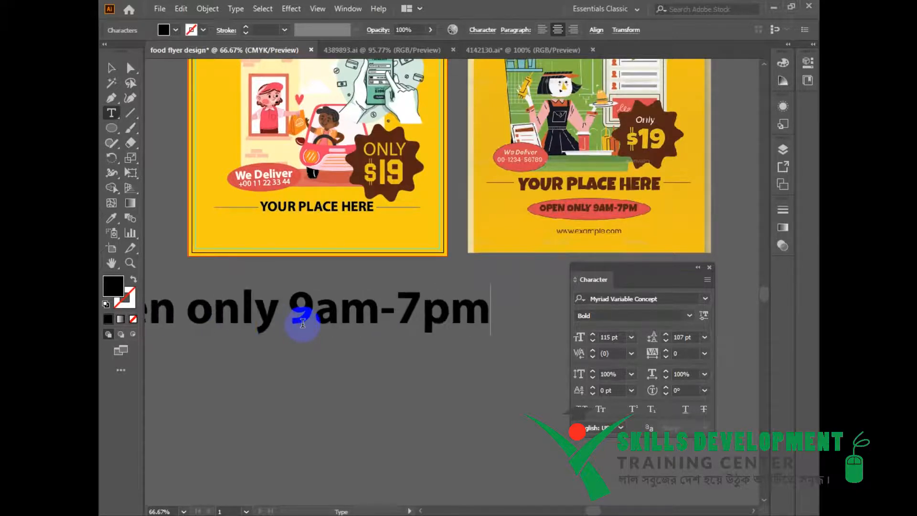
pyautogui.press('Escape')
# Step: Shrink the opening-hours text to about 22 pt beneath YOUR PLACE HERE and convert it to uppercase
pyautogui.moveTo(489, 333); pyautogui.dragTo(356, 238)
pyautogui.click(208, 8)
pyautogui.moveTo(238, 13)
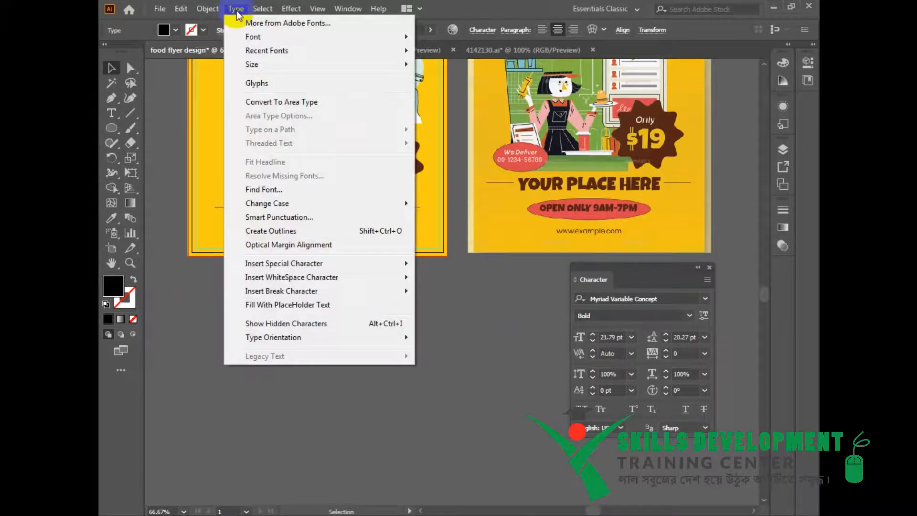
pyautogui.moveTo(392, 203)
pyautogui.click(459, 202)
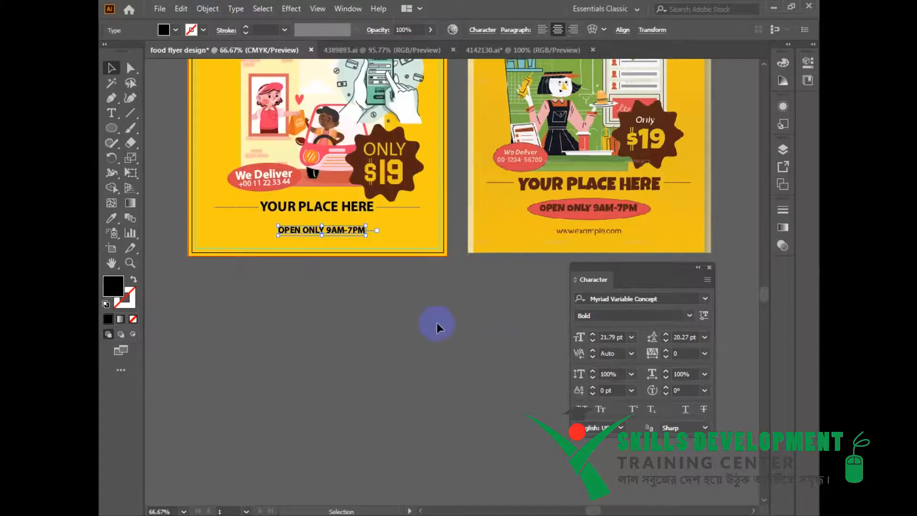
pyautogui.click(437, 322)
pyautogui.scroll(-1, 478, 315)
# Step: Draw a wide, flat ellipse over the opening-hours text and fill it with the red sampled from the reference flyer's ellipse
pyautogui.click(111, 127)
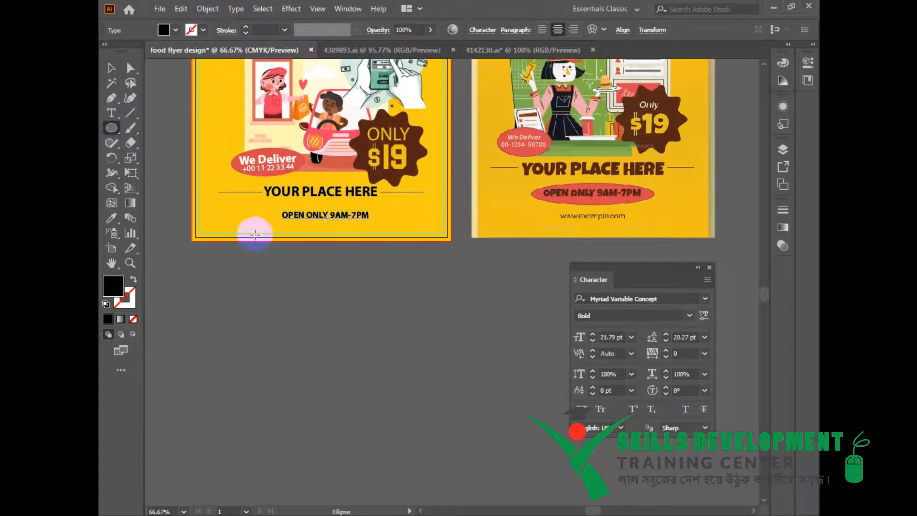
pyautogui.moveTo(454, 256); pyautogui.dragTo(421, 223)
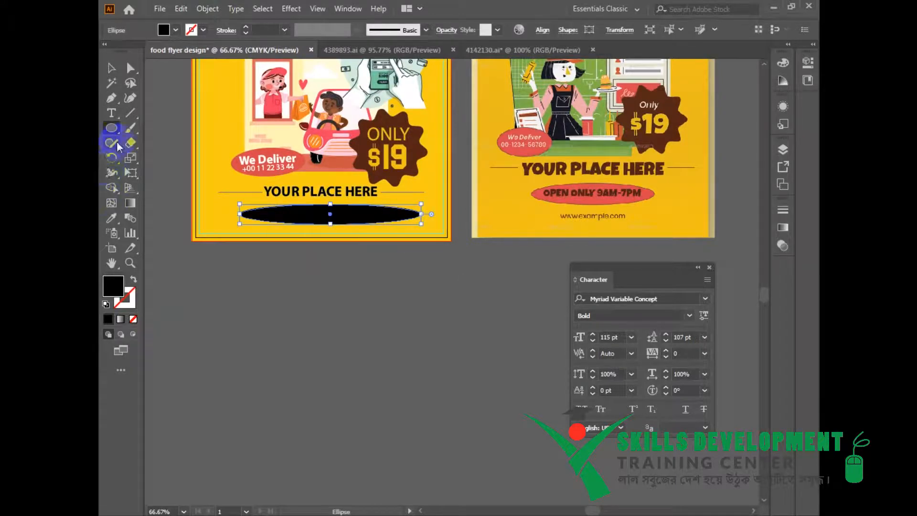
pyautogui.click(113, 218)
pyautogui.click(550, 192)
pyautogui.press('v')
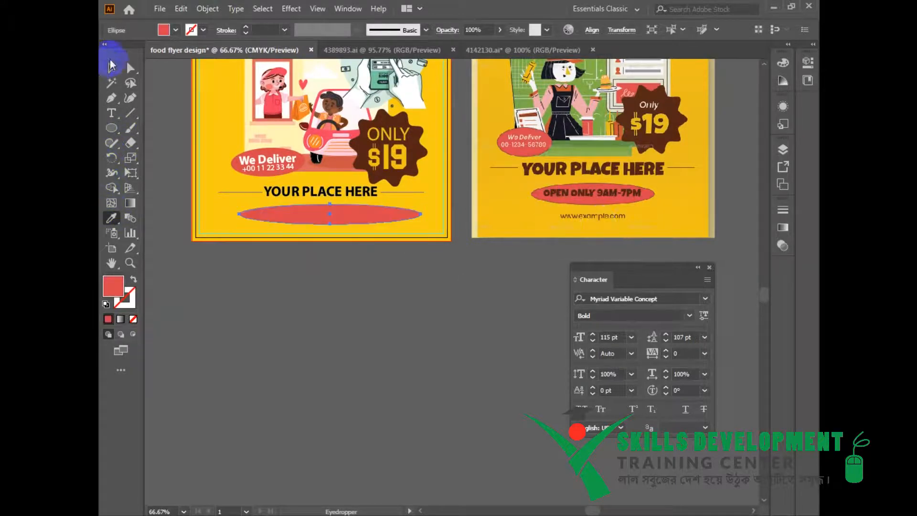
# Step: Send the red ellipse behind the OPEN ONLY 9AM-7PM text and centre both horizontally on the artboard
pyautogui.hotkey('ctrl', '+')
pyautogui.hotkey('ctrl', '+')
pyautogui.moveTo(525, 275); pyautogui.dragTo(461, 274)
pyautogui.hotkey('ctrl', '[')
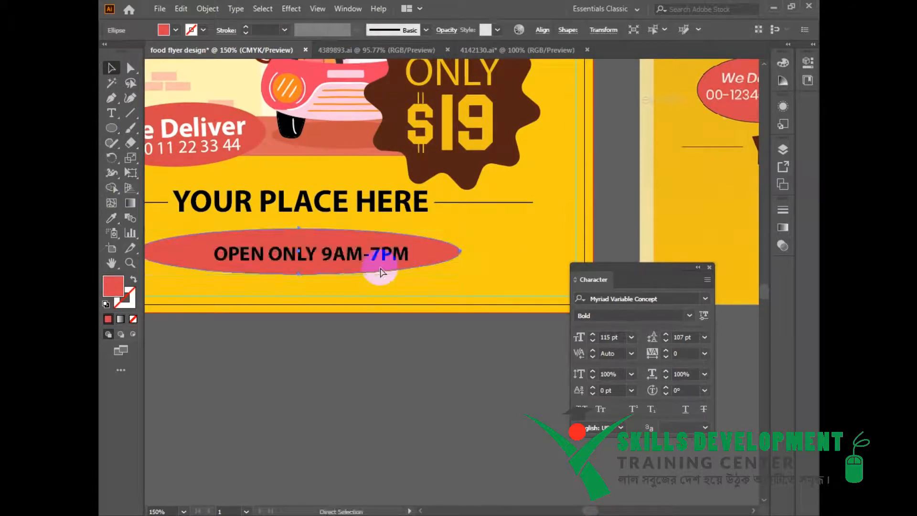
pyautogui.click(382, 260)
pyautogui.keyDown('shift'); pyautogui.click(430, 256); pyautogui.keyUp('shift')
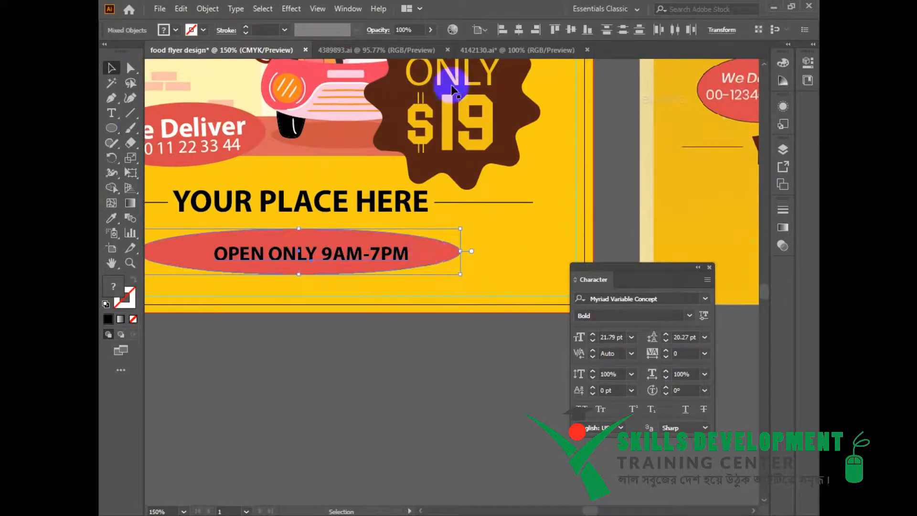
pyautogui.click(519, 30)
pyautogui.hotkey('ctrl', '-')
pyautogui.moveTo(398, 284); pyautogui.dragTo(346, 268)
# Step: Set the font of the OPEN ONLY 9AM-7PM text to Cooper Black
pyautogui.click(328, 246)
pyautogui.click(706, 300)
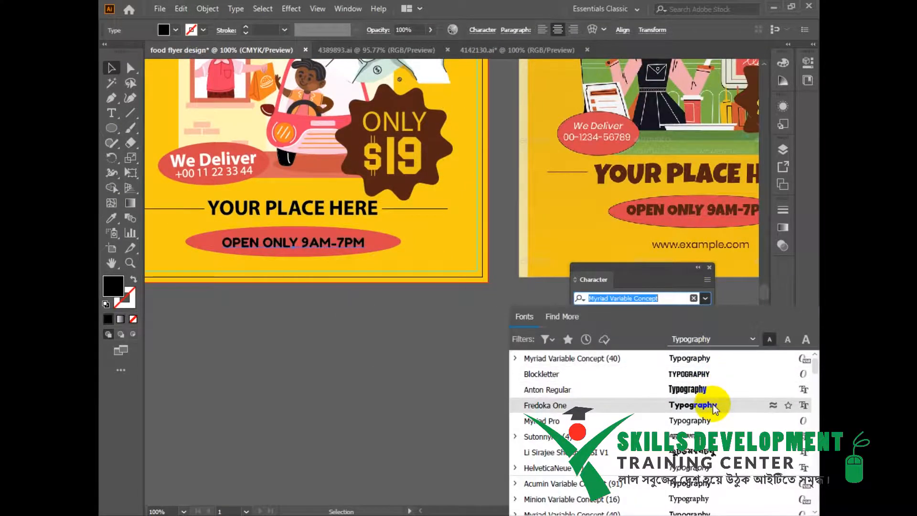
pyautogui.scroll(-6, 715, 408)
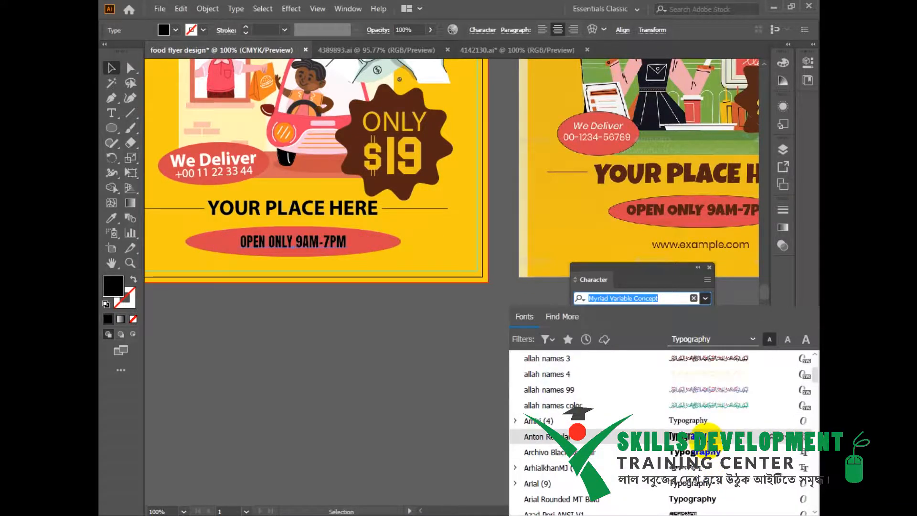
pyautogui.scroll(-5, 706, 432)
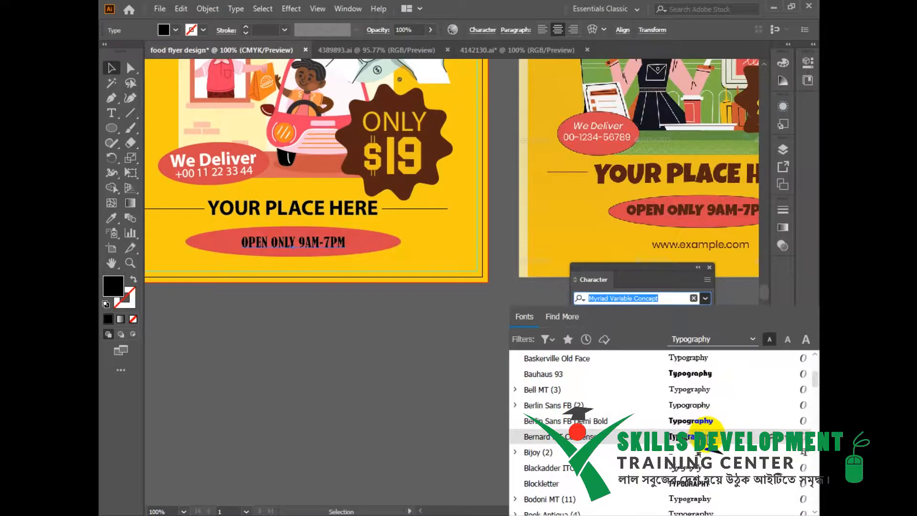
pyautogui.scroll(-3, 707, 433)
pyautogui.scroll(-6, 712, 476)
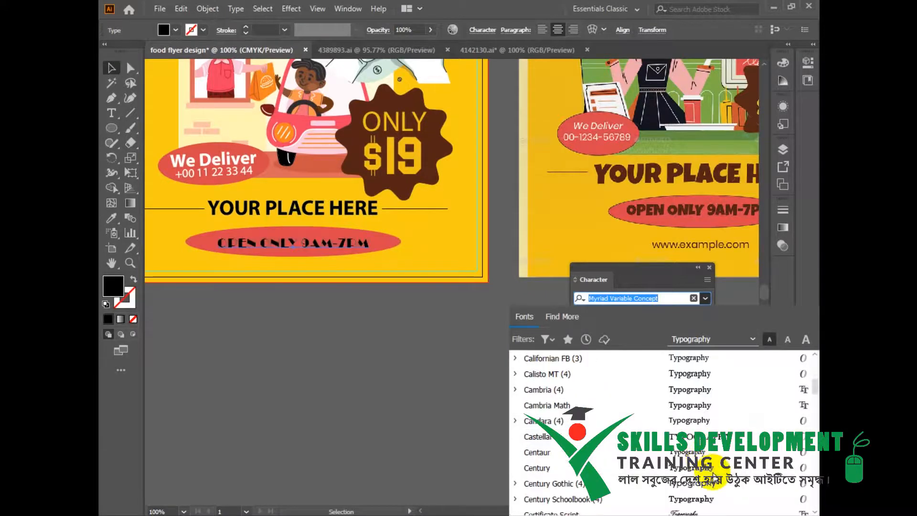
pyautogui.click(720, 499)
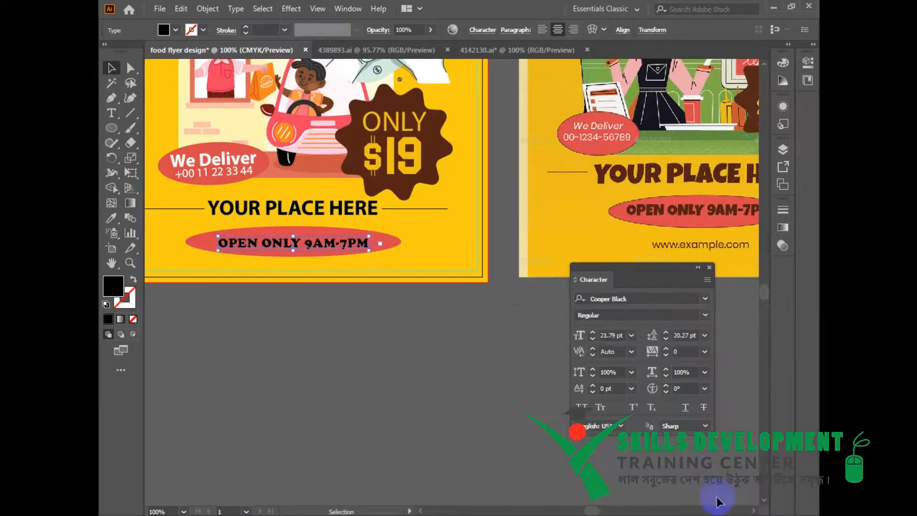
# Step: Colour the OPEN ONLY 9AM-7PM text with the dark brown sampled from the reference flyer's opening-hours text
pyautogui.click(407, 366)
pyautogui.press('y')
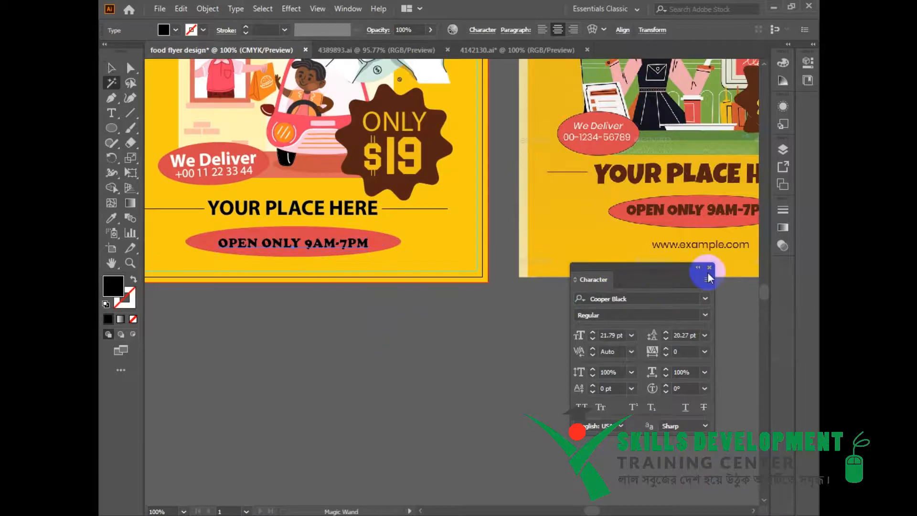
pyautogui.press('i')
pyautogui.click(686, 203)
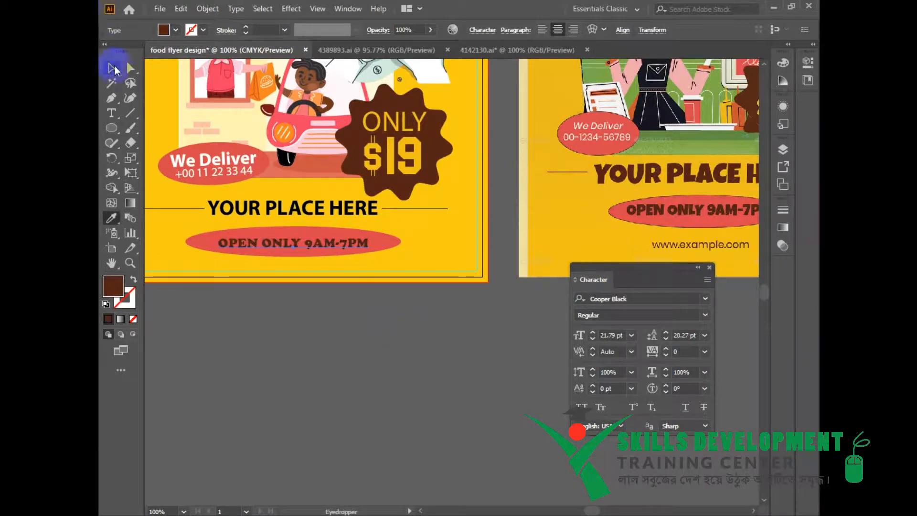
pyautogui.click(113, 68)
# Step: Group the opening-hours text with its red ellipse and shrink the group about its centre
pyautogui.click(316, 243)
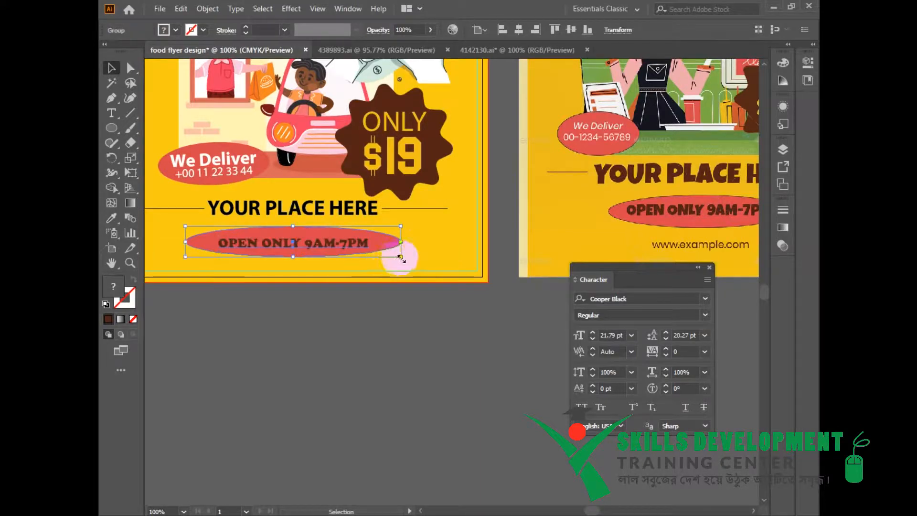
pyautogui.moveTo(402, 257); pyautogui.dragTo(364, 257)
pyautogui.click(403, 306)
pyautogui.scroll(-2, 440, 286)
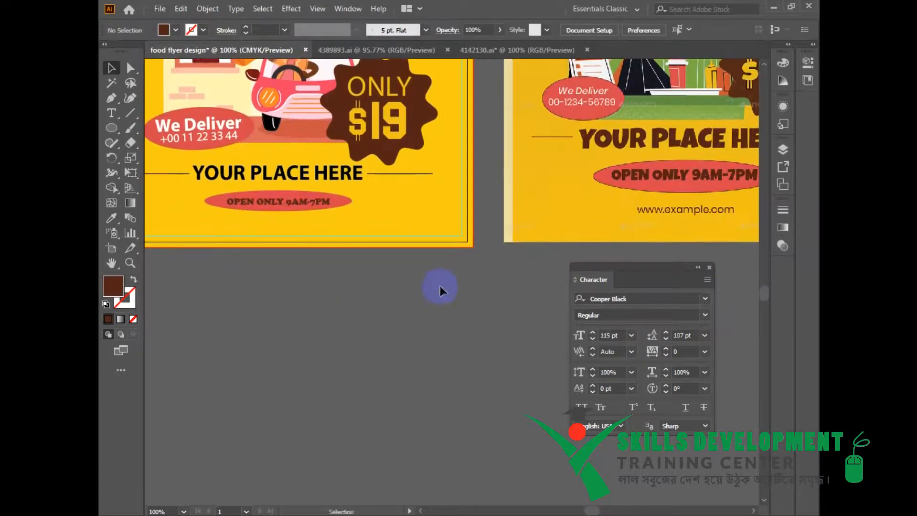
pyautogui.press('t')
pyautogui.click(251, 299)
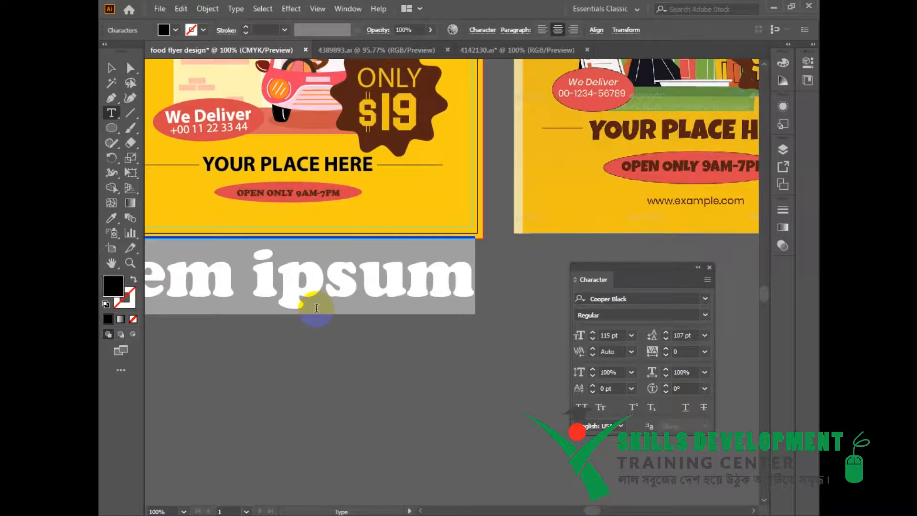
pyautogui.write('www.website')
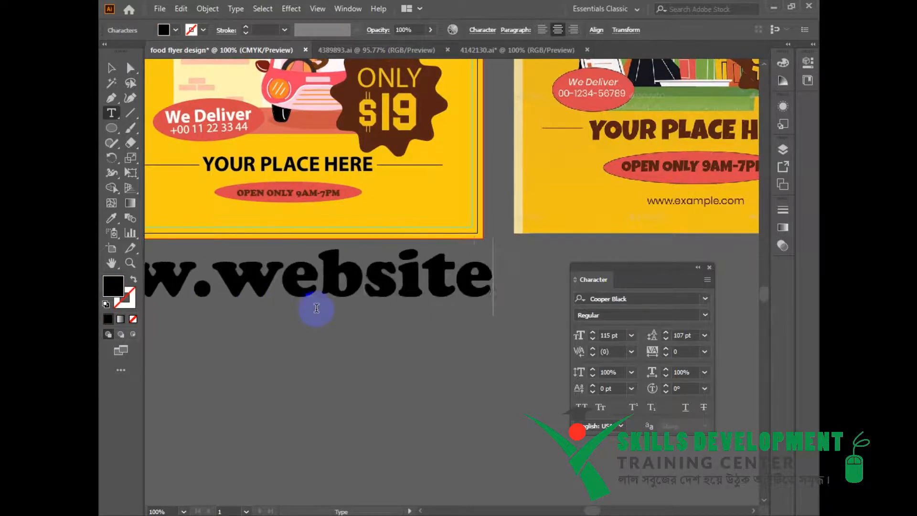
pyautogui.write('.com')
pyautogui.press('Escape')
pyautogui.click(709, 269)
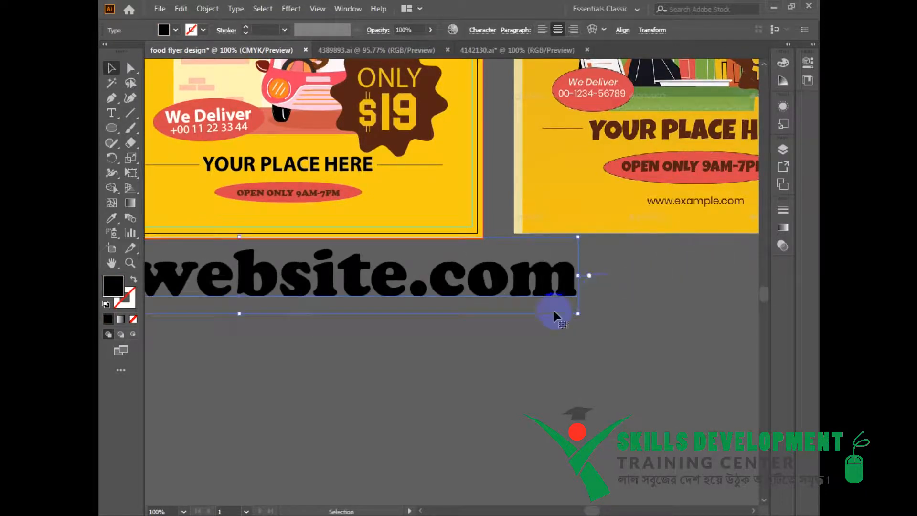
pyautogui.moveTo(578, 313); pyautogui.dragTo(313, 218)
# Step: Set the website text's font to Blockletter and its tracking to 200
pyautogui.click(482, 30)
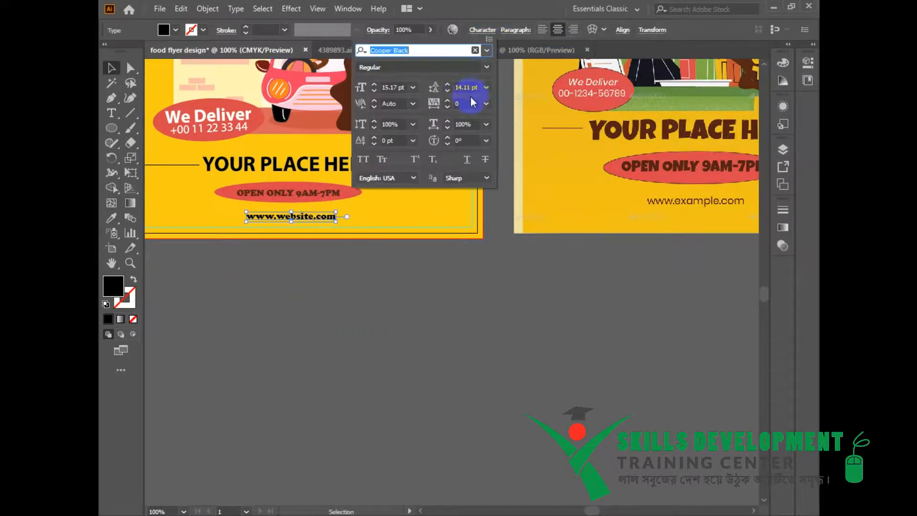
pyautogui.click(486, 51)
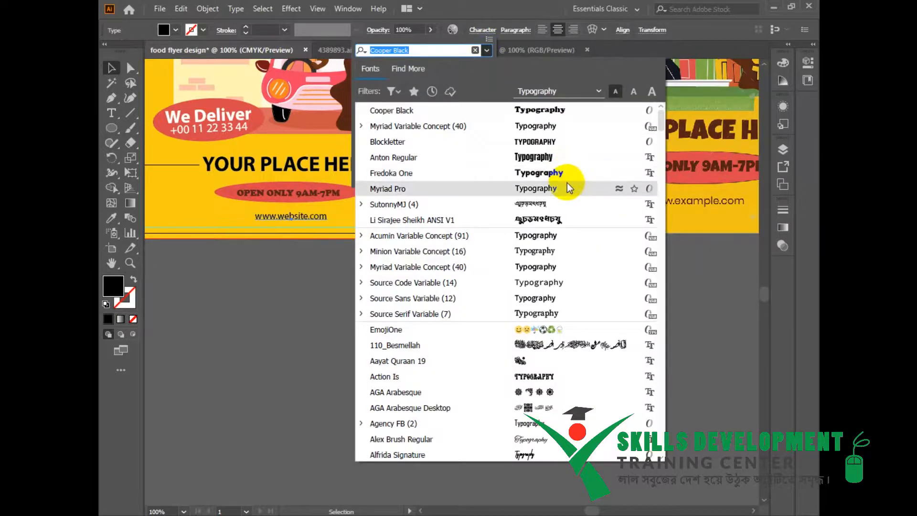
pyautogui.click(562, 142)
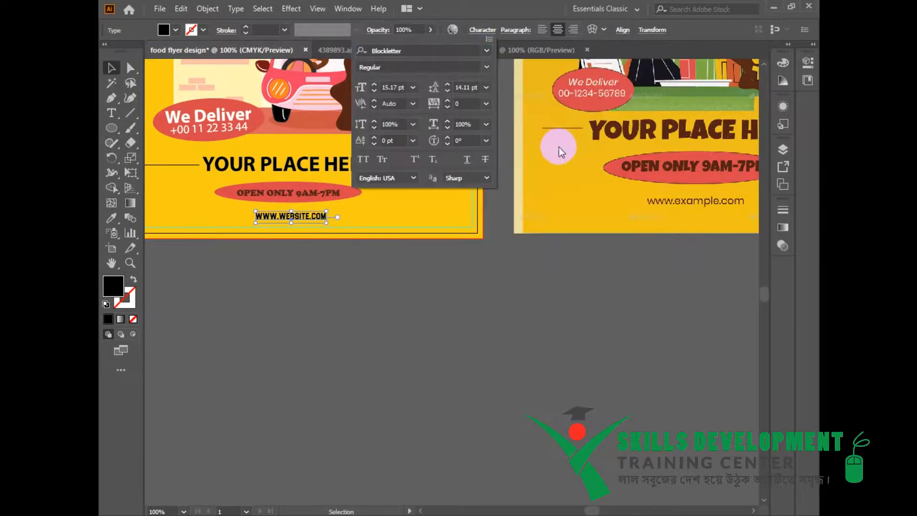
pyautogui.click(460, 105)
pyautogui.write('200')
pyautogui.press('Return')
pyautogui.click(391, 320)
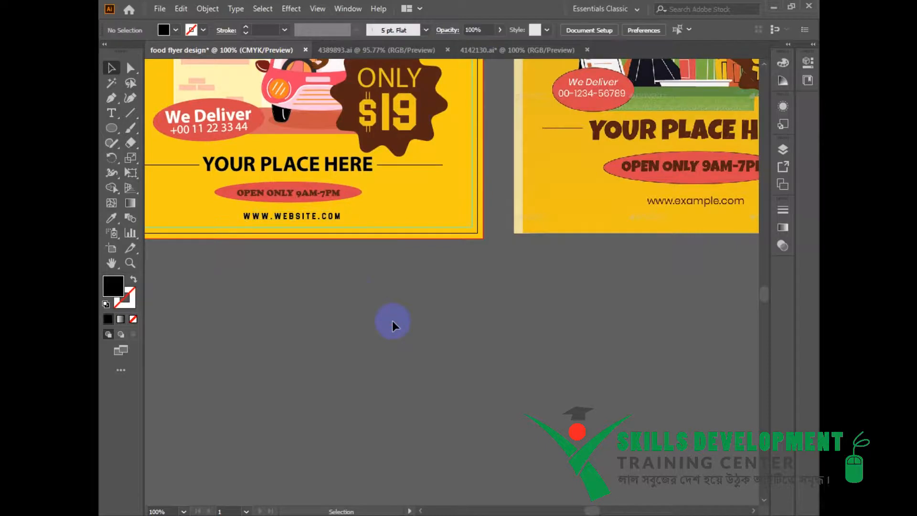
# Step: Align the place text with its side lines, the opening-hours badge and the website text on a common horizontal centre
pyautogui.scroll(1, 383, 305)
pyautogui.moveTo(374, 293); pyautogui.dragTo(340, 165)
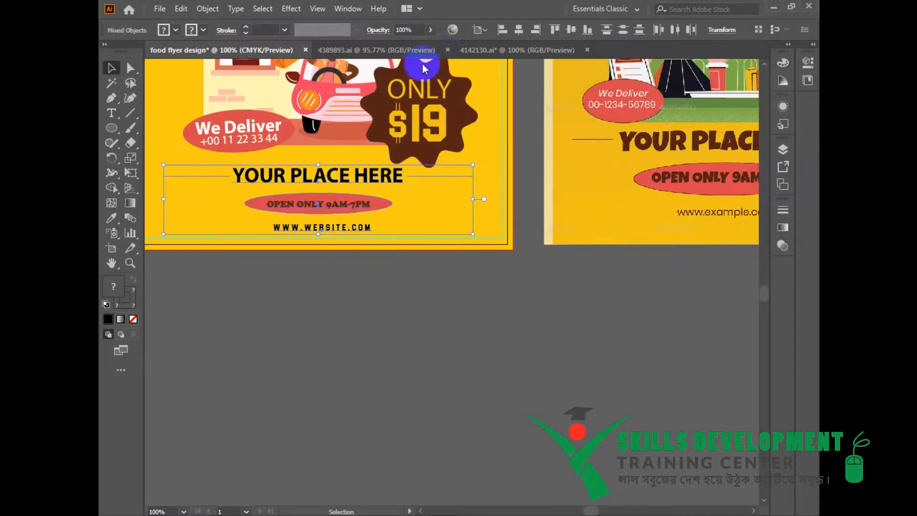
pyautogui.click(519, 33)
pyautogui.click(429, 305)
# Step: Fill the website text with the dark maroon #2d020e
pyautogui.click(337, 228)
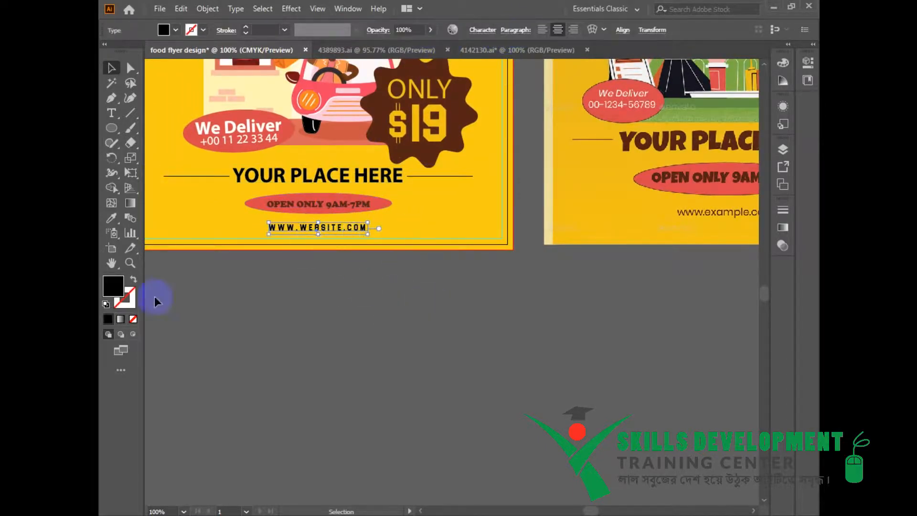
pyautogui.doubleClick(110, 287)
pyautogui.click(438, 313)
pyautogui.click(415, 446)
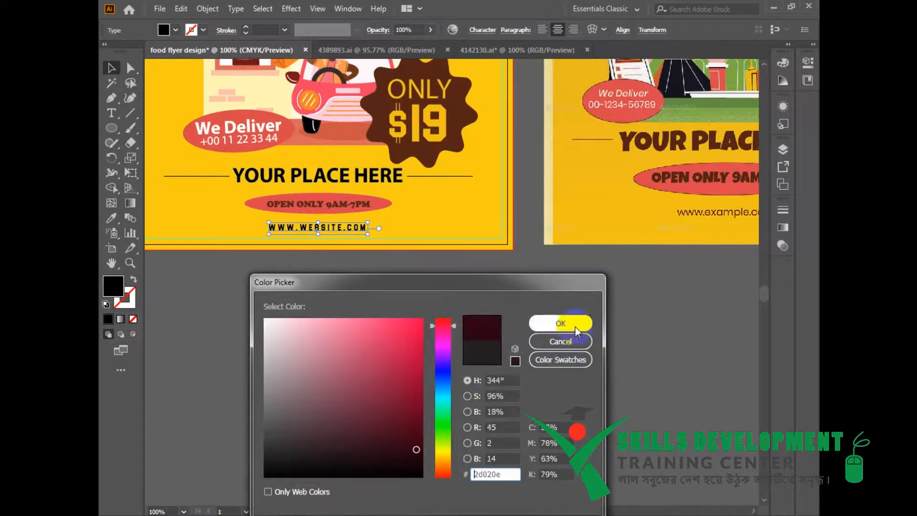
pyautogui.click(557, 321)
pyautogui.click(499, 361)
# Step: Select the flyer's headline, illustrations, badges and footer text together and align them on a common horizontal centre
pyautogui.scroll(-1, 492, 295)
pyautogui.scroll(4, 465, 243)
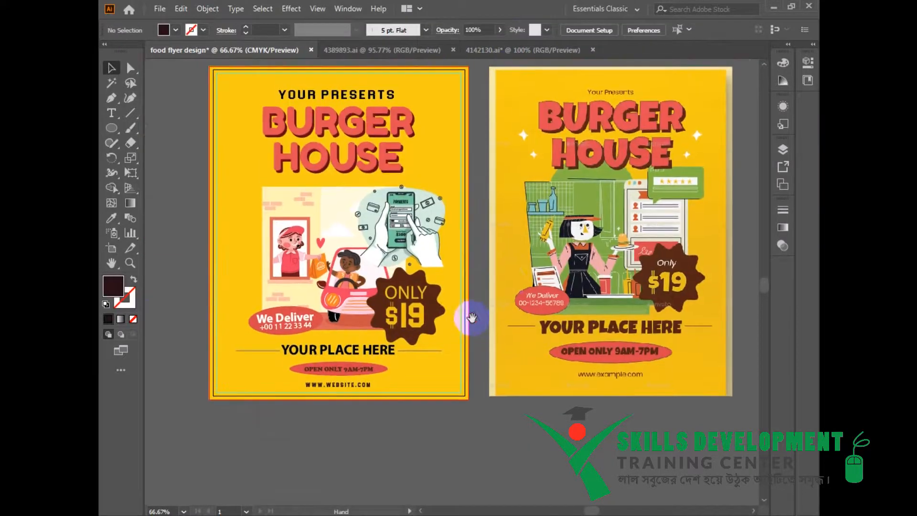
pyautogui.click(322, 270)
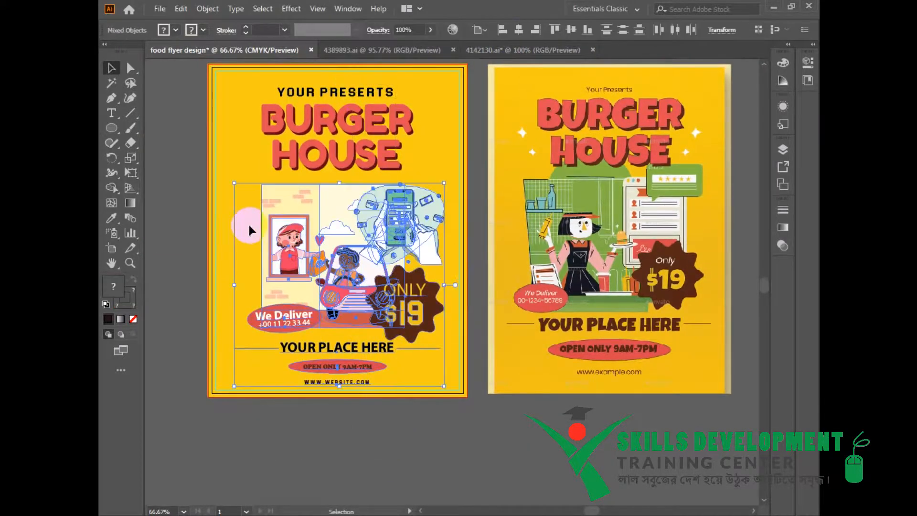
pyautogui.click(408, 170)
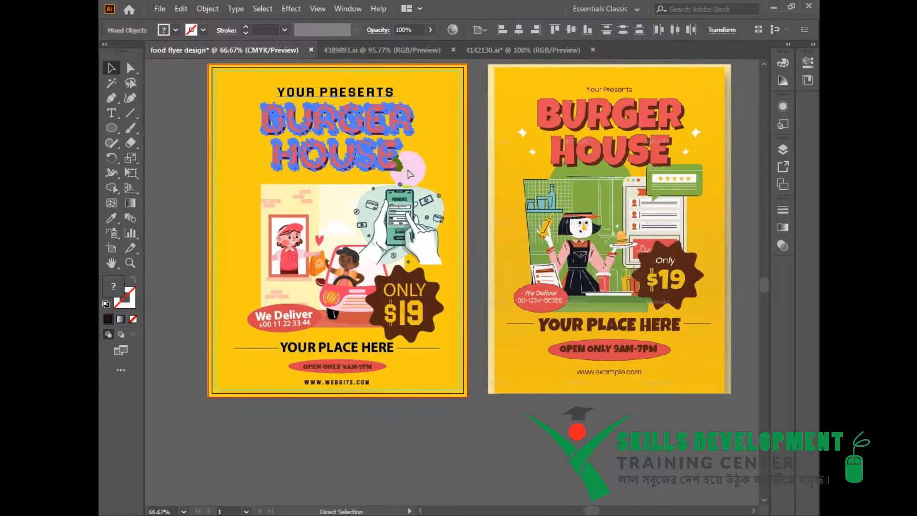
pyautogui.hotkey('ctrl', 'a')
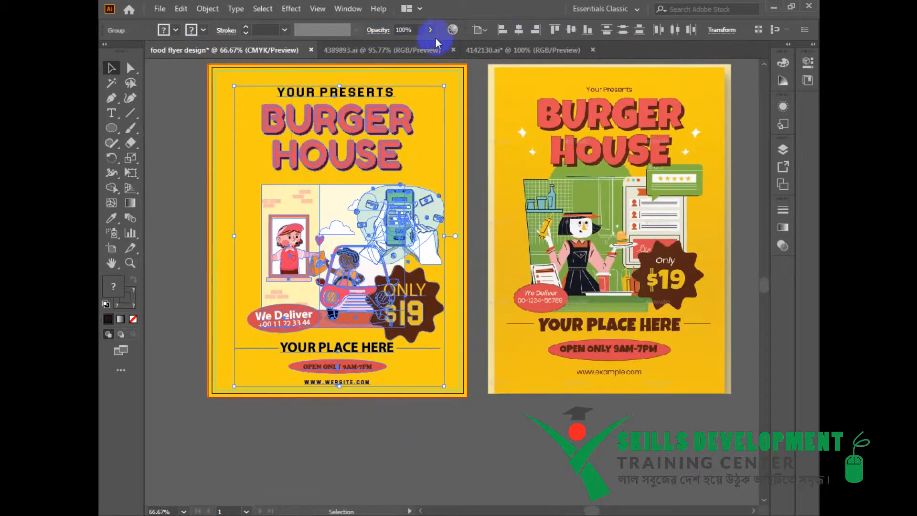
pyautogui.click(521, 34)
pyautogui.click(569, 429)
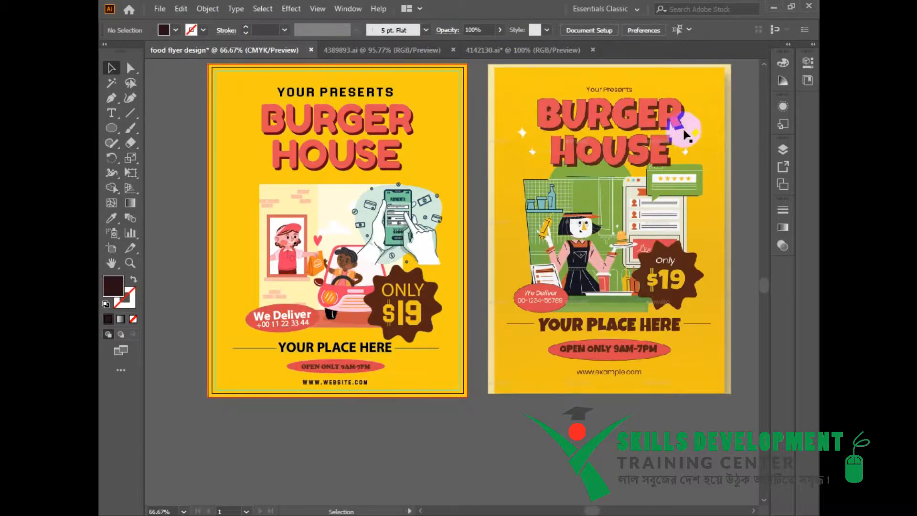
pyautogui.moveTo(120, 132); pyautogui.dragTo(165, 172)
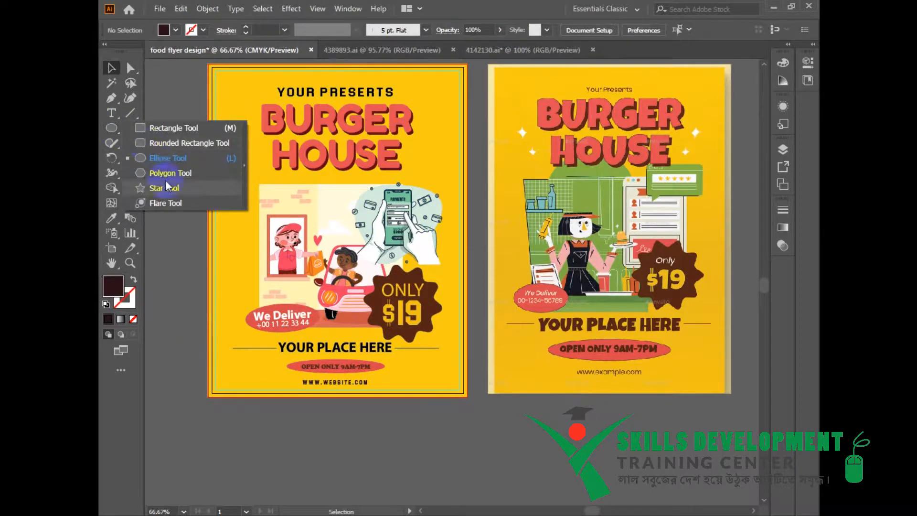
pyautogui.moveTo(190, 399); pyautogui.dragTo(202, 415)
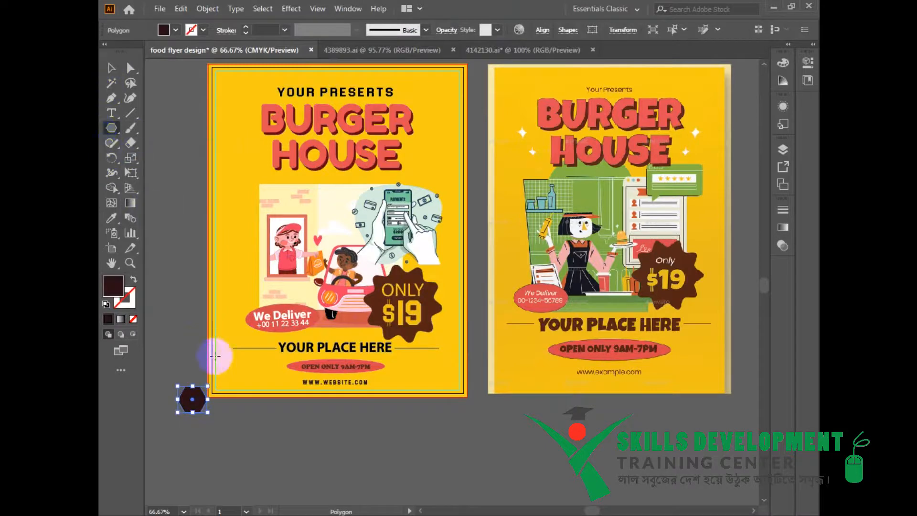
pyautogui.press('Delete')
pyautogui.moveTo(111, 128); pyautogui.dragTo(164, 187)
pyautogui.moveTo(183, 352); pyautogui.dragTo(194, 361)
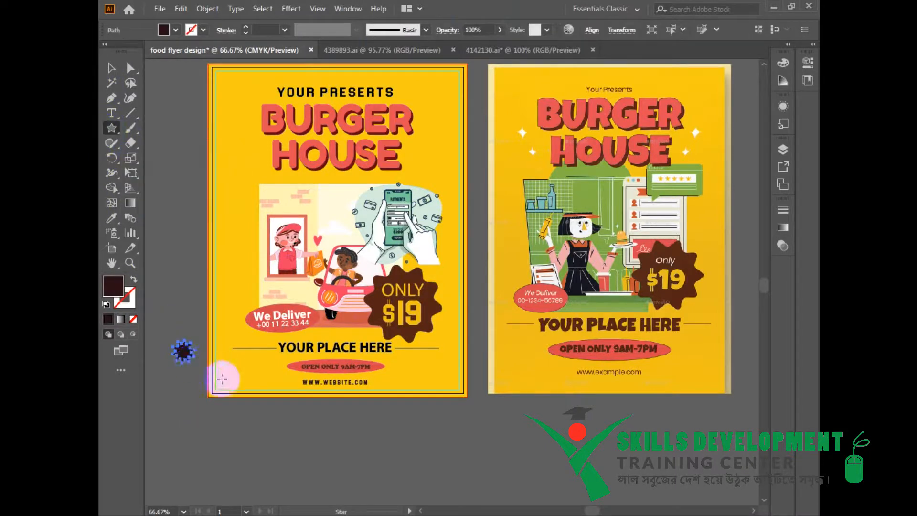
pyautogui.press('Delete')
# Step: Create a six-point star with radii 0.3878 in and 0.2701 in beside the artboard and fill it with white
pyautogui.click(184, 344)
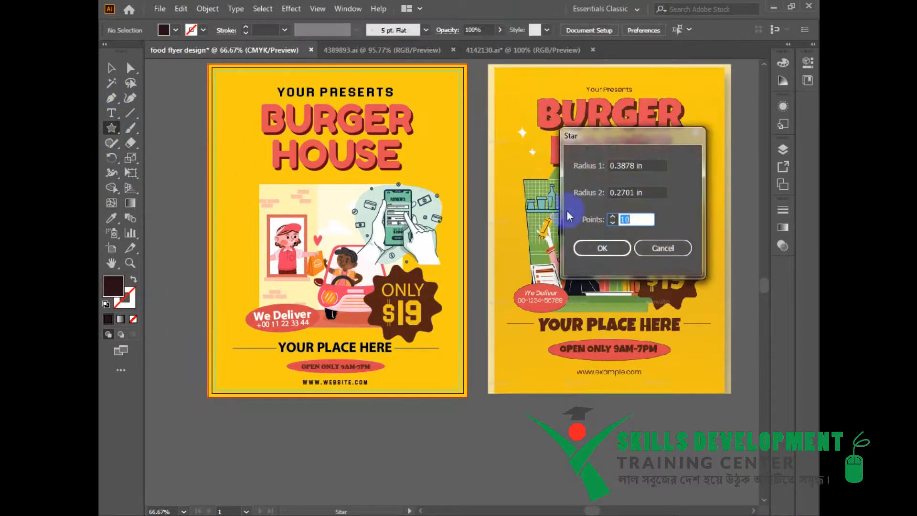
pyautogui.moveTo(647, 136); pyautogui.dragTo(426, 153)
pyautogui.write('8')
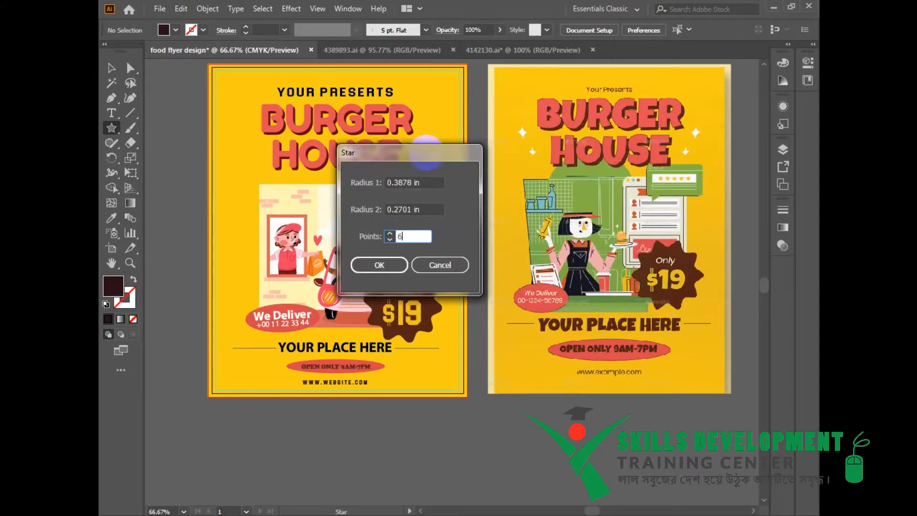
pyautogui.press('Return')
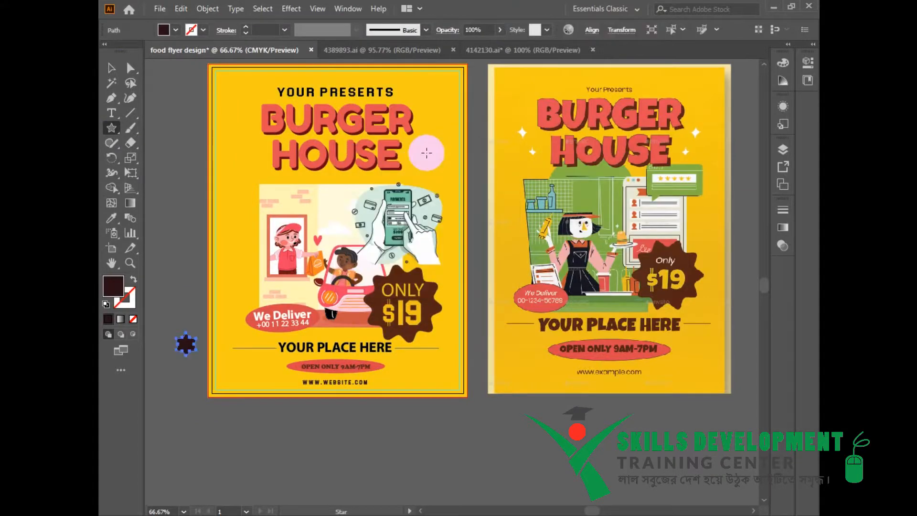
pyautogui.doubleClick(117, 286)
pyautogui.click(265, 317)
pyautogui.click(553, 323)
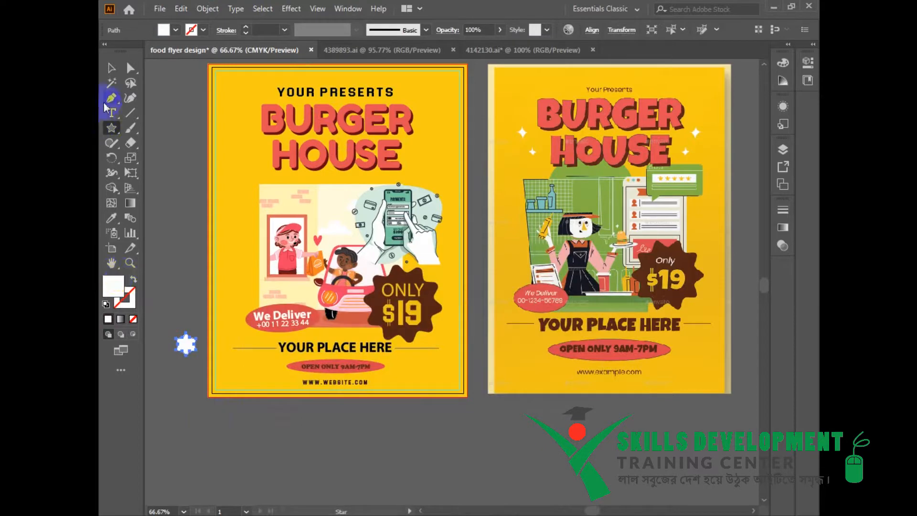
# Step: Shrink the white star, place it beside the start of the BURGER HOUSE headline and add a smaller copy below it
pyautogui.click(190, 257)
pyautogui.click(187, 345)
pyautogui.moveTo(197, 344); pyautogui.dragTo(247, 173)
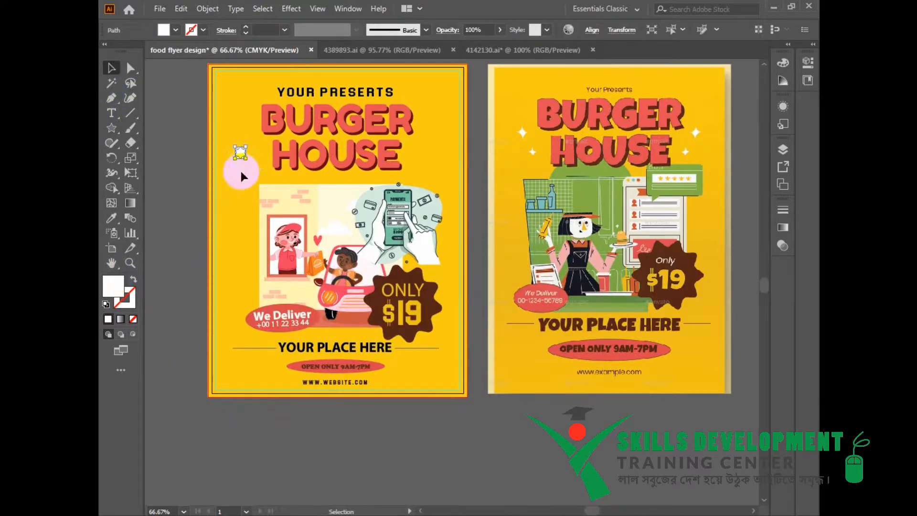
pyautogui.click(194, 162)
# Step: Copy the pair of white stars to the opposite side of the headline and reflect the copy horizontally
pyautogui.moveTo(253, 151); pyautogui.dragTo(432, 162)
pyautogui.rightClick(432, 162)
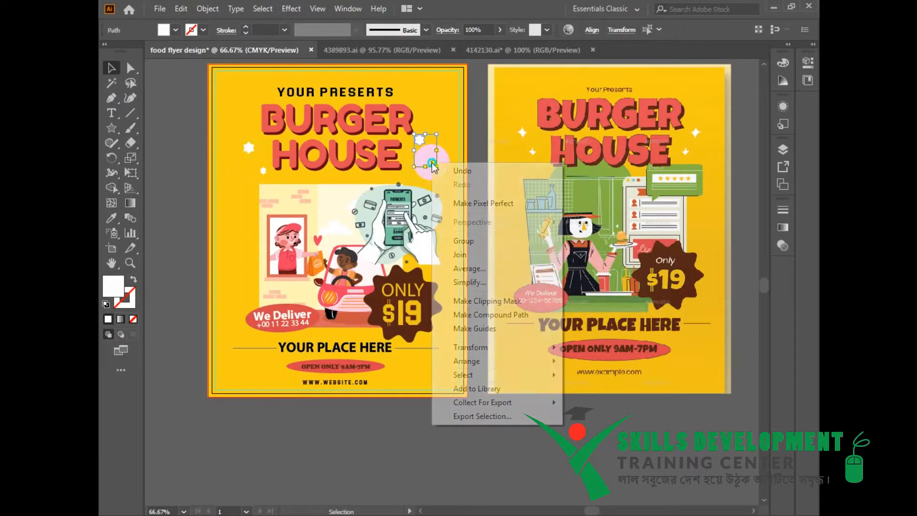
pyautogui.moveTo(549, 349)
pyautogui.click(593, 393)
pyautogui.click(582, 379)
pyautogui.click(676, 404)
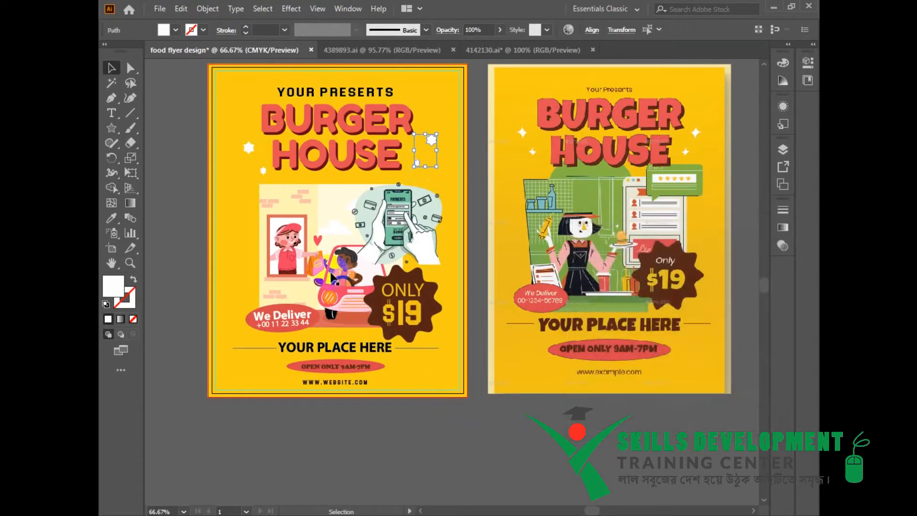
pyautogui.click(490, 440)
# Step: Remove the reference flyer image from beside the artboard, keeping only the new flyer
pyautogui.moveTo(229, 75); pyautogui.dragTo(440, 385)
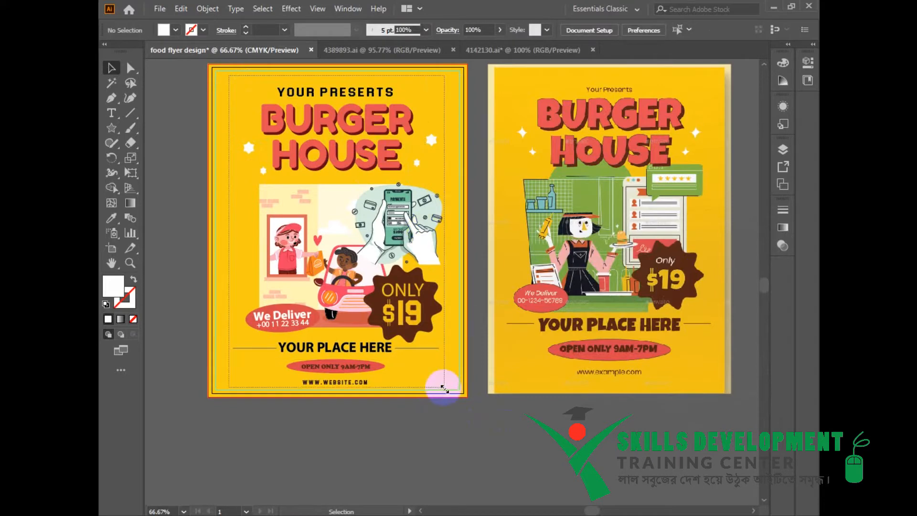
pyautogui.click(480, 420)
pyautogui.hscroll(1, 559, 245)
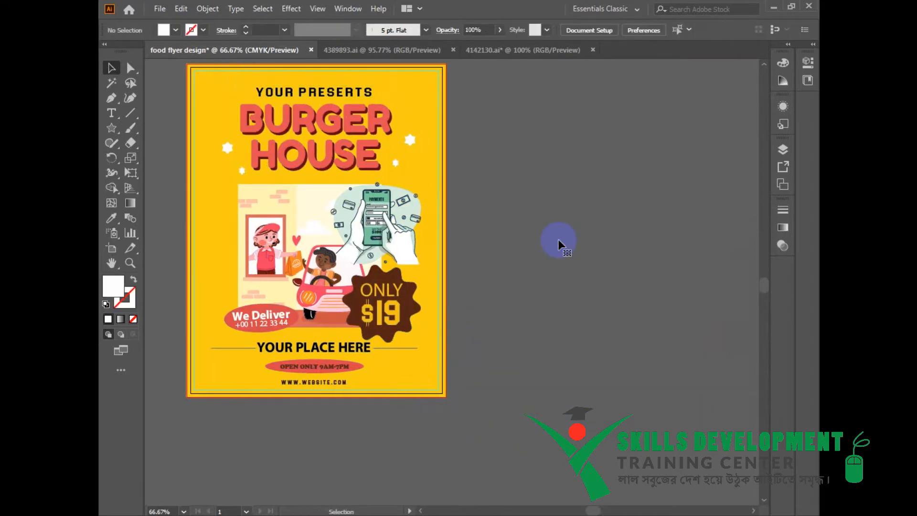
pyautogui.hscroll(-2, 559, 245)
pyautogui.click(460, 330)
pyautogui.click(616, 282)
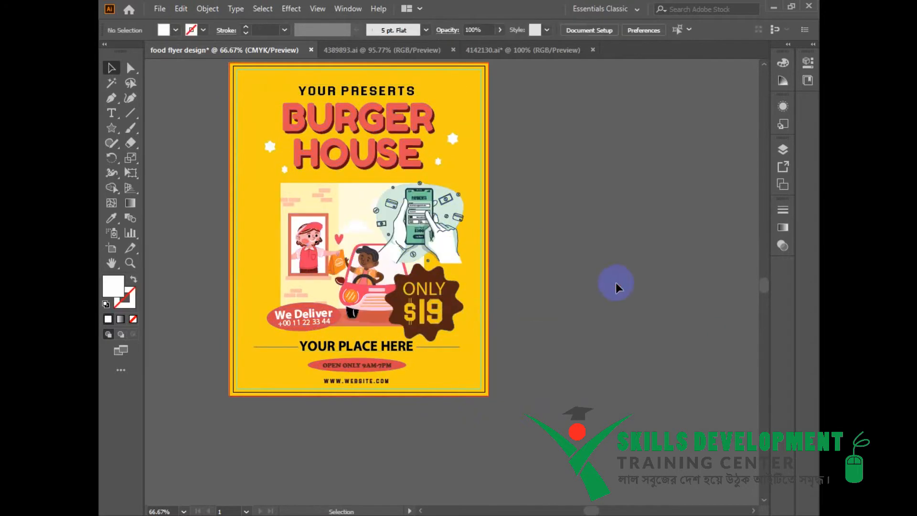
# Step: Close the source document 4142130.ai without saving its changes, and close 4389893.ai as well
pyautogui.scroll(-3, 616, 282)
pyautogui.moveTo(550, 229); pyautogui.dragTo(557, 313)
pyautogui.click(593, 49)
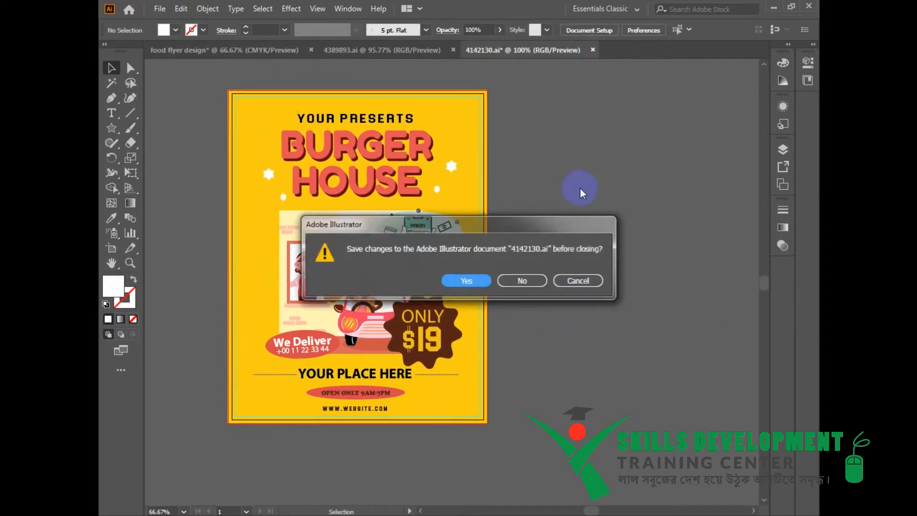
pyautogui.click(530, 279)
pyautogui.click(453, 50)
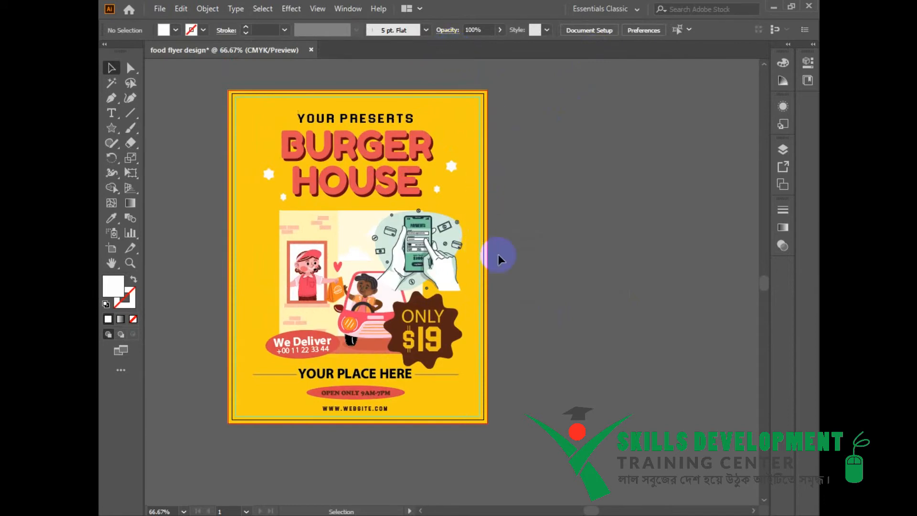